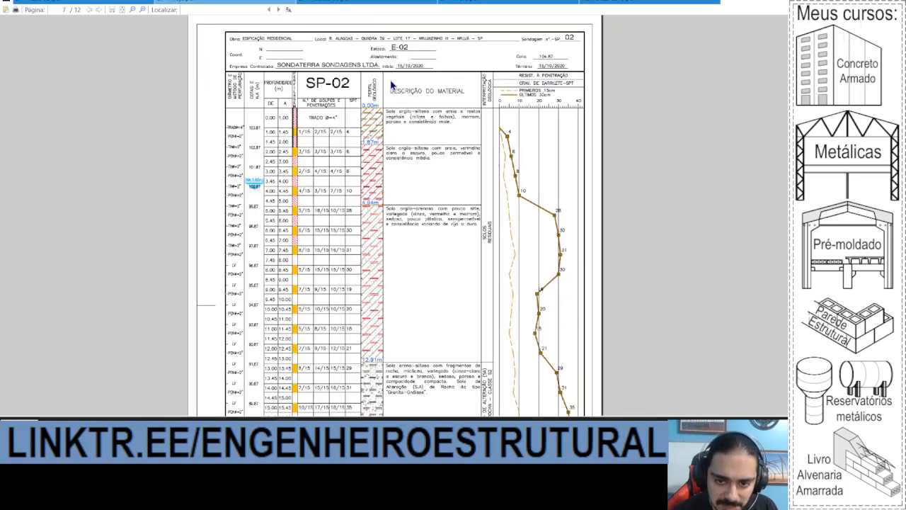
- Examine the SP-02 boring log's SPT values, soil descriptions and layer depths down to the boring limit
scroll(409, 205, down, 1)
scroll(409, 205, down, 1)
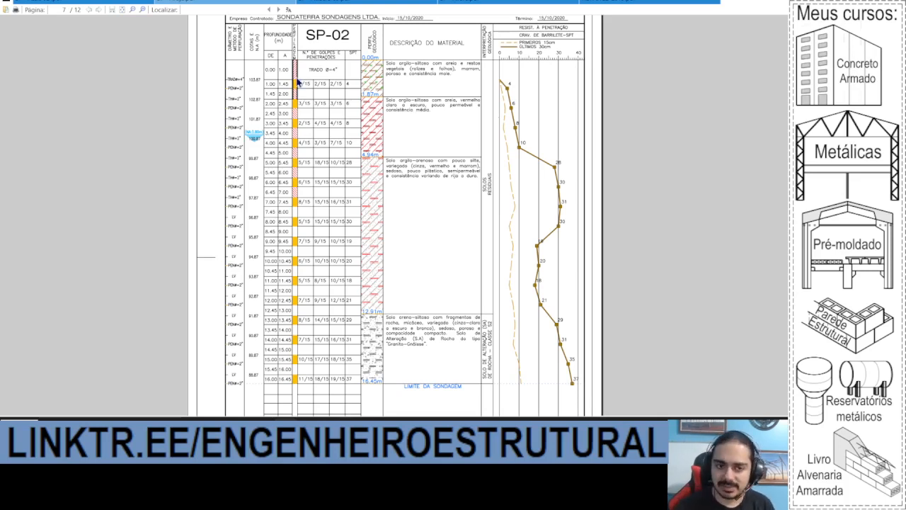
scroll(253, 134, up, 3)
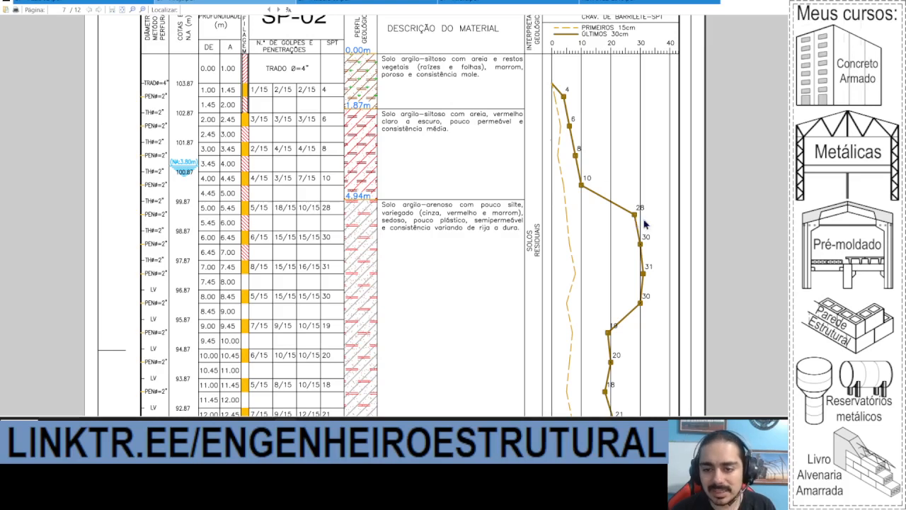
scroll(453, 277, down, 1)
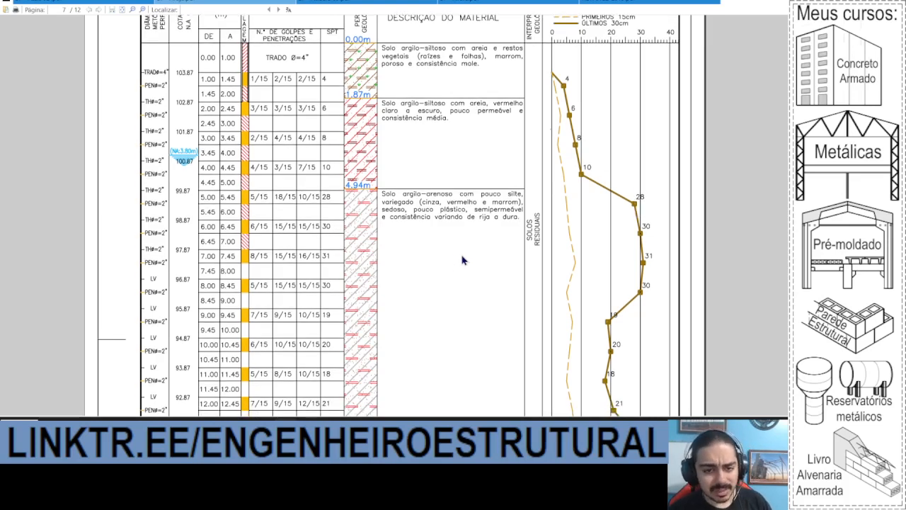
scroll(462, 259, down, 1)
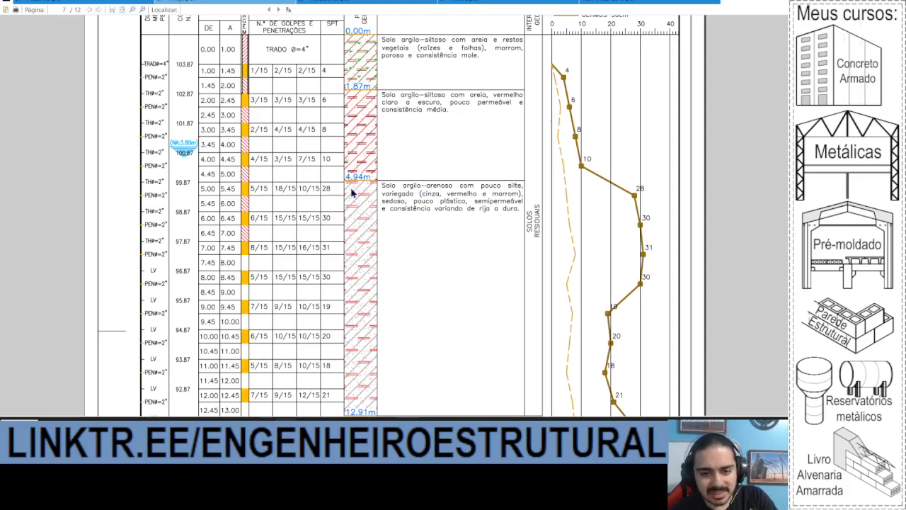
scroll(327, 170, down, 2)
scroll(327, 170, down, 3)
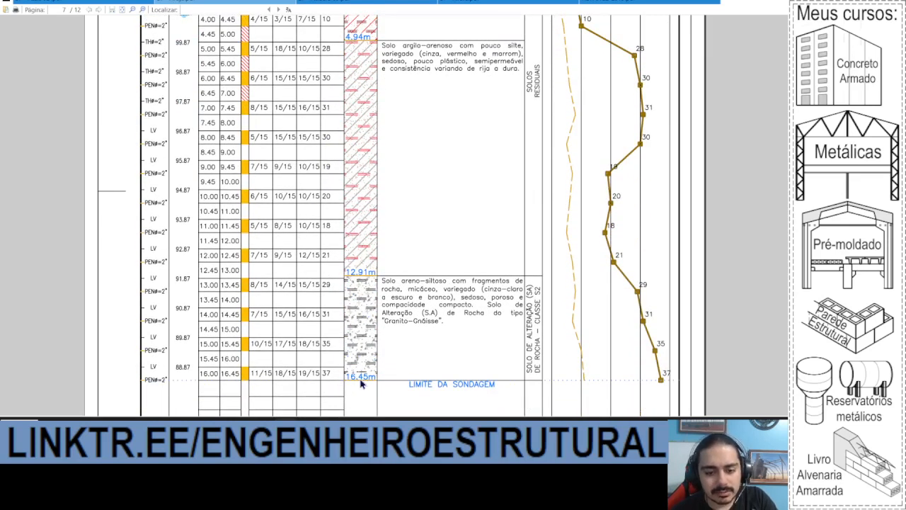
scroll(462, 344, down, 1)
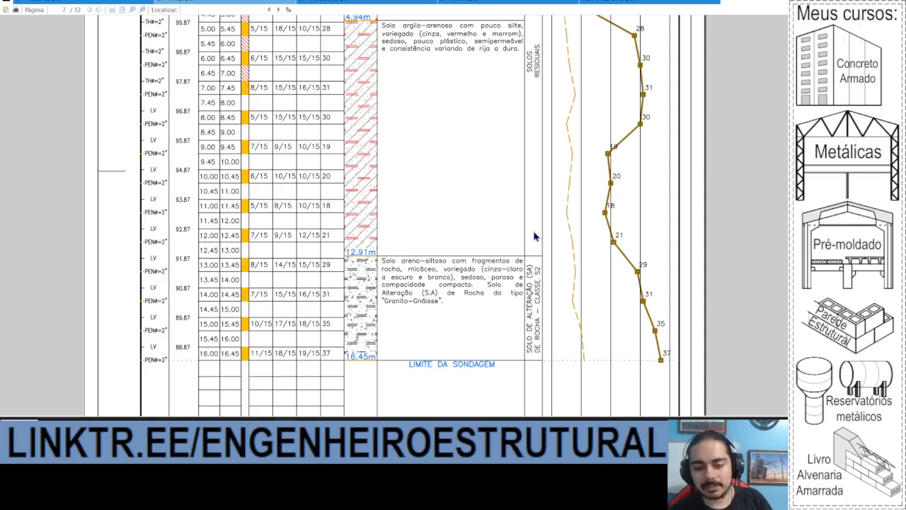
scroll(495, 227, down, 1)
scroll(496, 227, up, 4)
scroll(496, 226, up, 1)
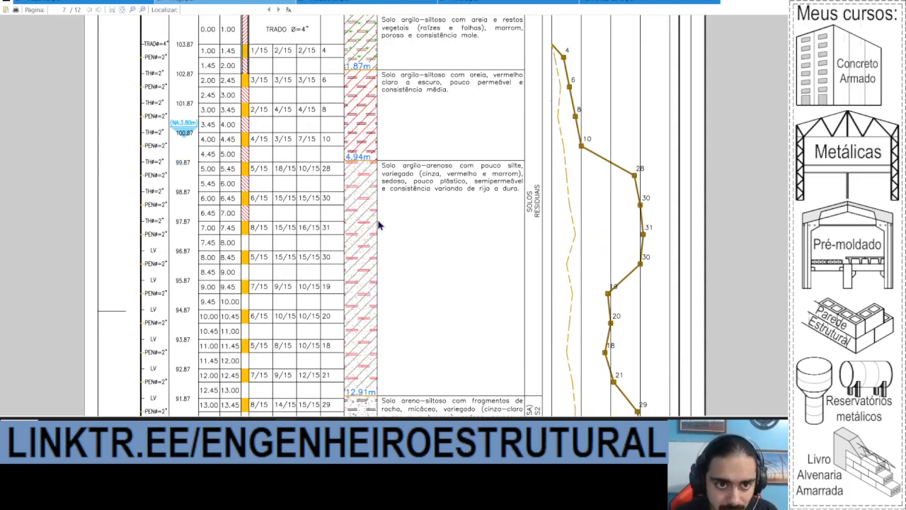
scroll(378, 225, up, 2)
scroll(367, 220, up, 2)
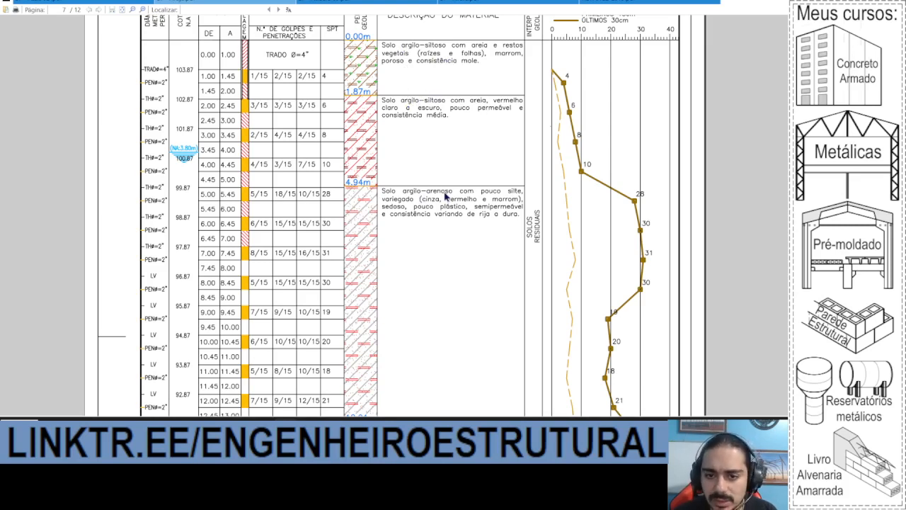
scroll(430, 163, up, 1)
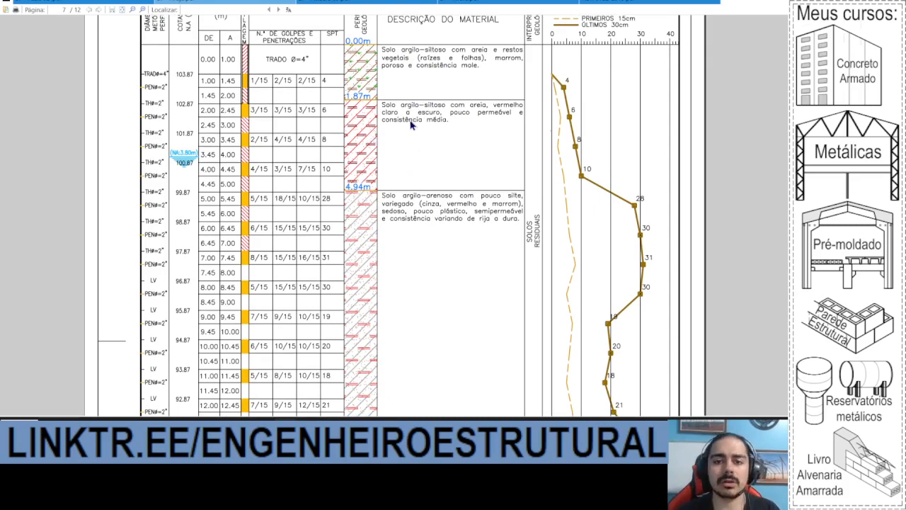
- Switch to the foundation workbook in Excel and review the pile inputs on the Estaca sheet
key(alt+Tab)
key(alt+Tab)
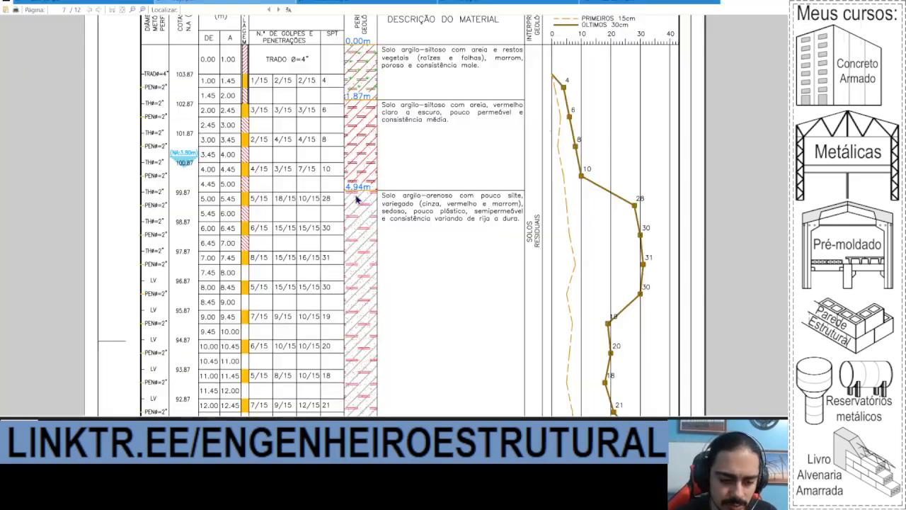
click(308, 427)
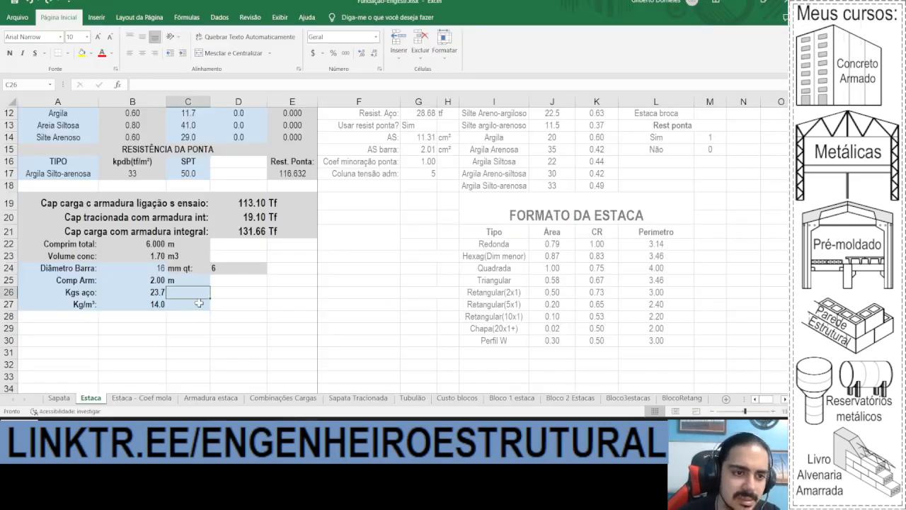
scroll(198, 303, up, 4)
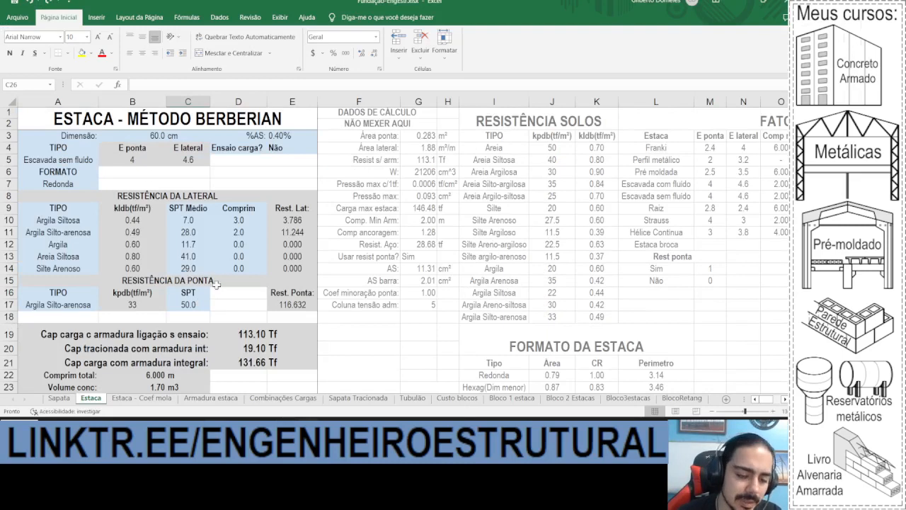
- Switch to the P23 load table in Paint and recall the 29.67 + 45.89 + 16.07 + 0.6 × 2.52 calculation from the calculator history
key(alt+Tab)
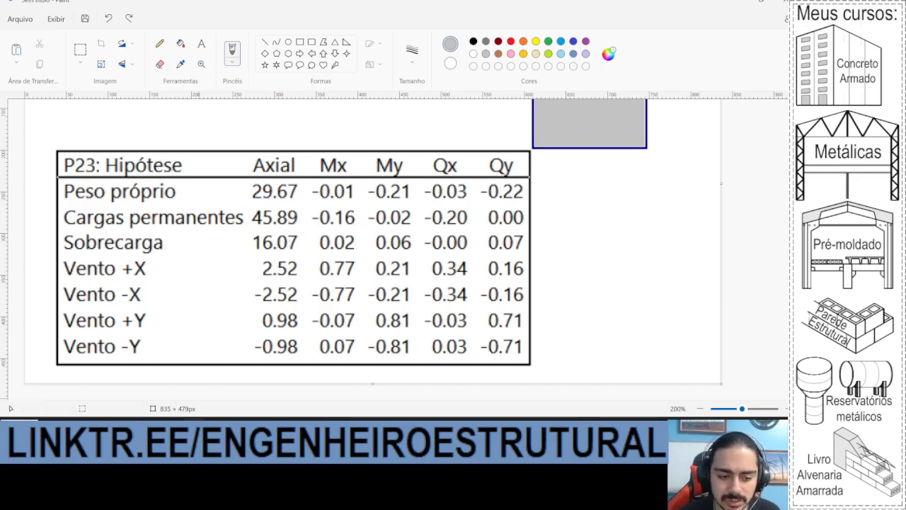
key(alt+Tab)
scroll(662, 204, down, 3)
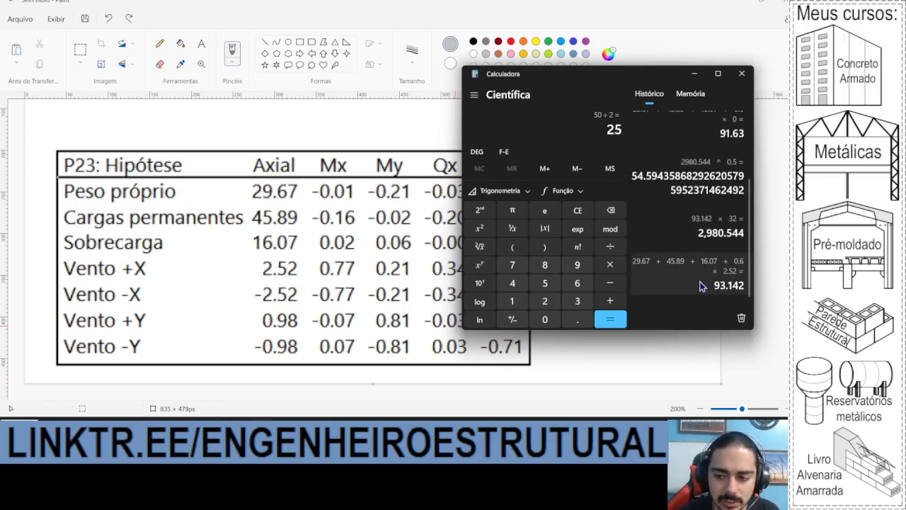
click(710, 289)
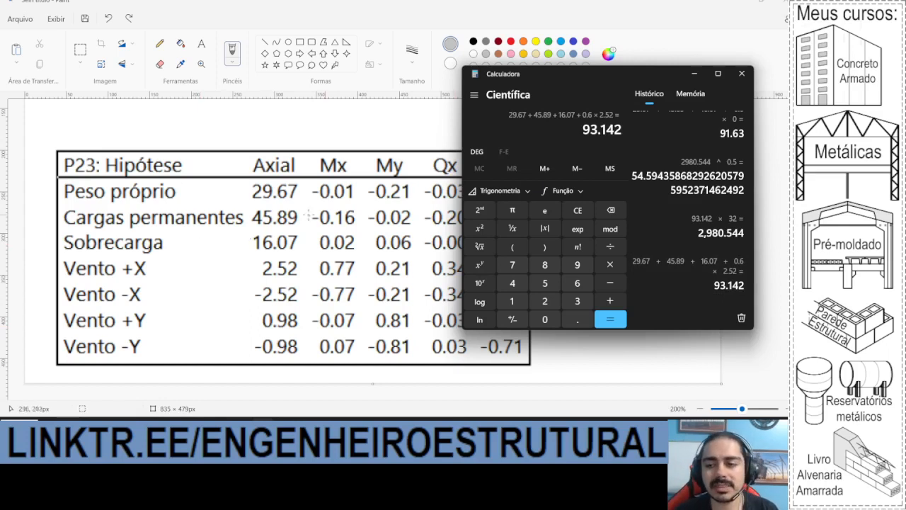
scroll(717, 162, up, 2)
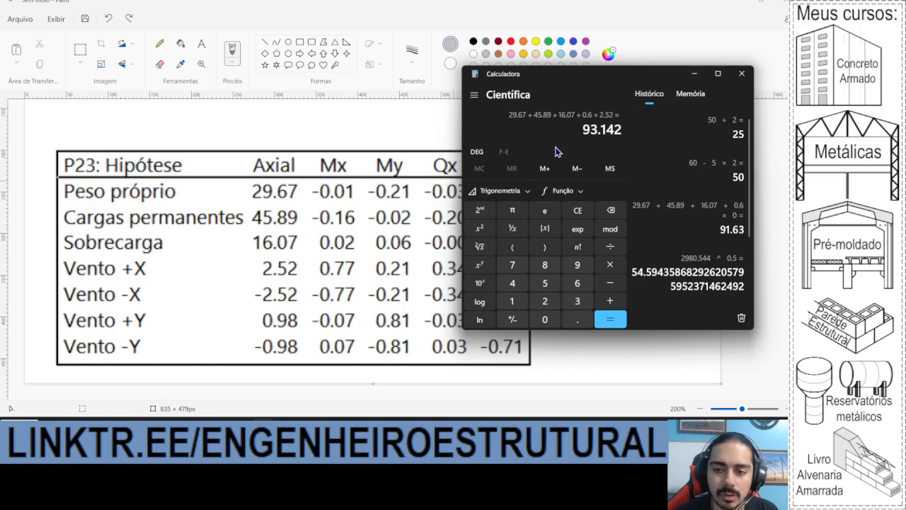
text(93.14)
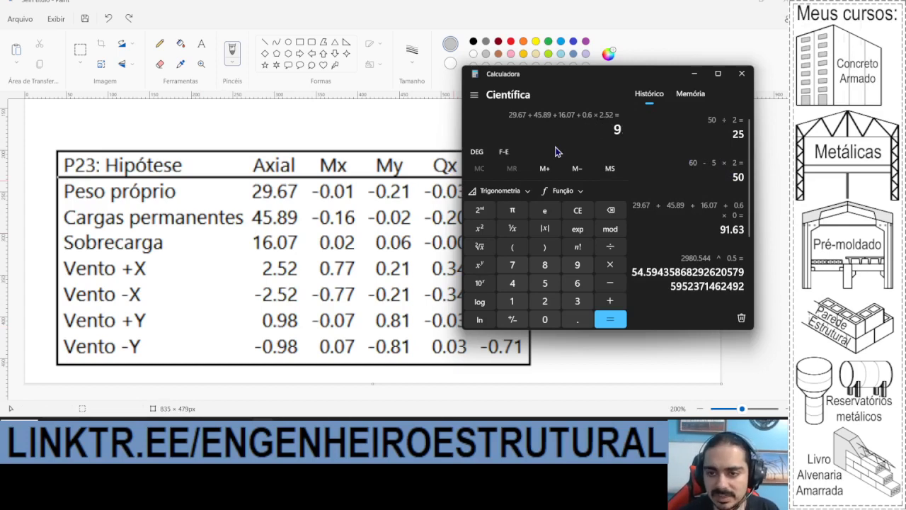
text(2*)
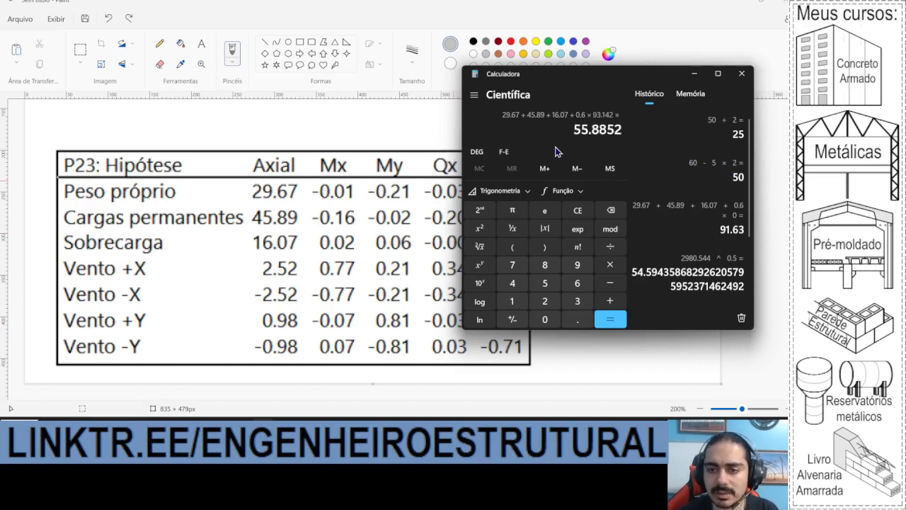
key(Return)
- Multiply the axial load of 93.142 by 32 in the calculator
text(93.142)
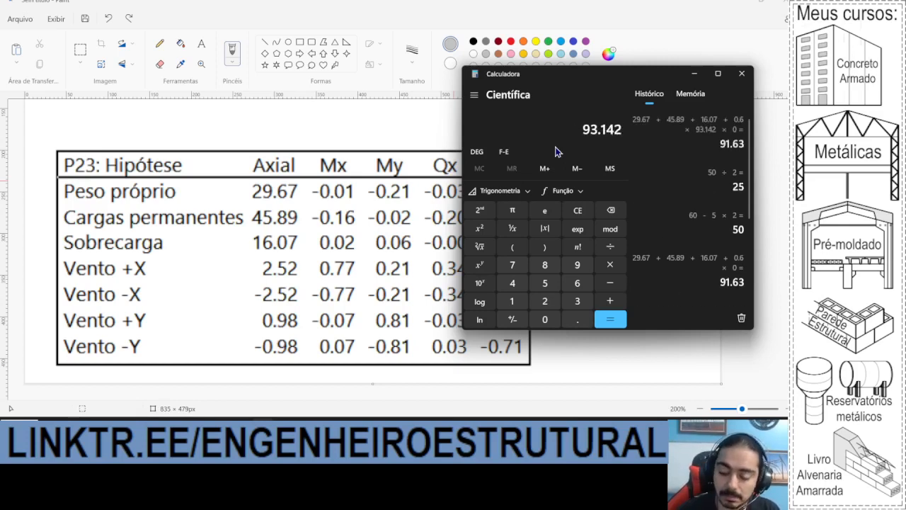
text(*)
text(32)
key(Return)
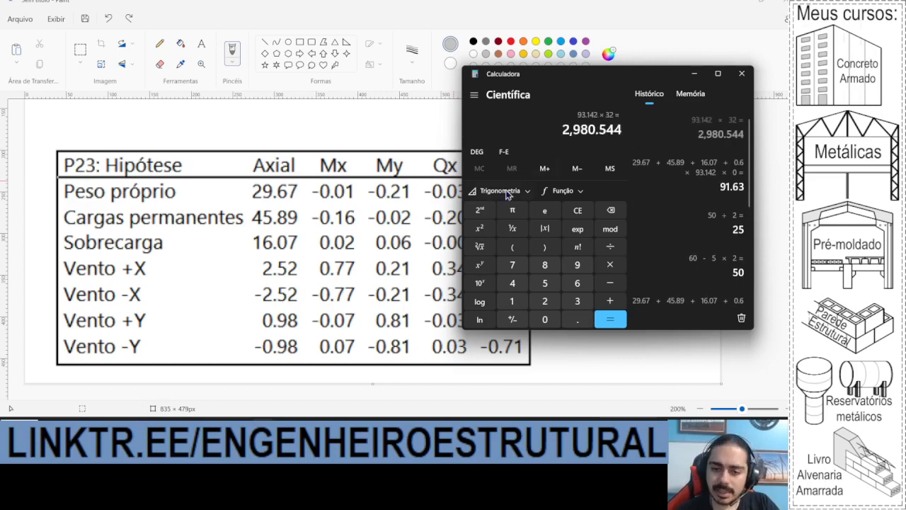
- Raise the product 2980.544 to the power of 0.5 to estimate the pile diameter
click(479, 268)
text(.544 ^)
key(Return)
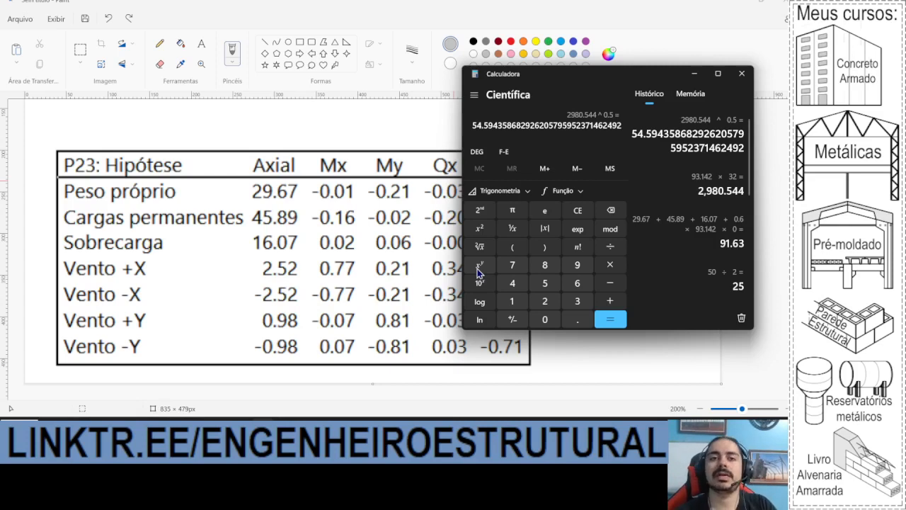
- Return to the Estaca sheet in Excel and set the pile dimension to 50 cm
click(362, 1)
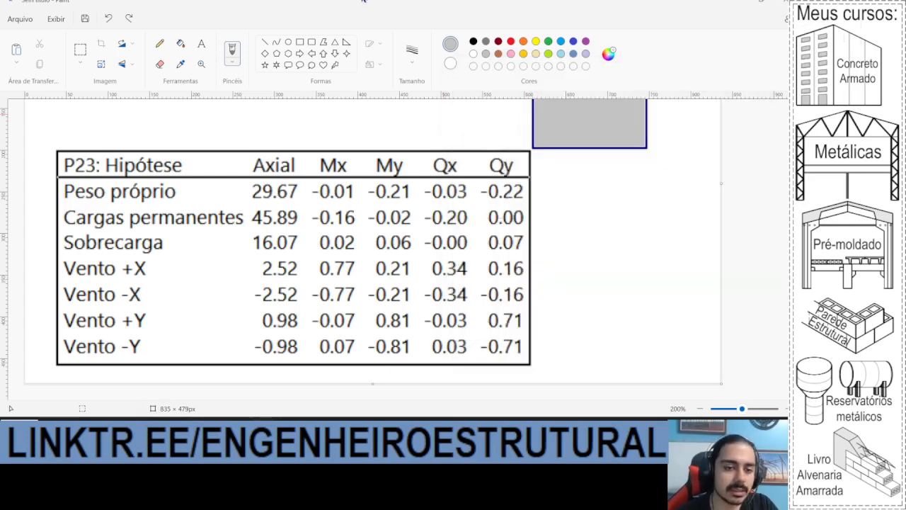
click(745, 4)
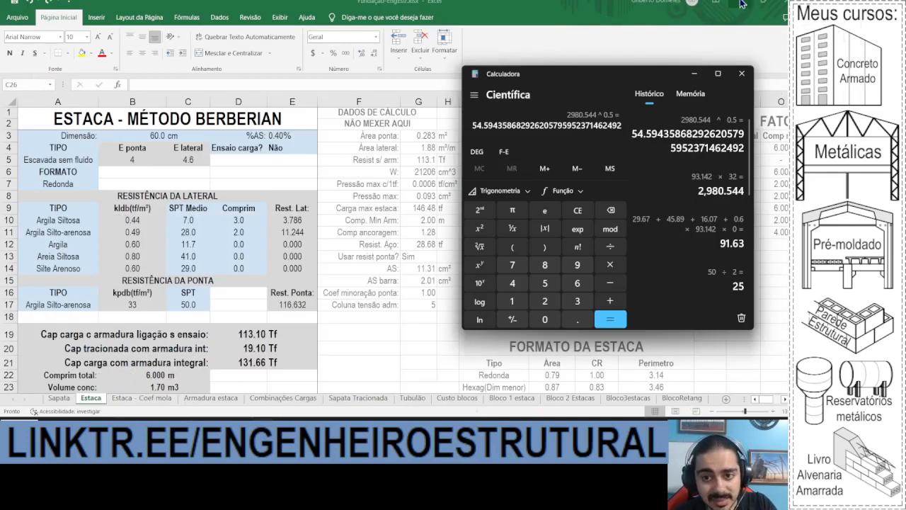
click(65, 163)
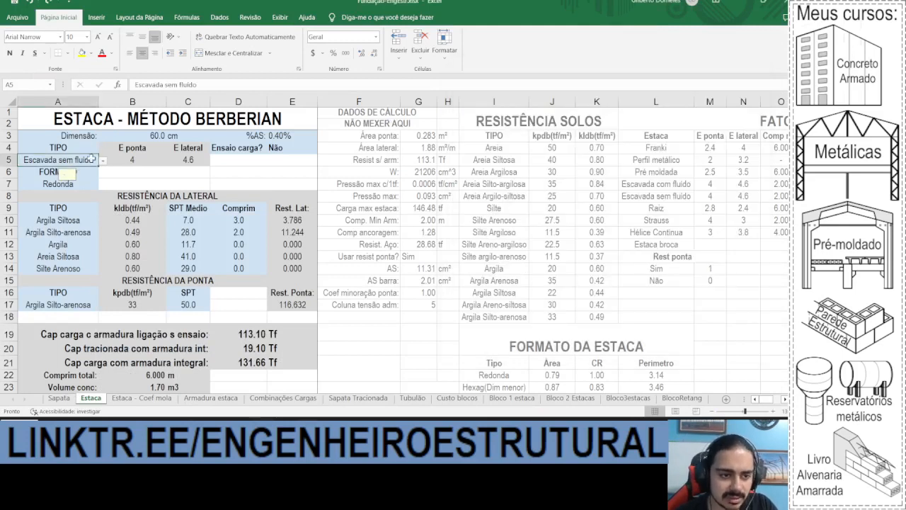
click(127, 137)
text(50)
key(Return)
- Change the pile type to Hélice Contínua
click(63, 160)
click(103, 162)
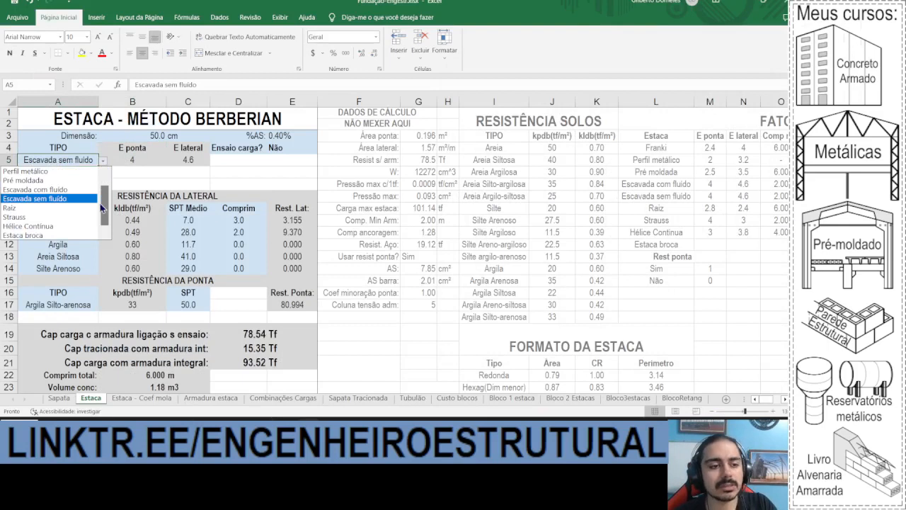
drag(103, 206, 102, 183)
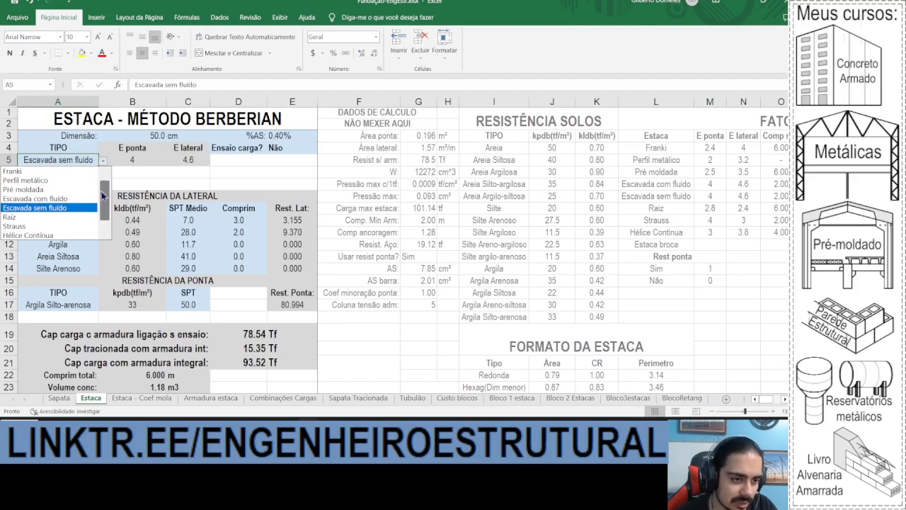
drag(104, 186, 104, 195)
click(42, 226)
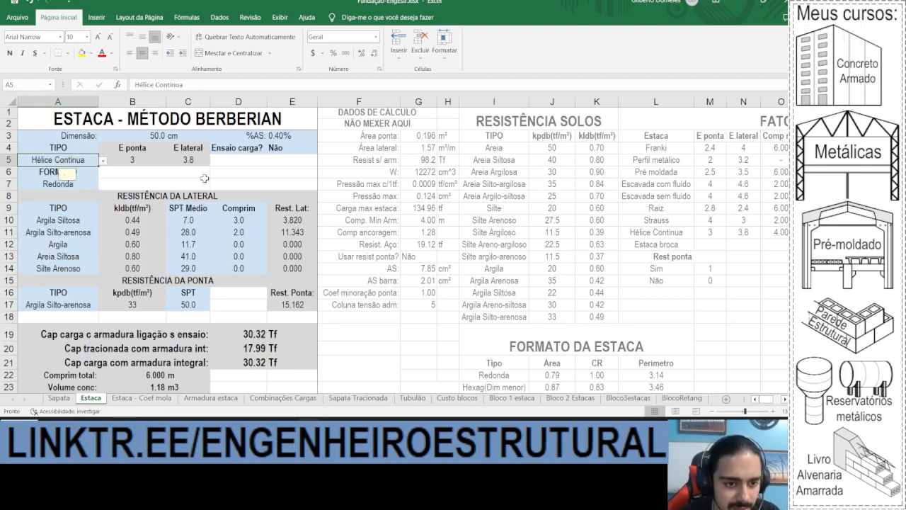
- Check the first layer's description in the boring log and set the first lateral soil type to Argila Silto-arenosa
click(90, 221)
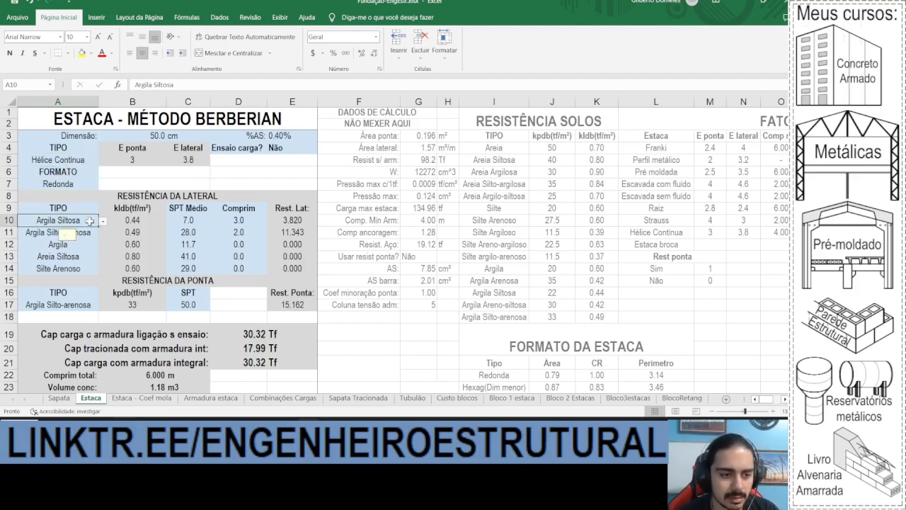
click(59, 429)
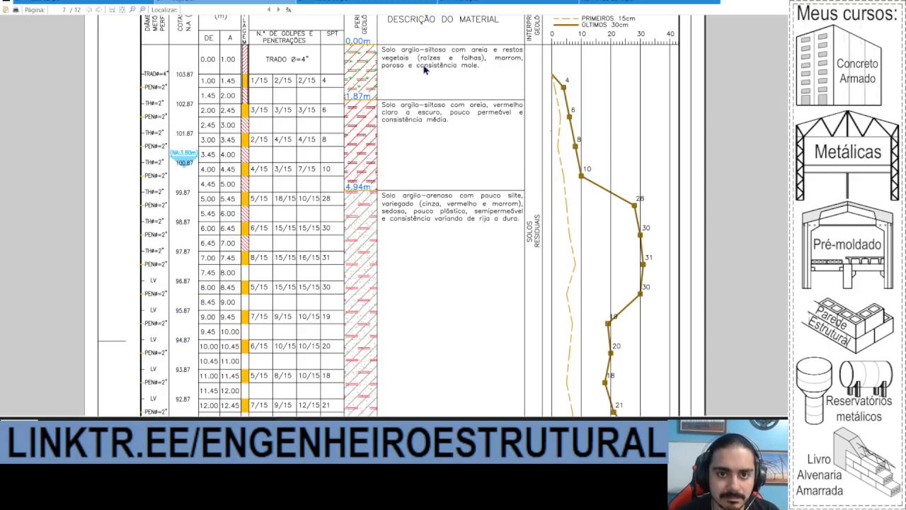
key(alt+Tab)
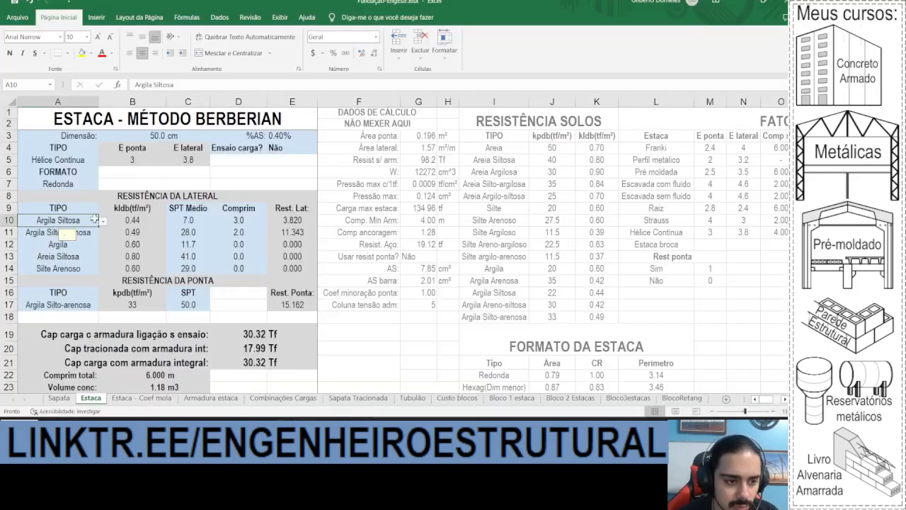
click(103, 222)
click(50, 277)
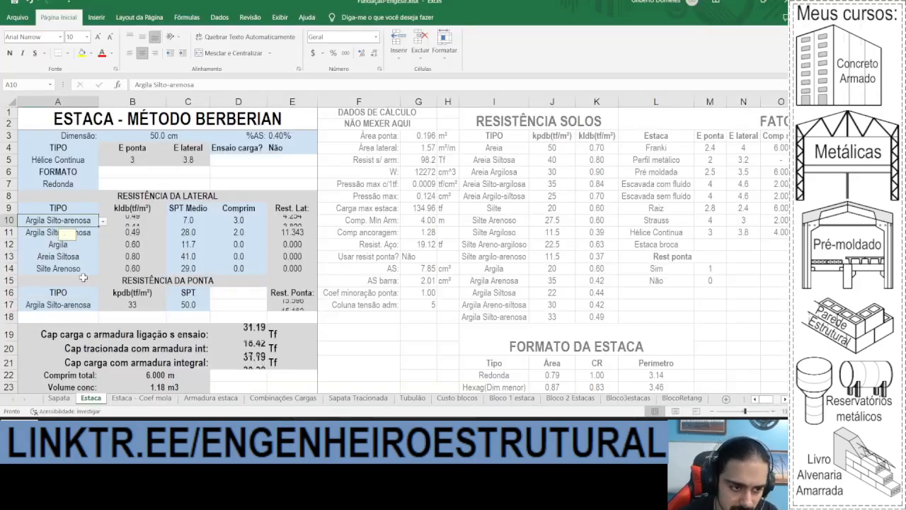
- Read the SP-02 boring log's SPT values down to 5 m and average 4, 6, 8, 10 and 28 in the calculator
key(alt+Tab)
scroll(471, 36, up, 5)
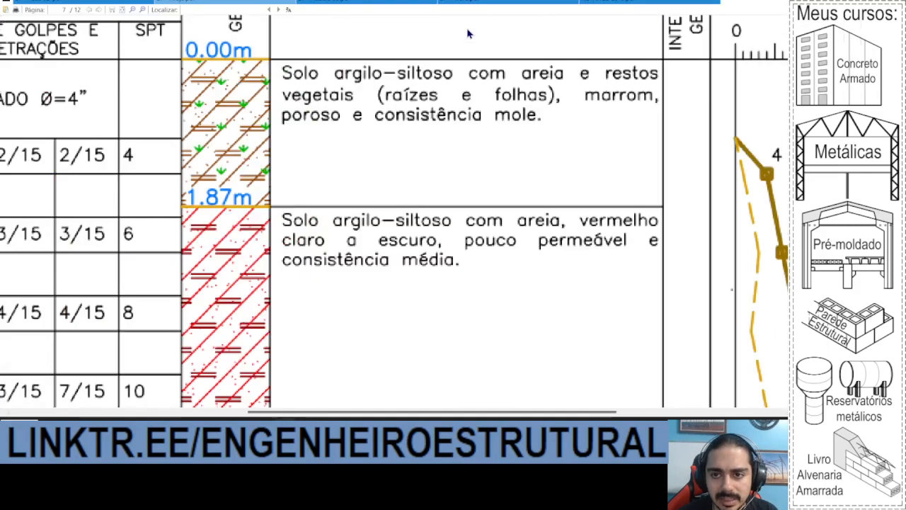
scroll(527, 102, down, 4)
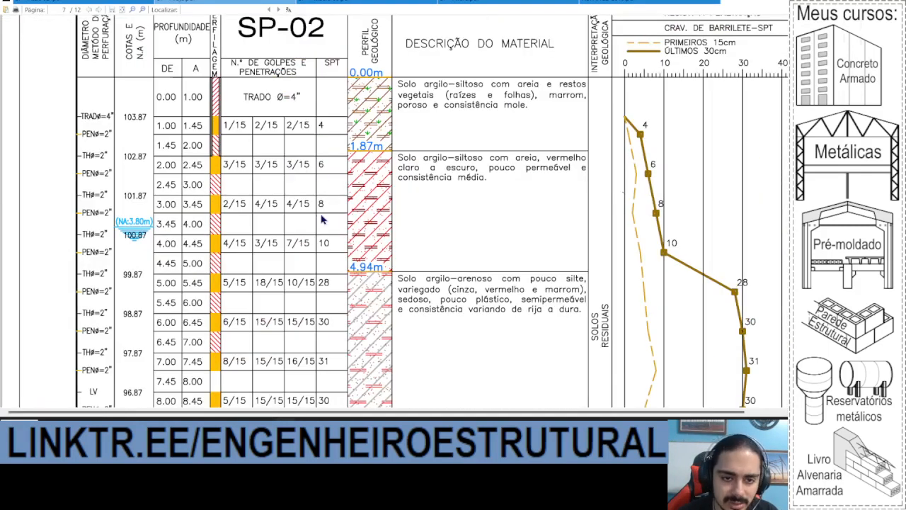
scroll(320, 220, down, 1)
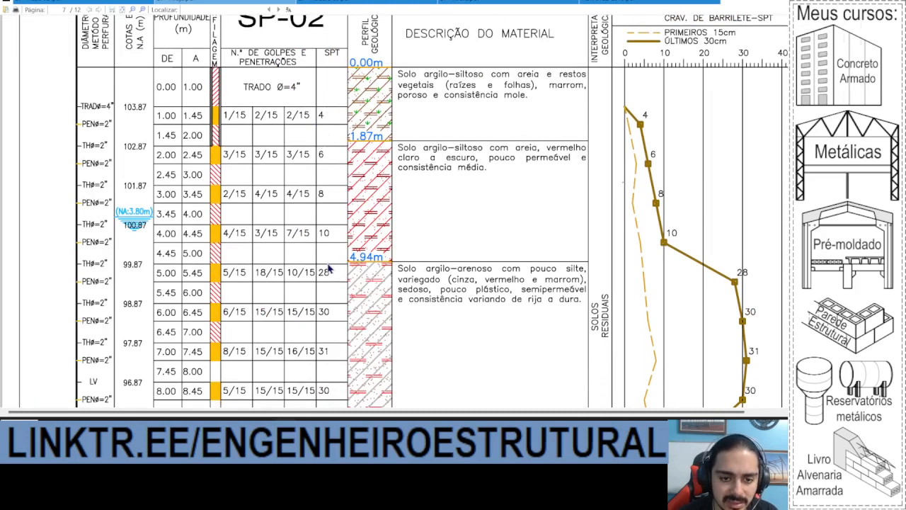
key(alt+Tab)
text(4 +)
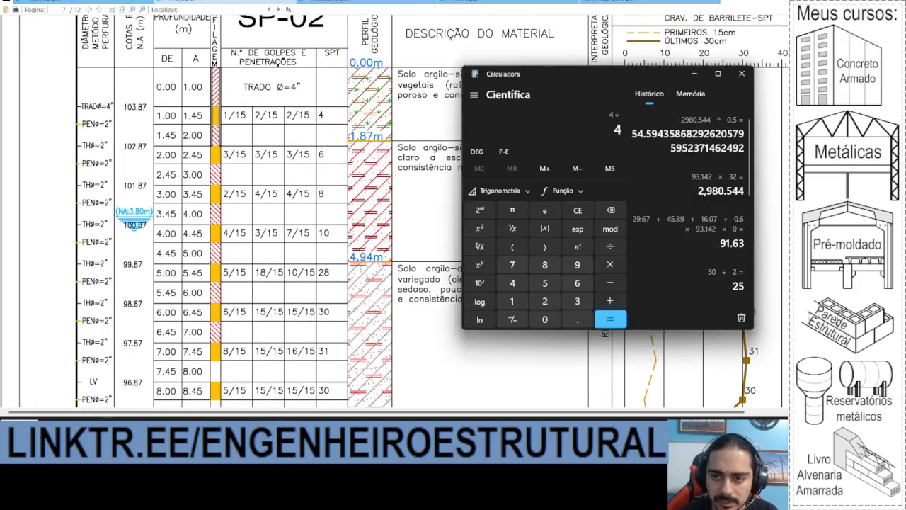
text( 6 + 8 + 10)
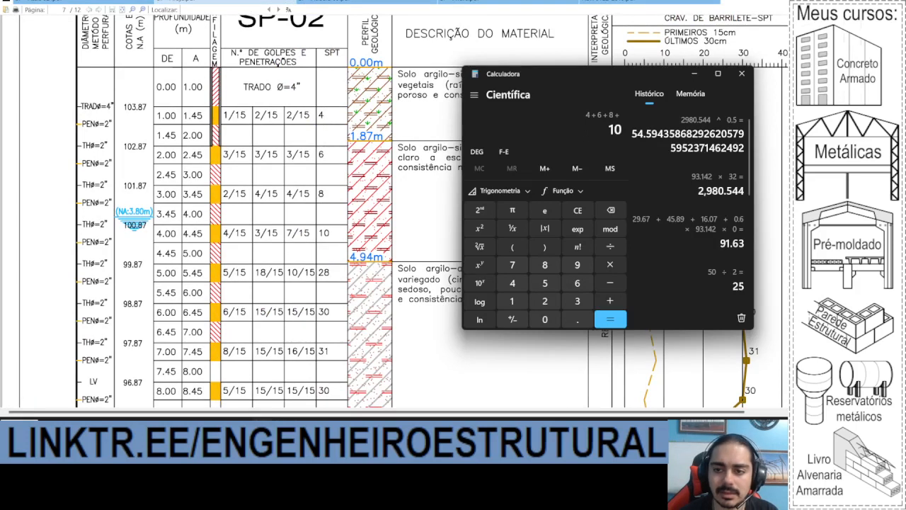
text( + 28)
key(Return)
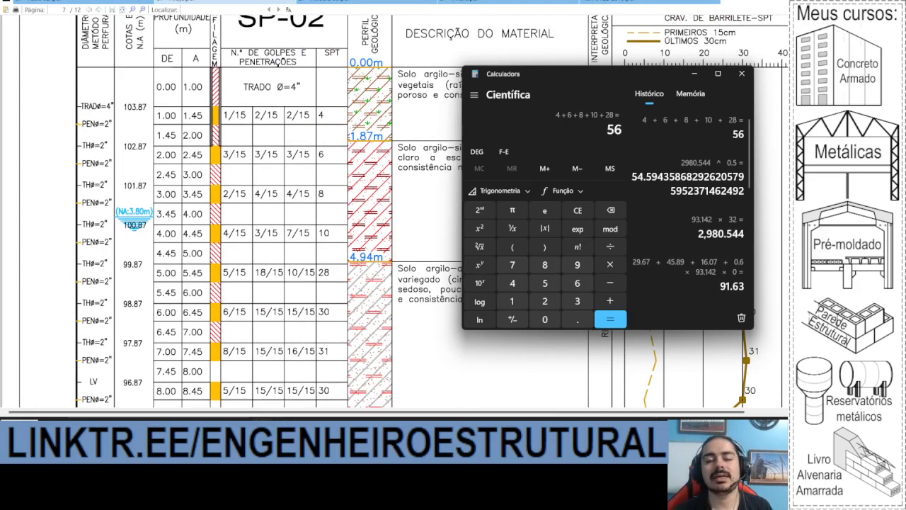
text(/5)
key(Return)
key(alt+Tab)
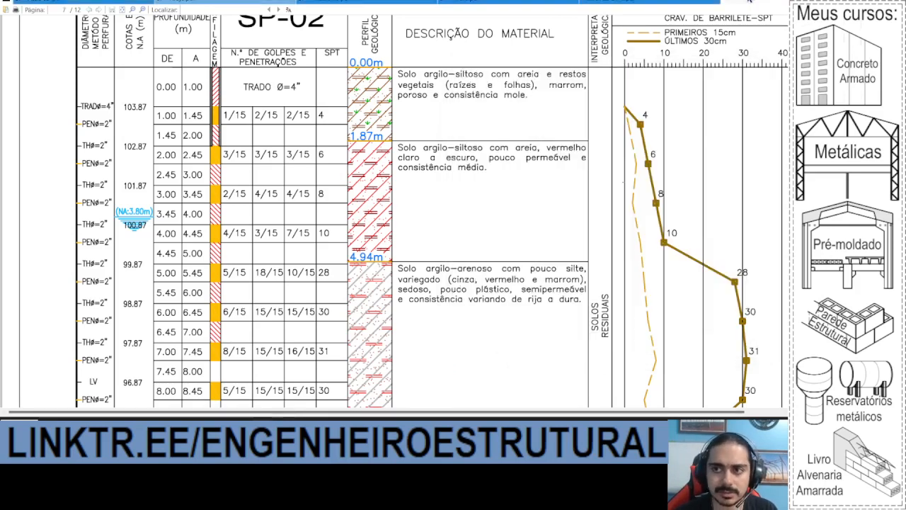
- In the Estaca sheet, set the first lateral layer's average SPT to 11.2 and its length to 5 m
click(751, 1)
click(185, 217)
text(11.2)
key(Return)
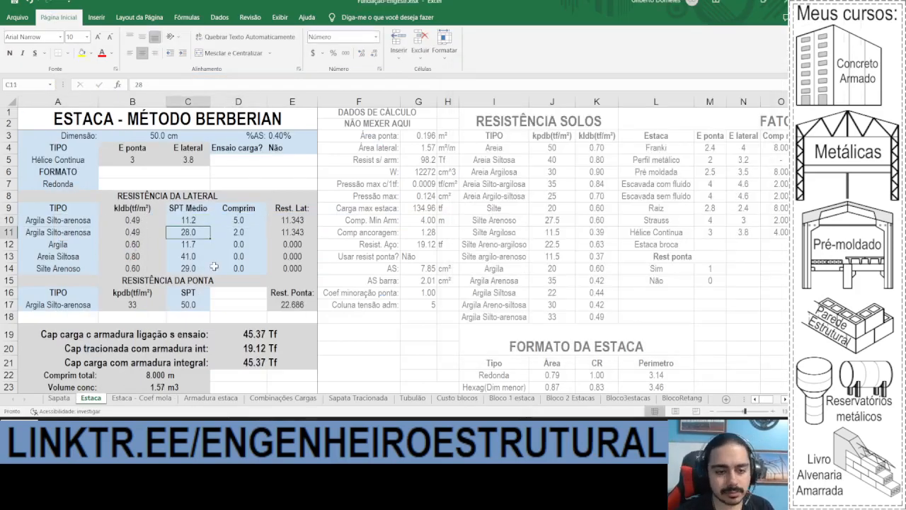
- Set the second lateral layer's length and the tip SPT to 0
click(223, 233)
text(0)
key(Return)
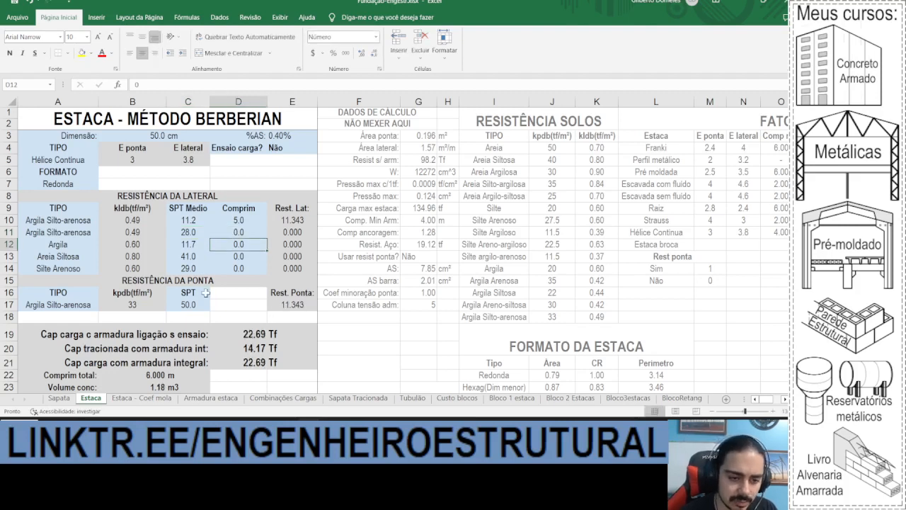
click(188, 305)
text(0)
click(188, 304)
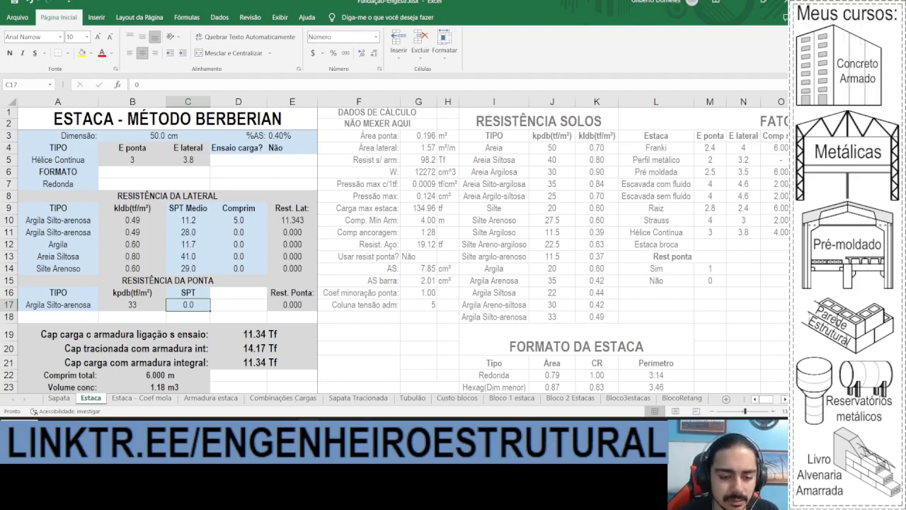
- Check the soil description below 4.94 m in the boring log and set the second lateral soil type to Argila Arenosa
mouse_move(308, 496)
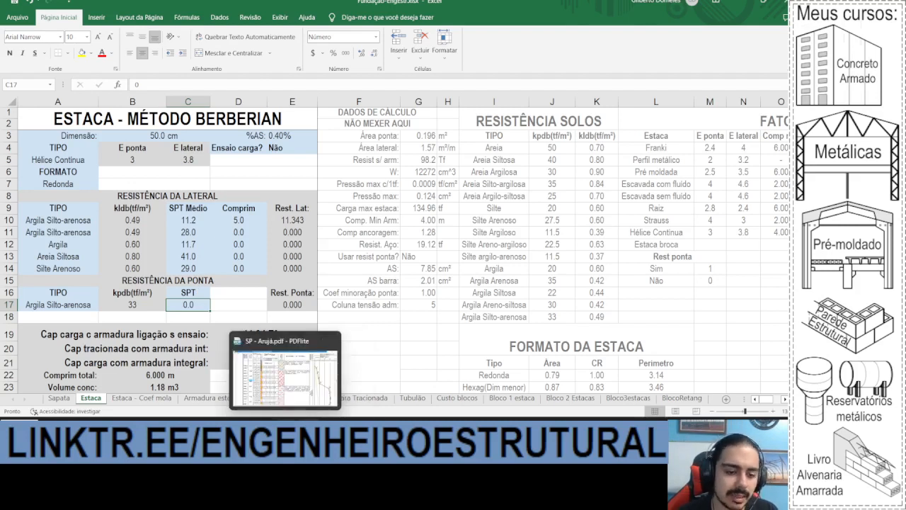
click(293, 423)
drag(401, 271, 365, 184)
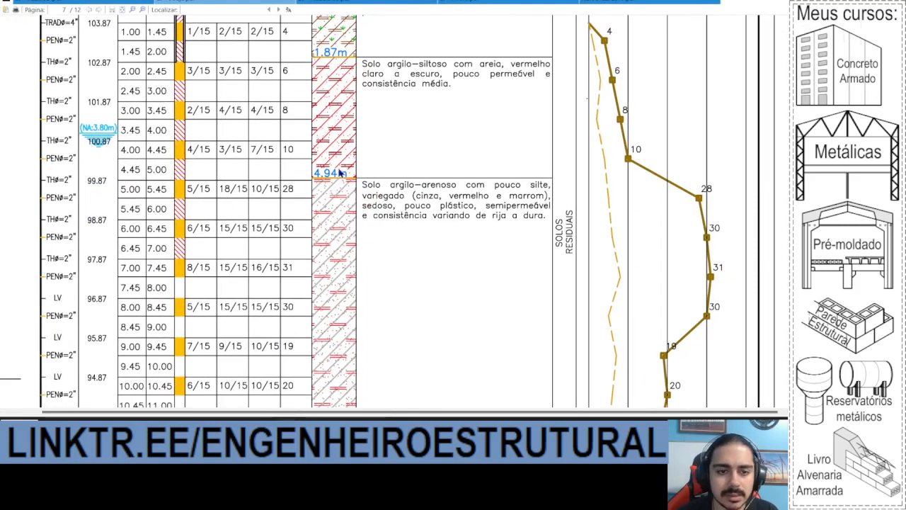
drag(299, 196, 294, 181)
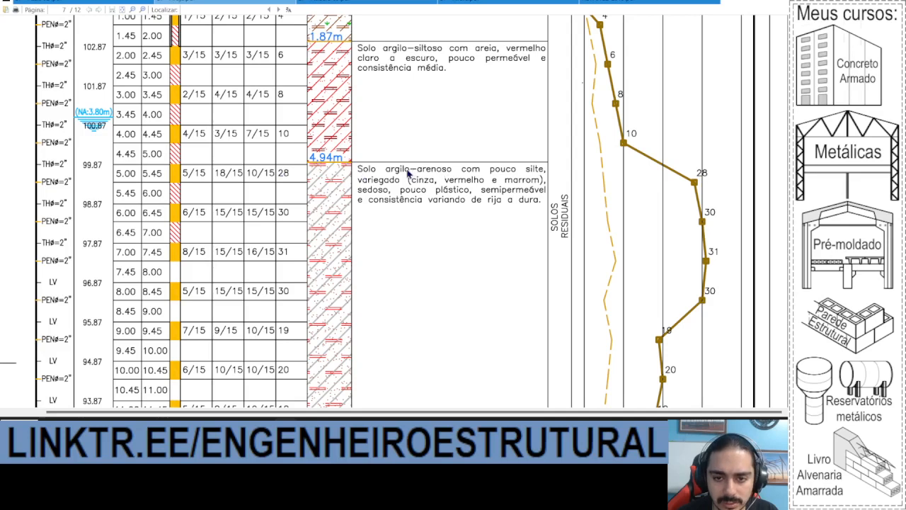
key(alt+Tab)
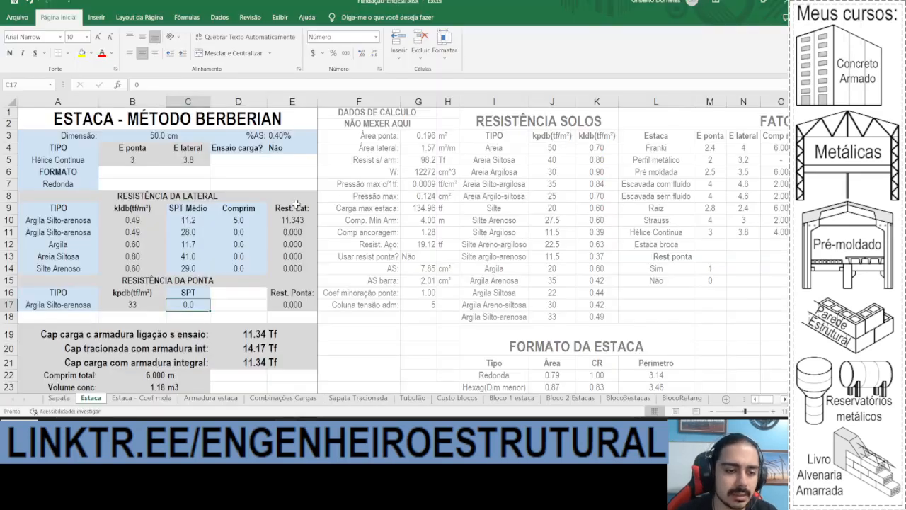
click(67, 232)
click(103, 232)
click(82, 262)
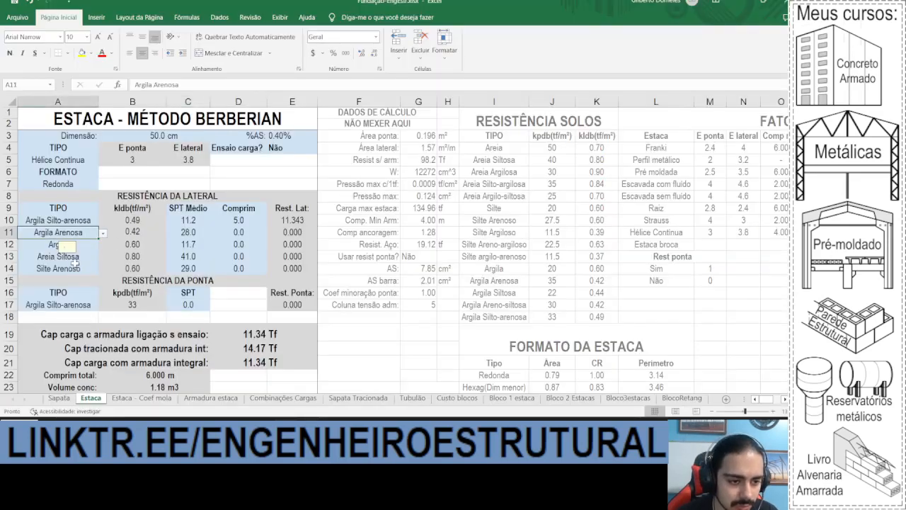
- Read the SPT values below 5 m in the boring log and set the second layer's average SPT to 30.33 and length to 3 m
click(216, 236)
key(alt+Tab)
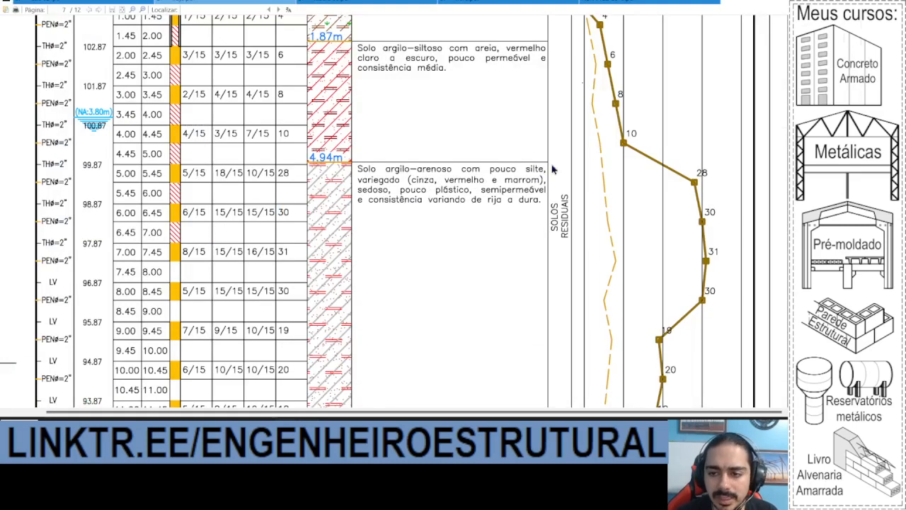
scroll(701, 141, down, 3)
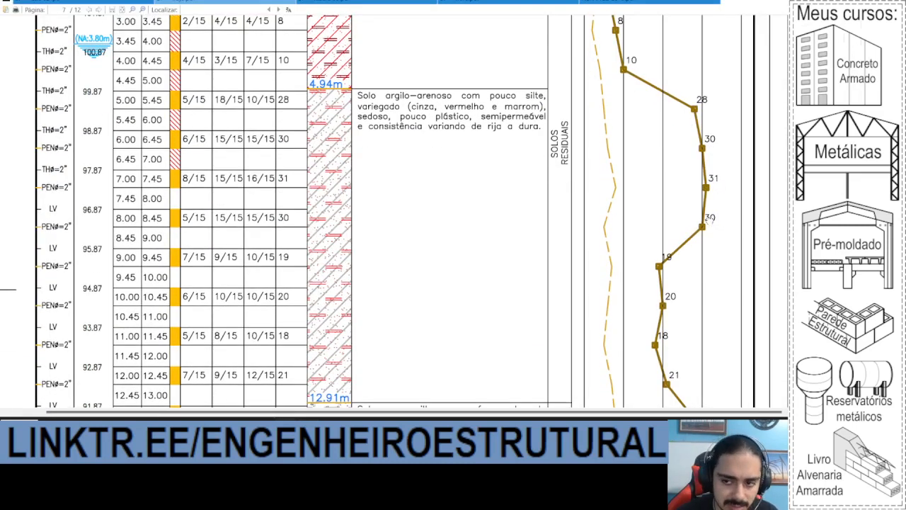
key(alt+Tab)
text(=30.33)
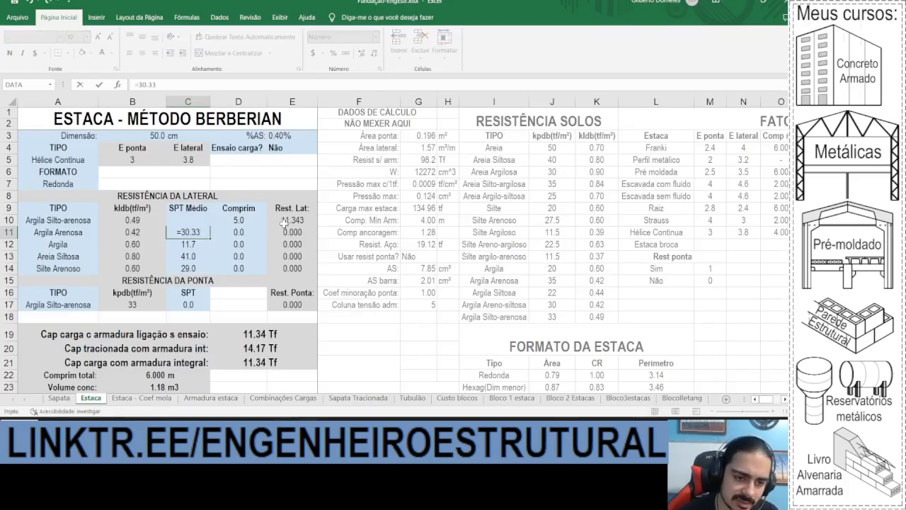
key(Return)
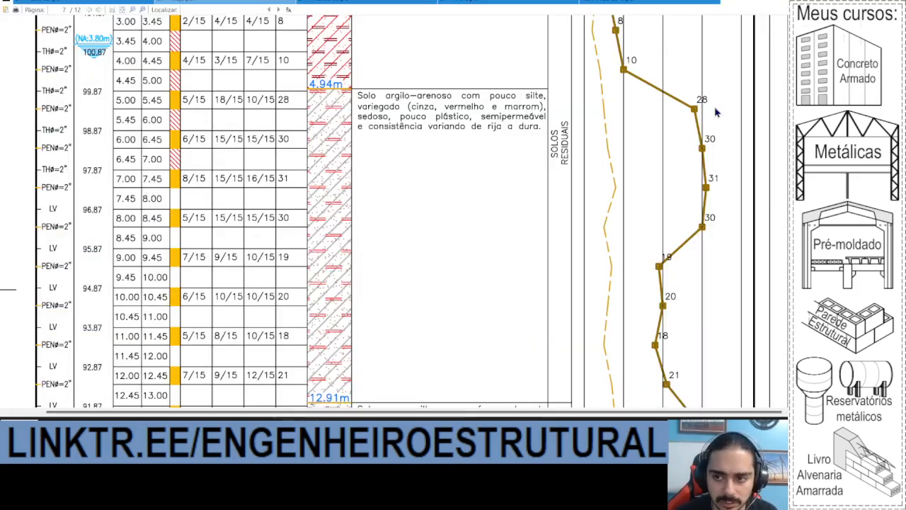
- Check the boring log from 9 m down and set the third lateral layer to Argila Arenosa, average SPT 19 and length 3 m
scroll(701, 212, down, 5)
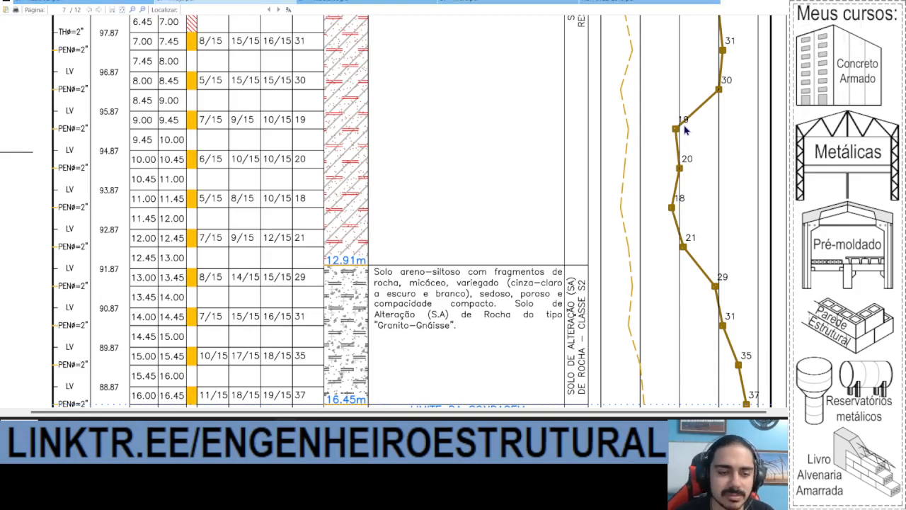
key(alt+Tab)
click(99, 248)
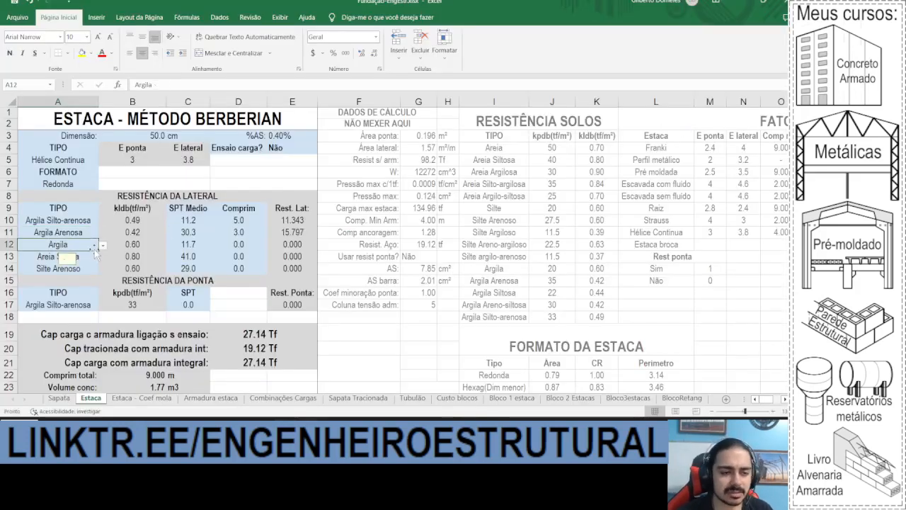
click(103, 244)
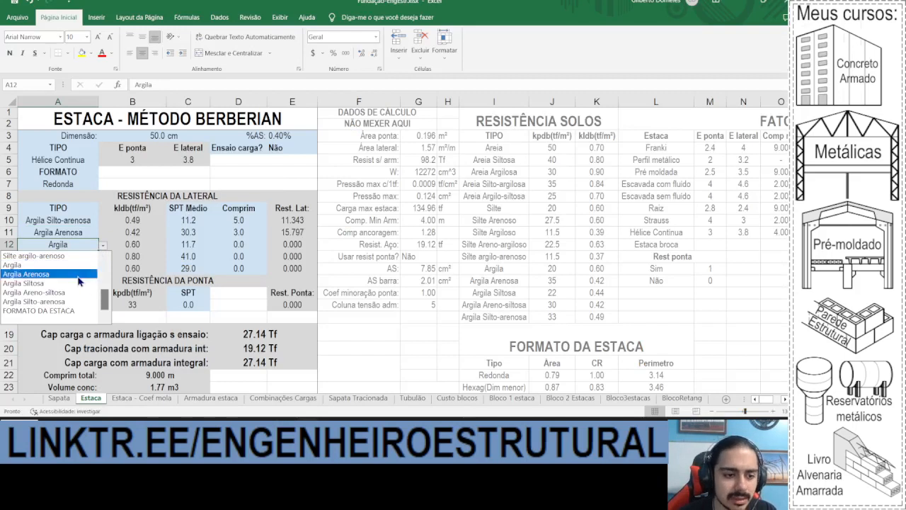
click(95, 274)
click(200, 245)
text(19)
click(222, 247)
text(3)
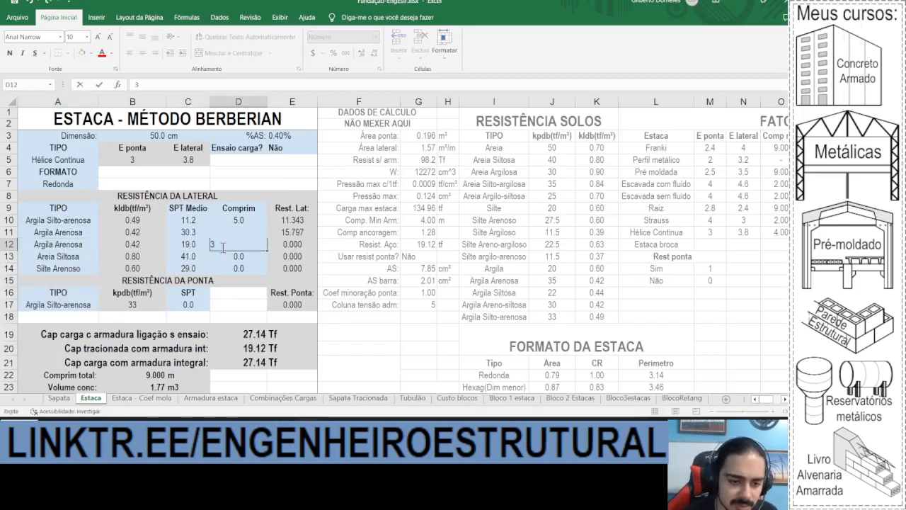
key(Return)
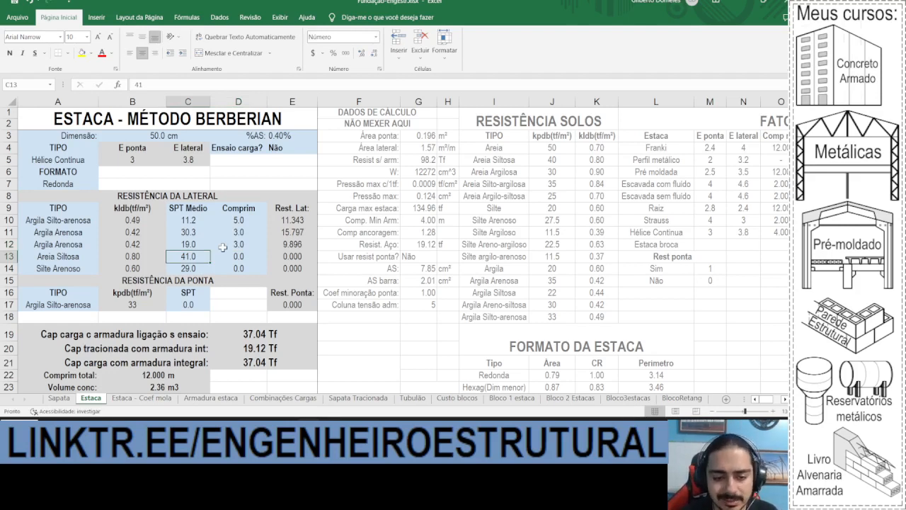
- Check the SPT values from 12 m down in the boring log and set the fourth layer's average SPT to 25 and length to 2 m
key(alt+Tab)
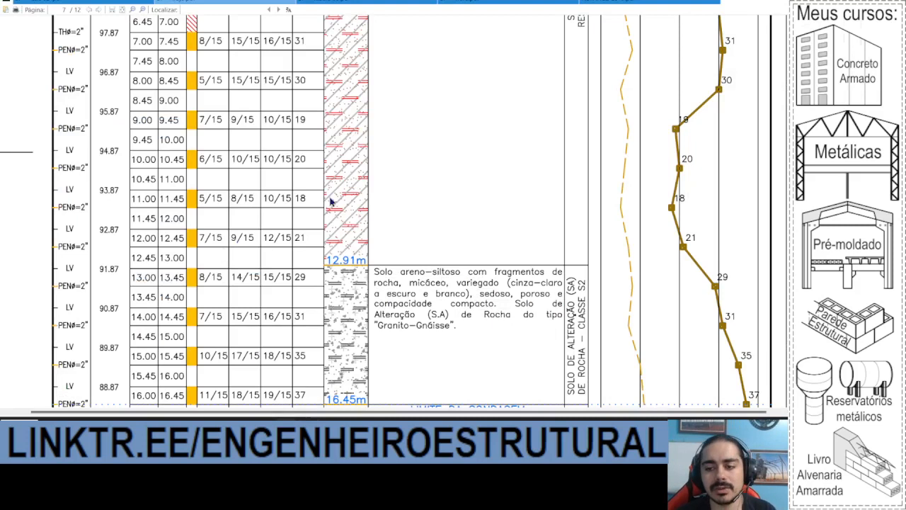
scroll(397, 190, down, 3)
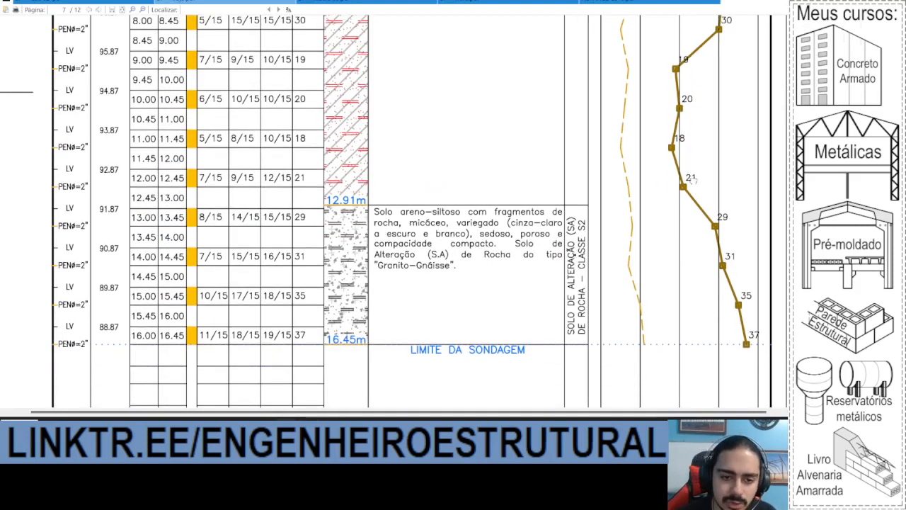
key(alt+Tab)
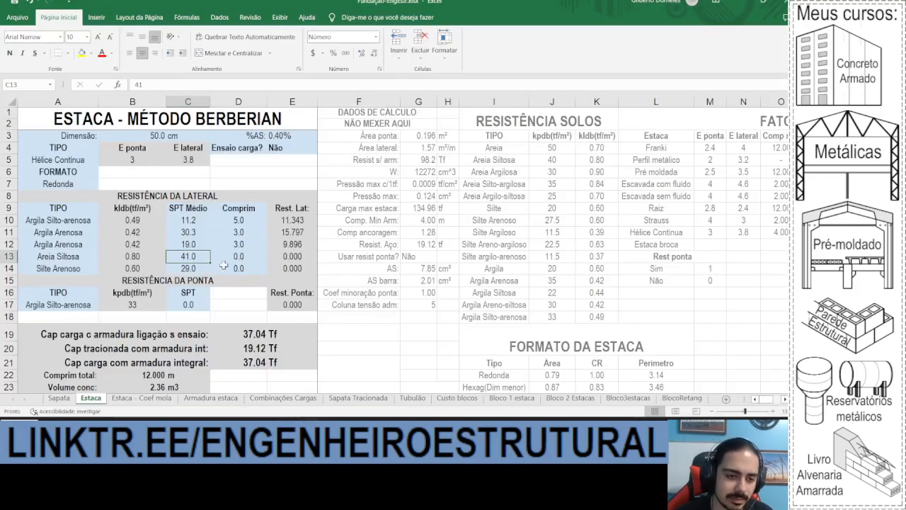
text(25)
key(Tab)
text(2)
key(Return)
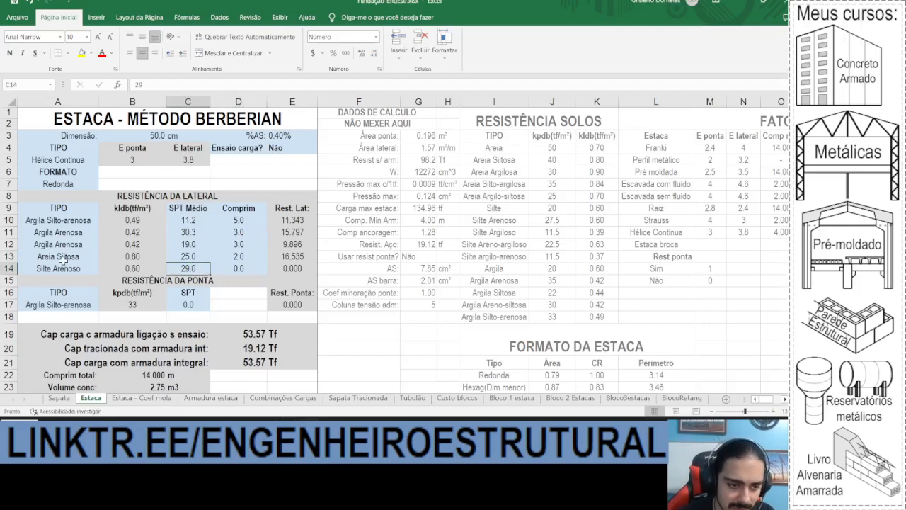
- Change the fourth lateral layer's soil type to Argila Arenosa
click(65, 260)
click(102, 258)
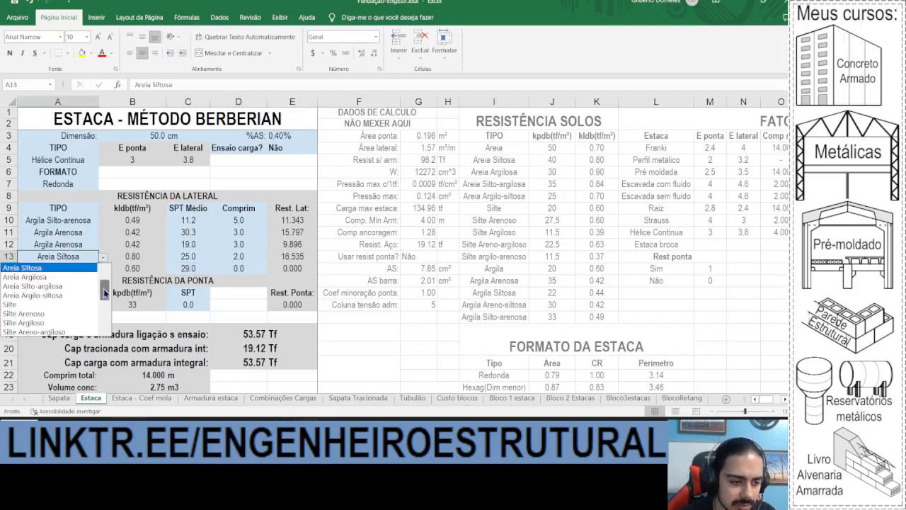
drag(104, 292, 99, 338)
click(81, 286)
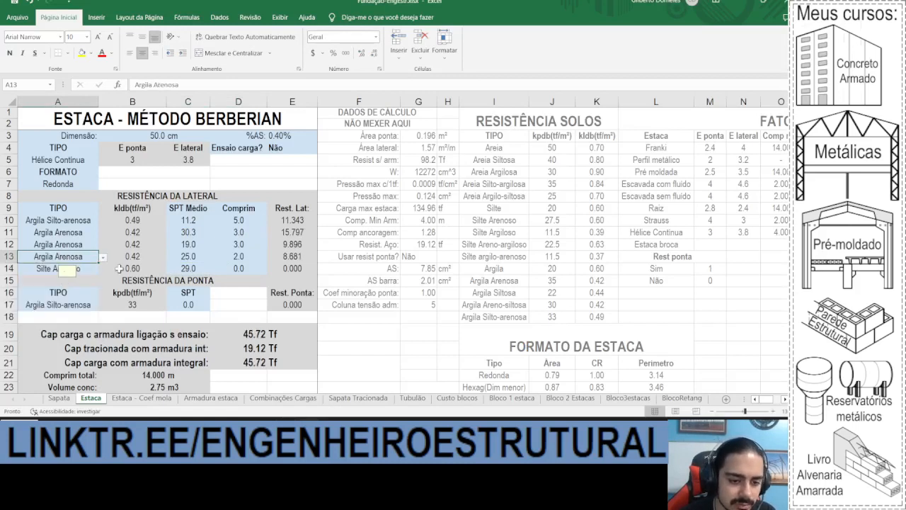
- Review the layer entries, check the SPT at the pile tip depth in the boring log and set the tip SPT to 31
click(239, 224)
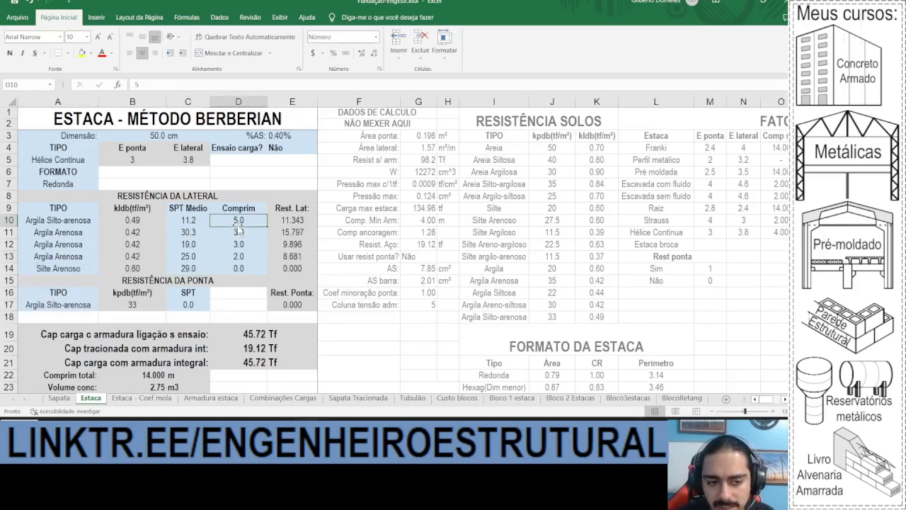
click(194, 257)
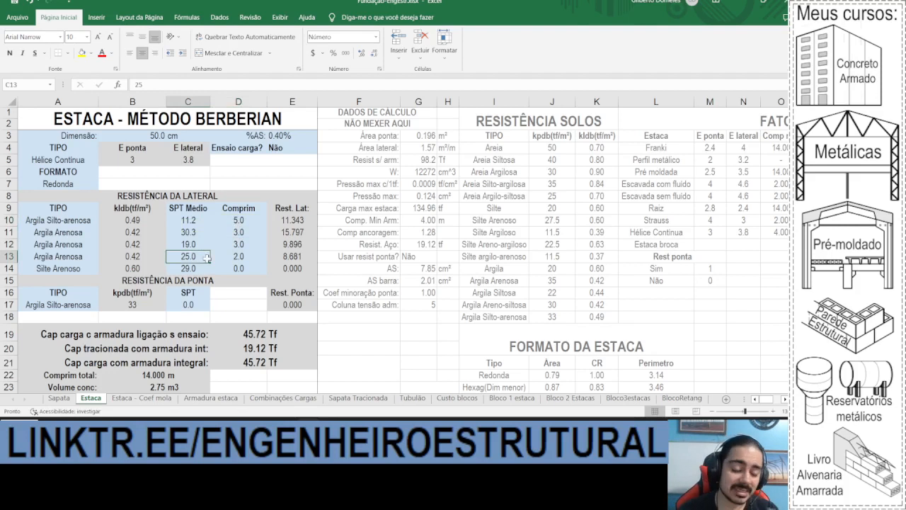
scroll(272, 250, down, 1)
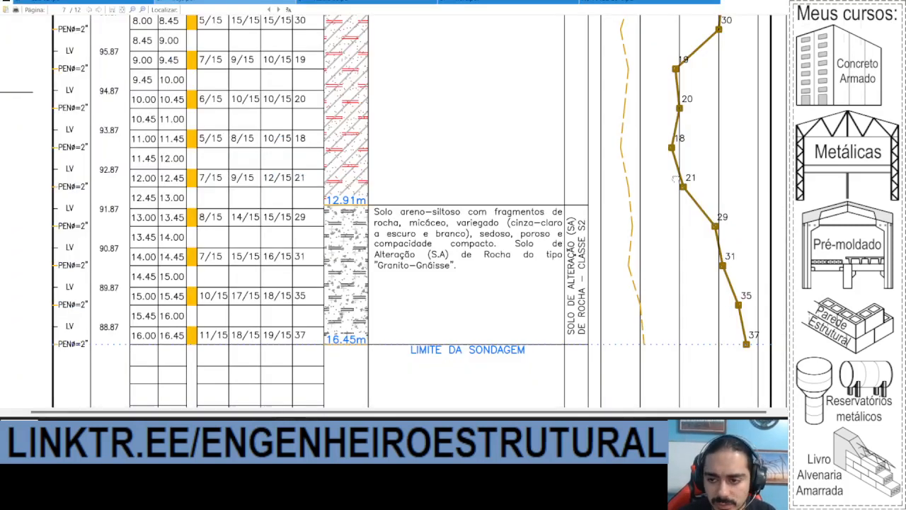
drag(727, 266, 722, 218)
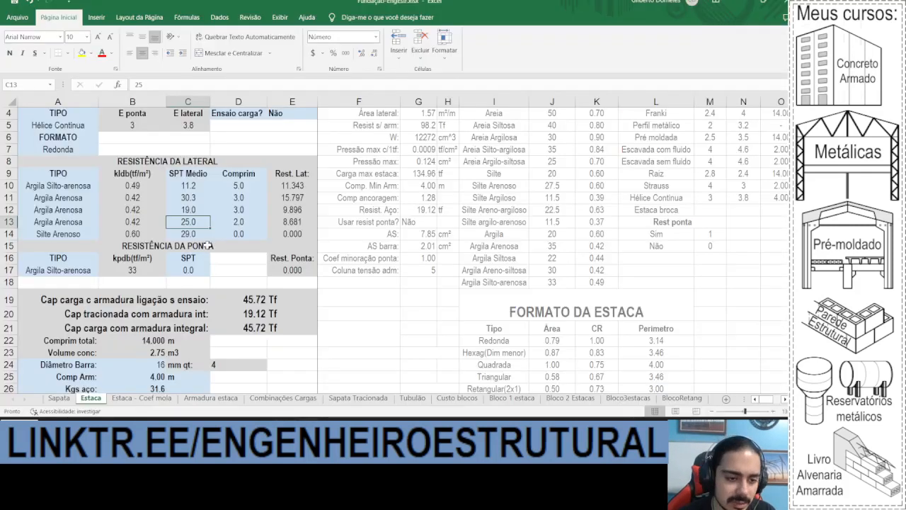
click(177, 271)
- Set the soil type under the pile tip resistance to Argila Arenosa
click(132, 270)
click(84, 270)
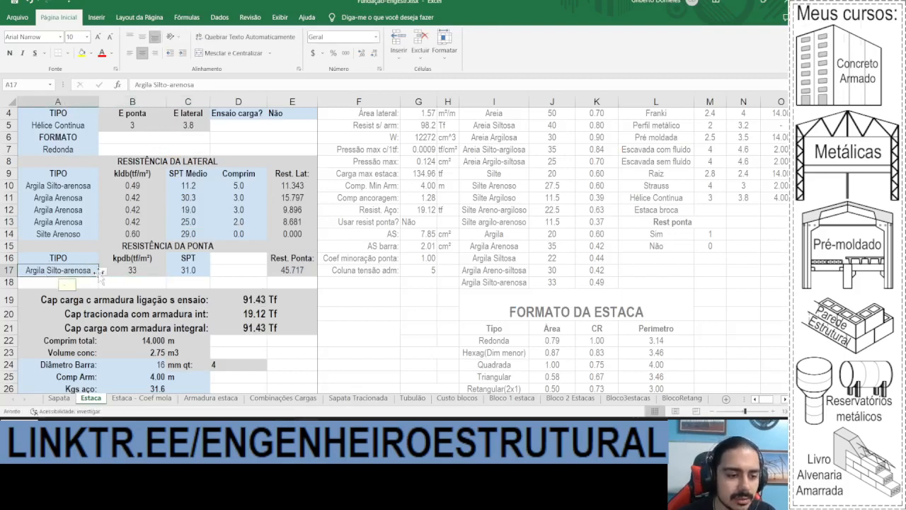
click(103, 272)
click(64, 300)
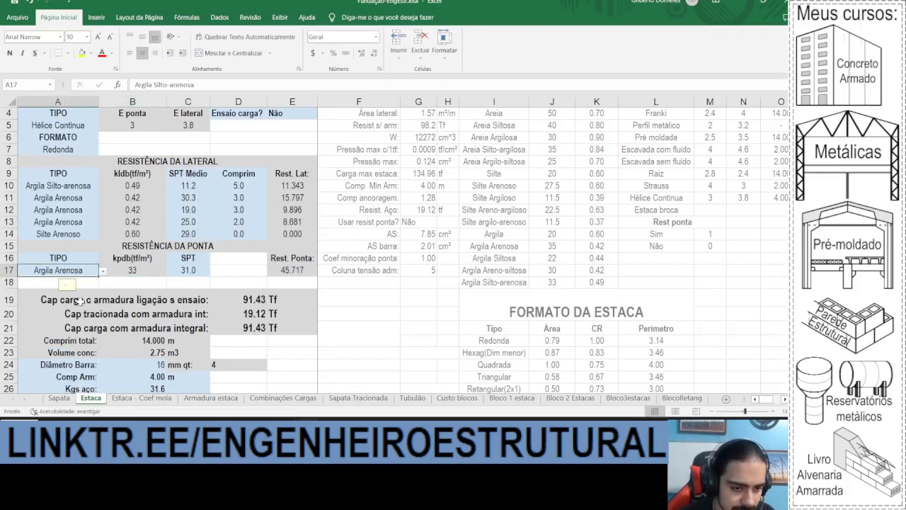
click(278, 282)
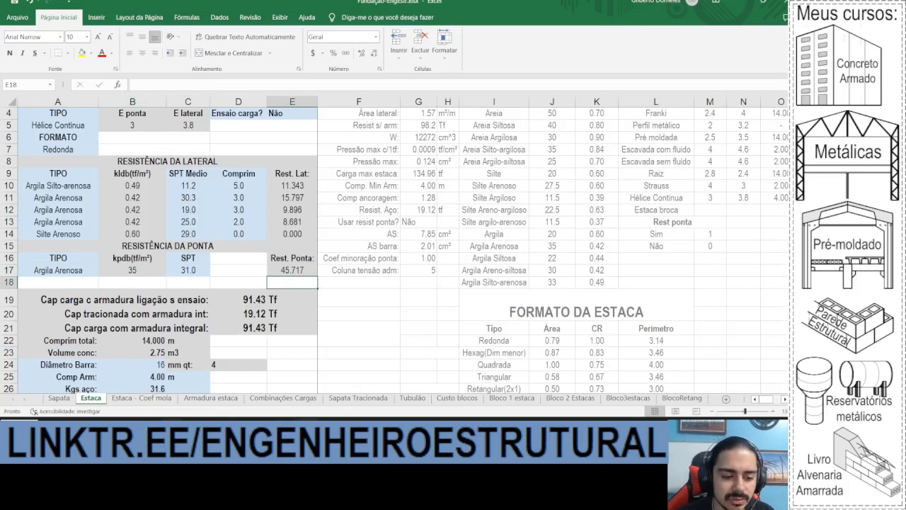
- Switch to the Calculator and recall the load combination 29.67 + 45.89 + 16.07 + 0.6 × 2.52 from its history
click(265, 428)
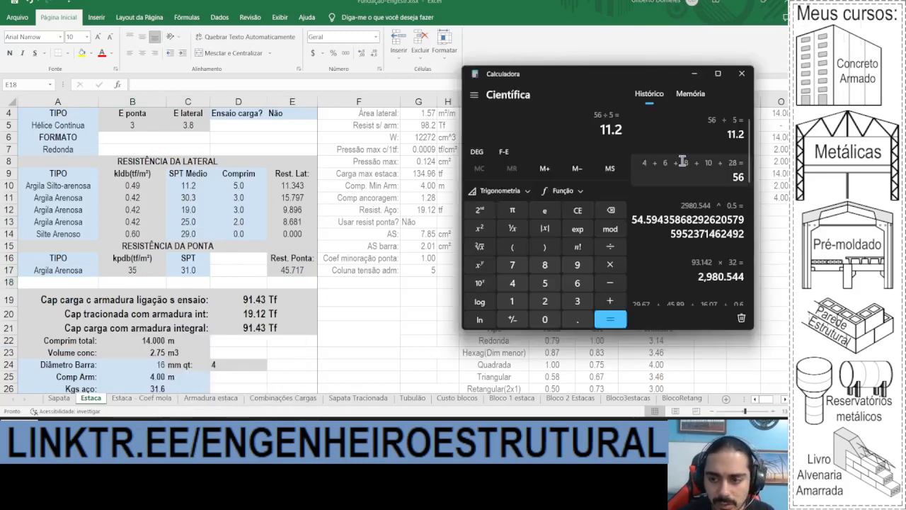
scroll(681, 177, down, 4)
click(684, 209)
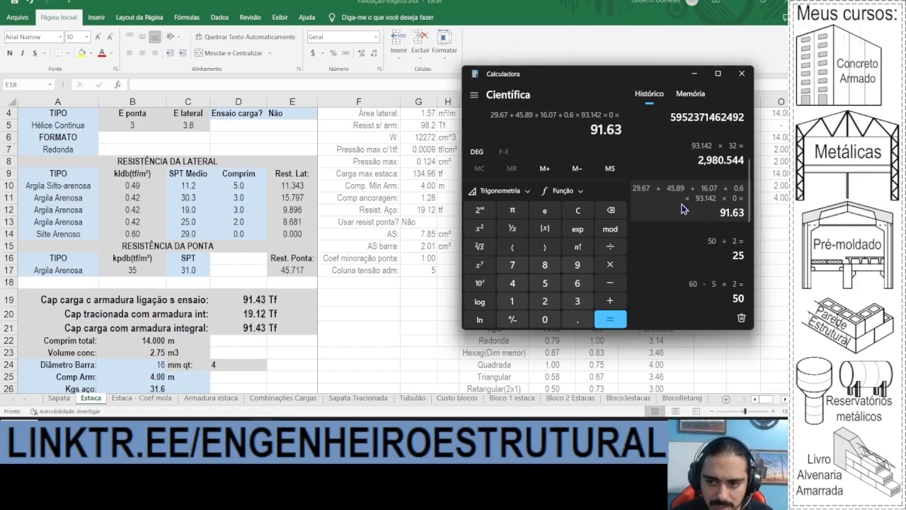
scroll(682, 205, up, 3)
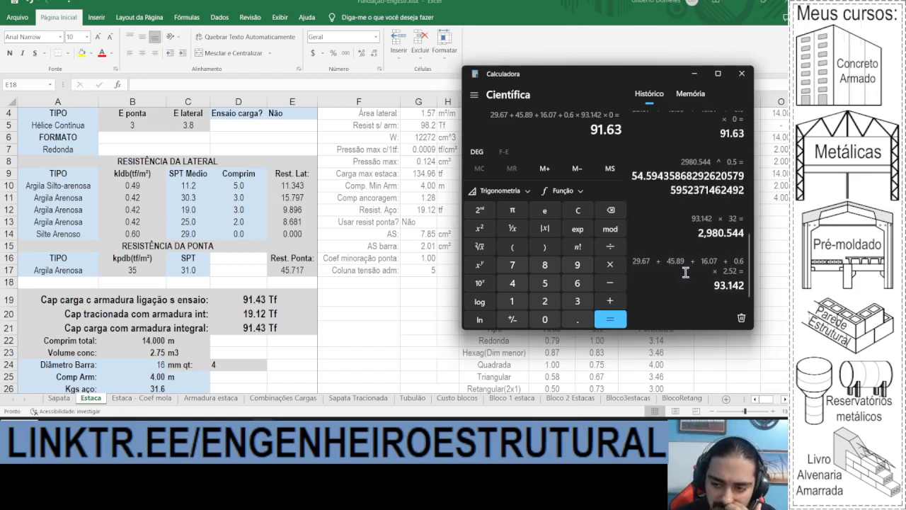
click(684, 278)
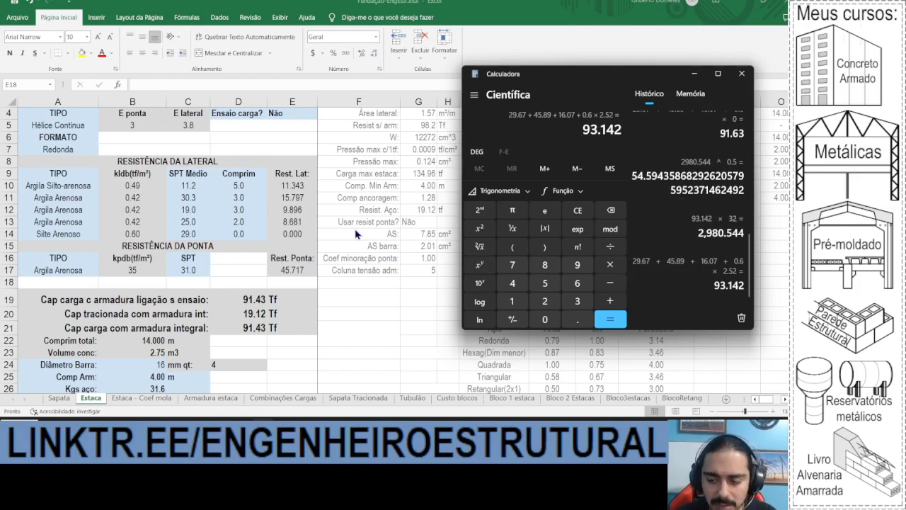
- Set the fourth lateral layer's average SPT to =(21+29+31)/3 and its length to 3 m
click(276, 270)
click(188, 221)
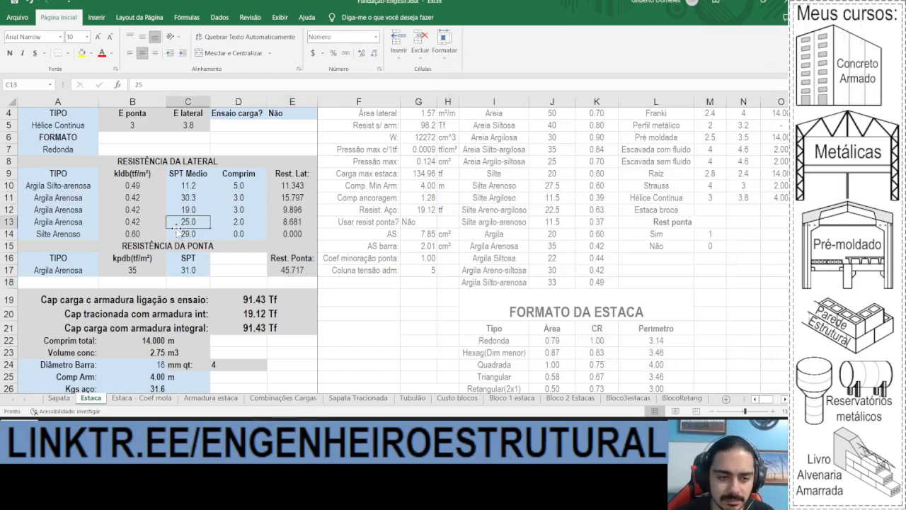
text(=(21)
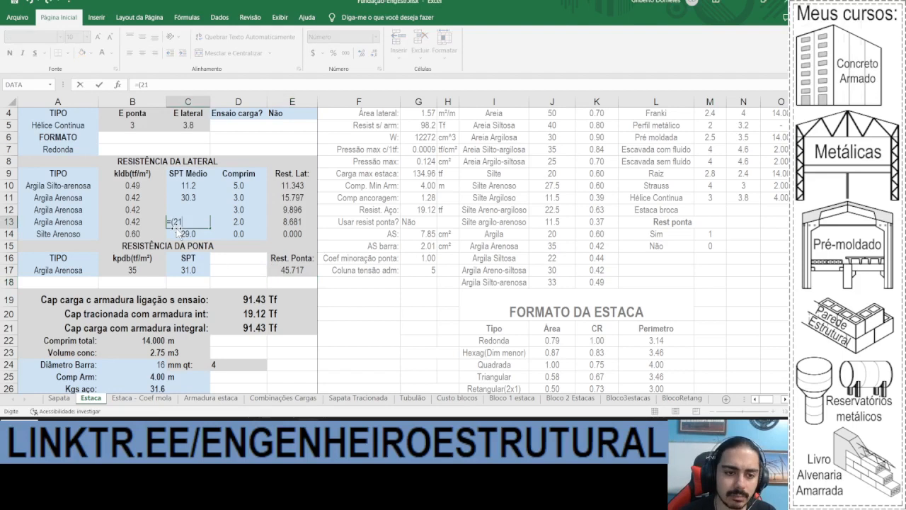
text(+29+31)/3)
key(Return)
key(Up)
key(Right)
text(3)
key(Return)
key(Down)
key(Down)
key(Down)
key(Left)
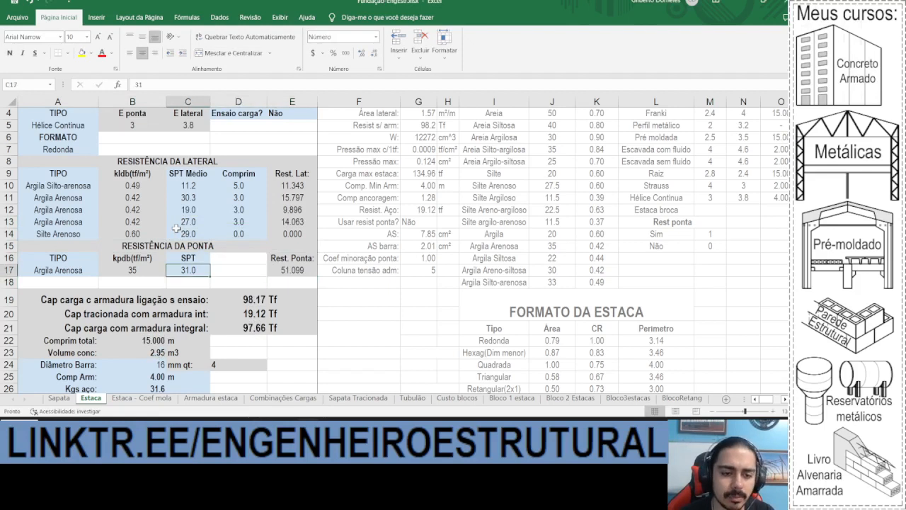
- Check the soil change depth in the SP-02 boring log and set the fourth layer's average SPT to 21 and length to 1 m
key(alt+Tab)
key(alt+Tab)
click(300, 422)
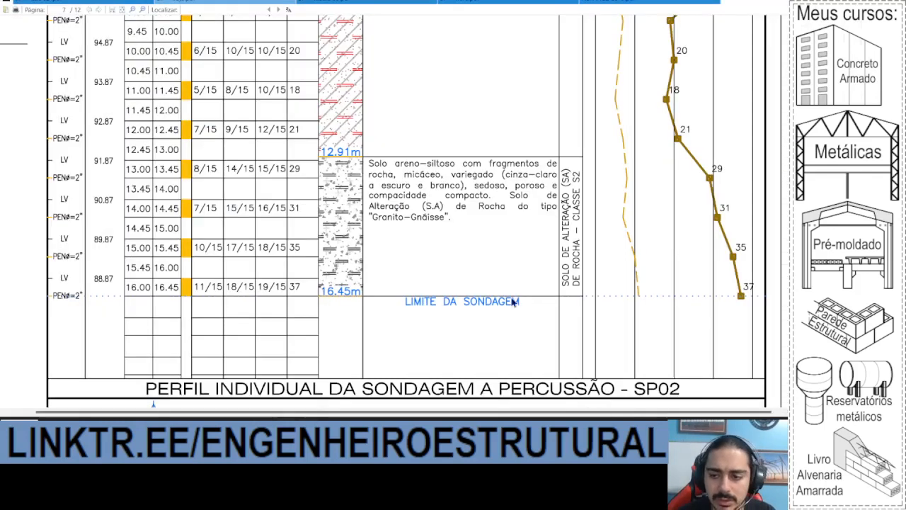
scroll(741, 249, down, 1)
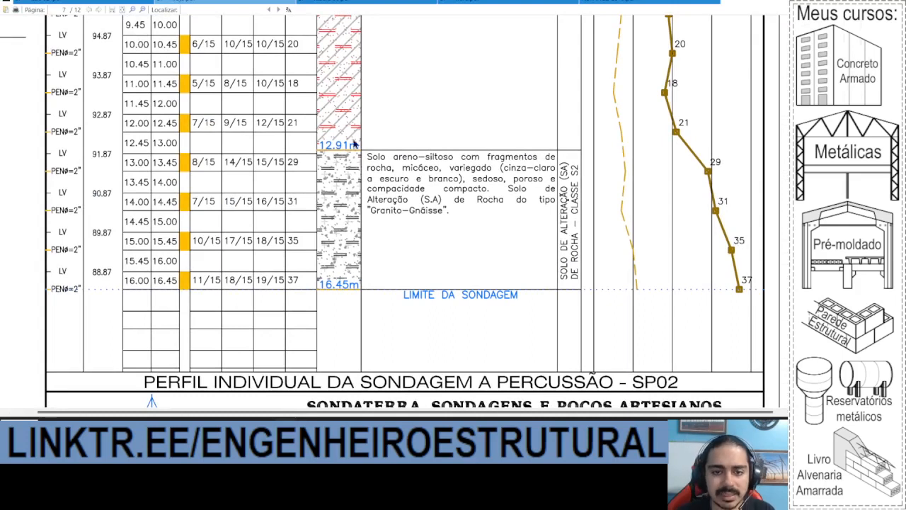
drag(303, 152, 310, 150)
drag(398, 130, 399, 222)
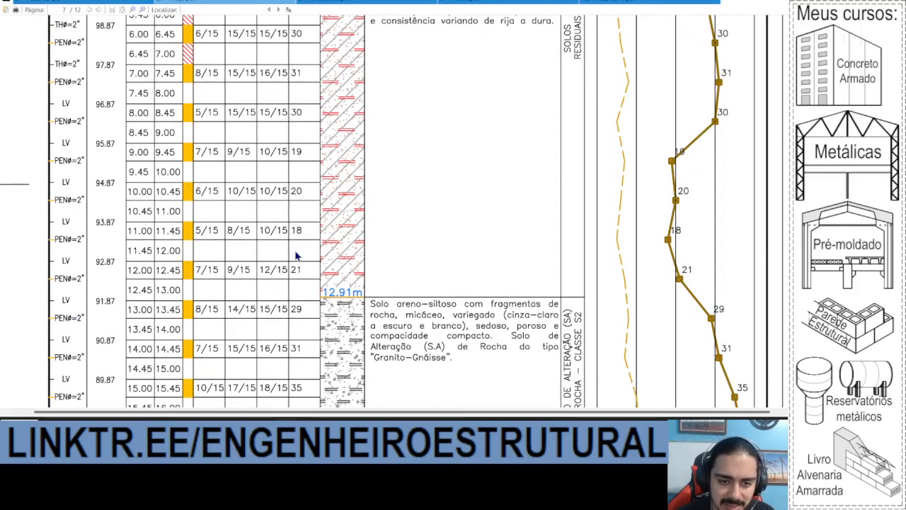
key(alt+Tab)
text(21)
key(Return)
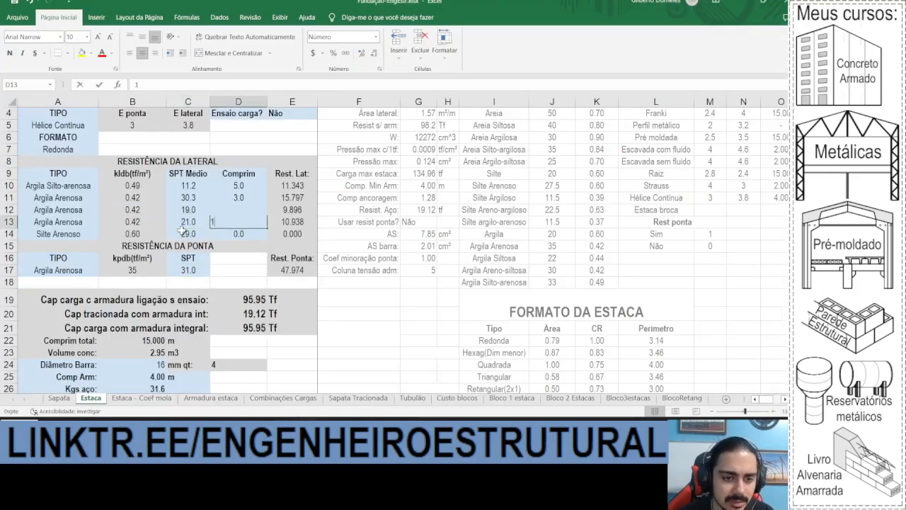
- Set the fifth lateral layer's soil type to Areia Siltosa and its length to 1 m
key(Left)
key(Left)
click(102, 235)
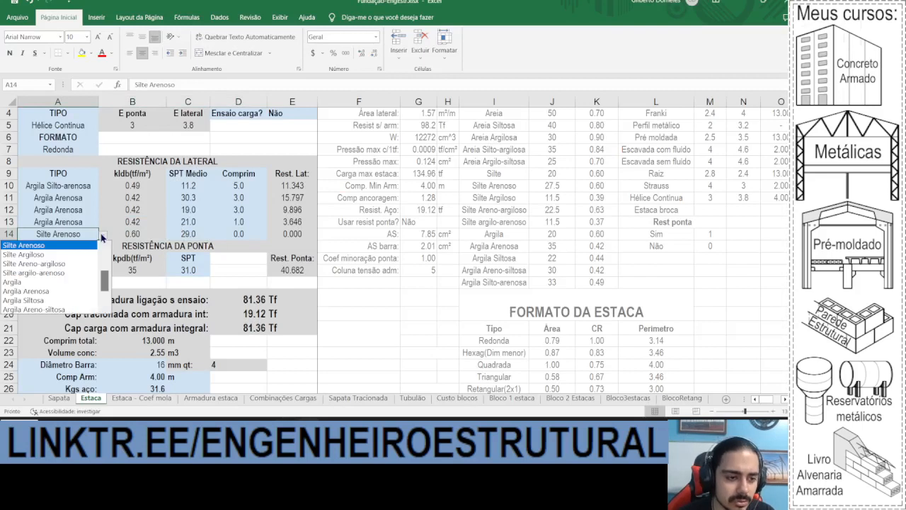
drag(106, 283, 107, 257)
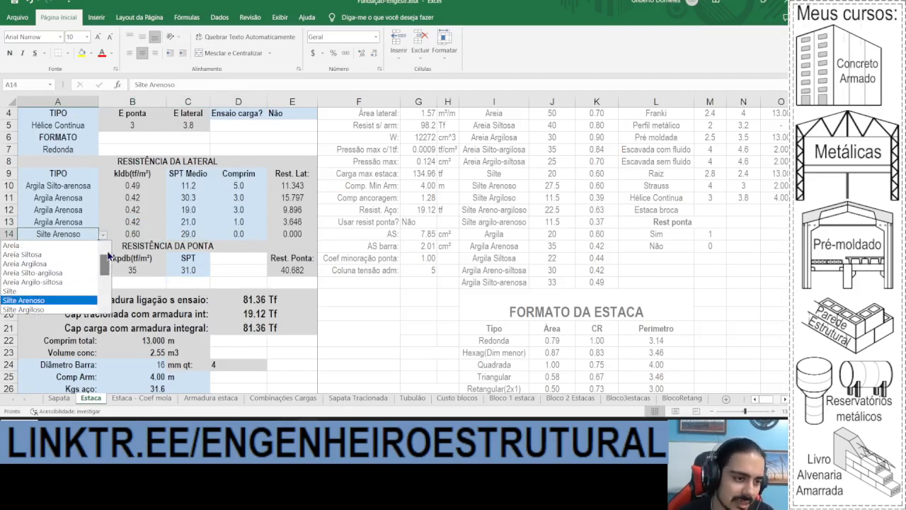
click(65, 254)
click(181, 233)
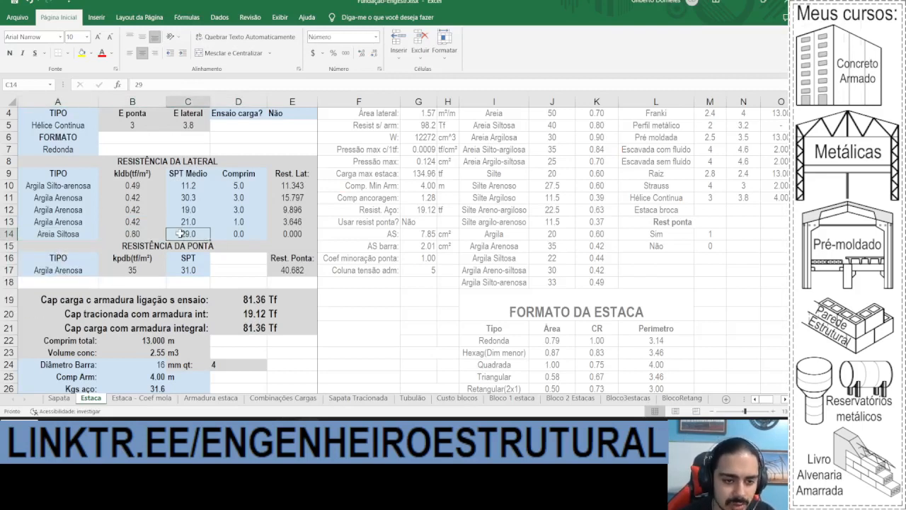
key(Right)
text(1)
key(Right)
- Change the pile tip's soil type to Areia Siltosa
key(Down)
key(Down)
click(44, 273)
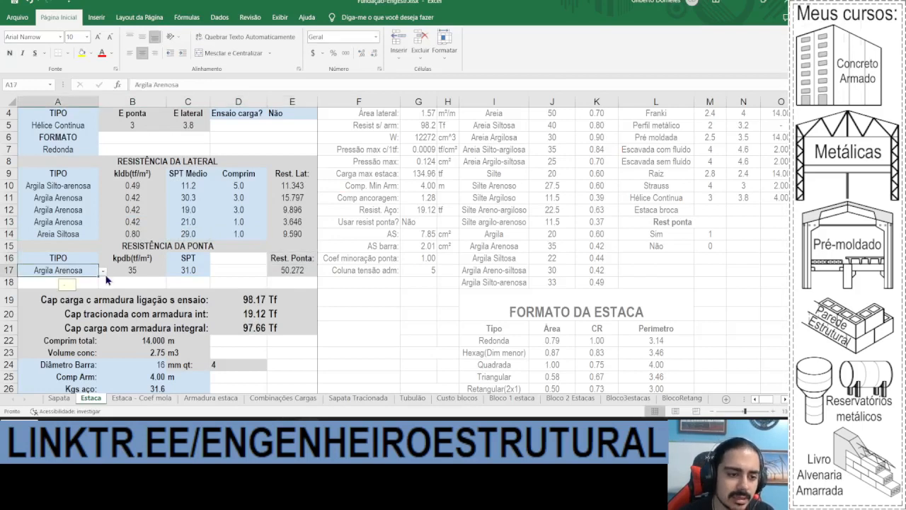
click(103, 270)
scroll(61, 300, up, 3)
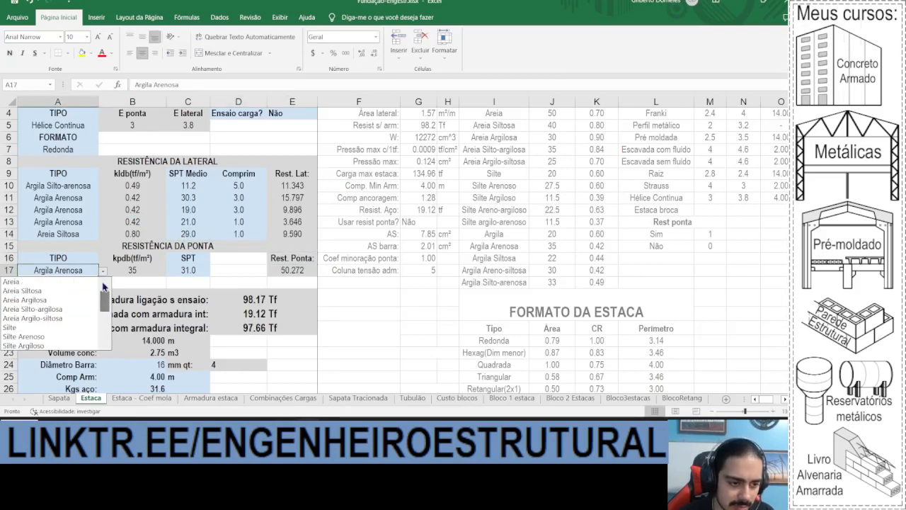
click(57, 291)
click(181, 271)
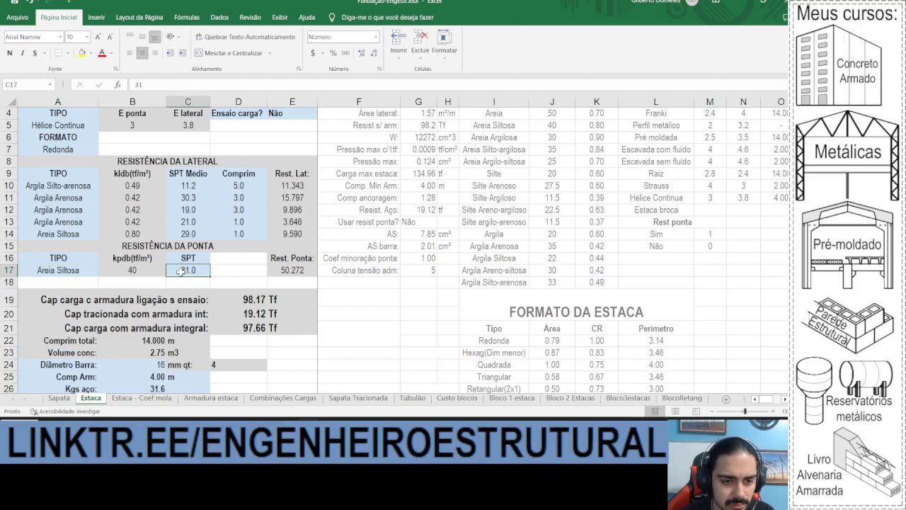
- Compare the last two lateral layers and the tip SPT with the boring log values from 12 m down
key(alt+Tab)
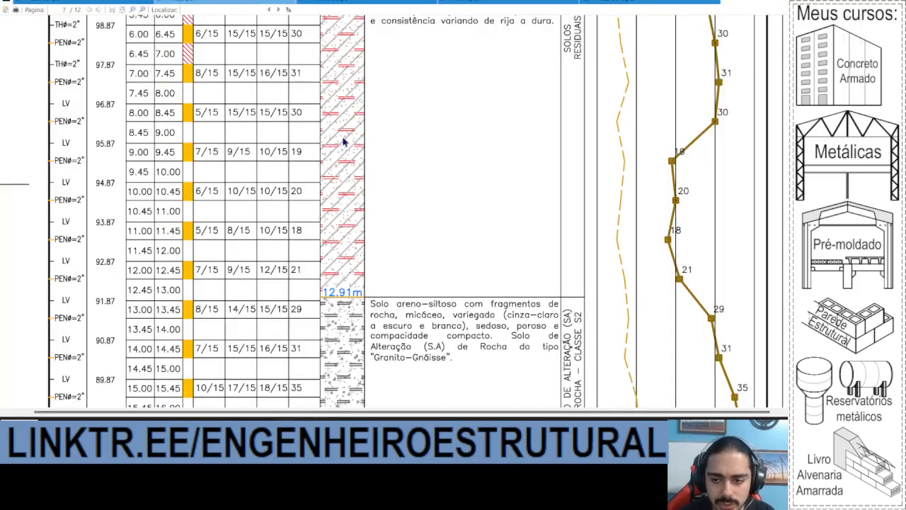
scroll(601, 266, down, 2)
key(alt+Tab)
click(202, 224)
click(195, 233)
click(194, 223)
key(alt+Tab)
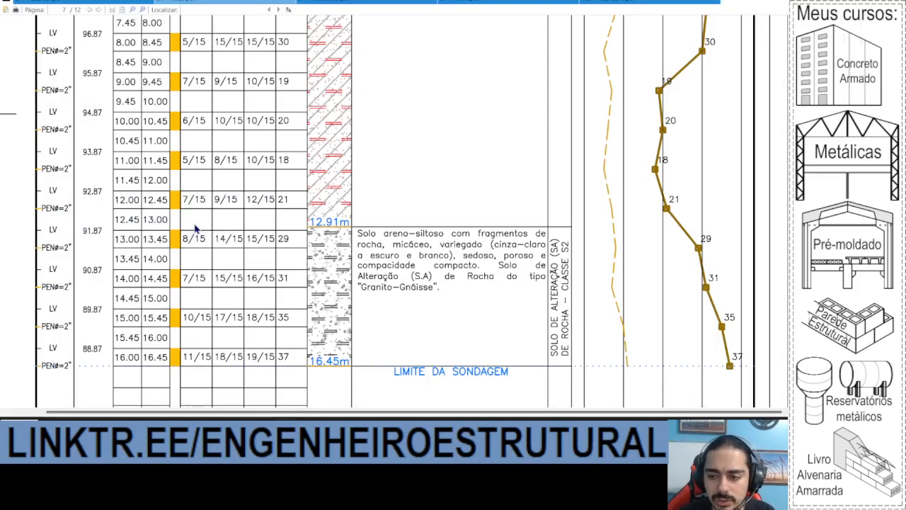
key(alt+Tab)
- Examine the formulas for the load capacity with splice reinforcement and with full-length reinforcement
click(262, 297)
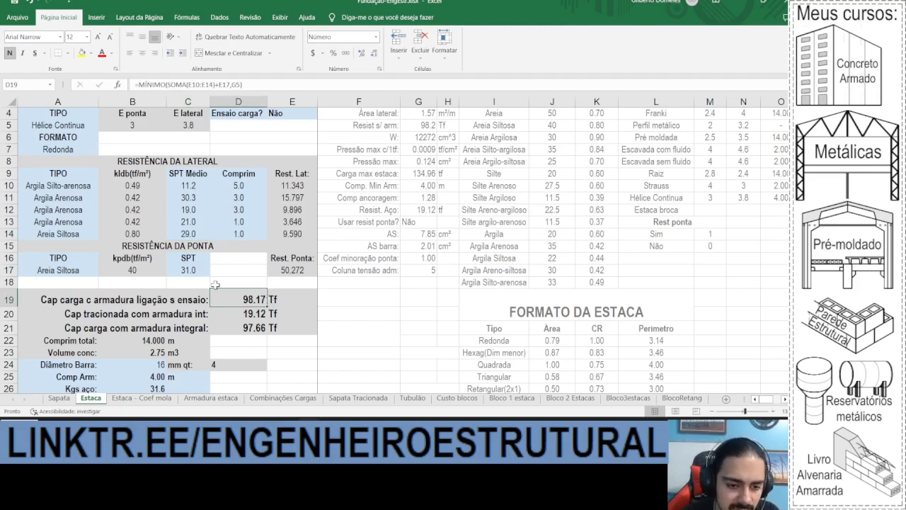
click(238, 327)
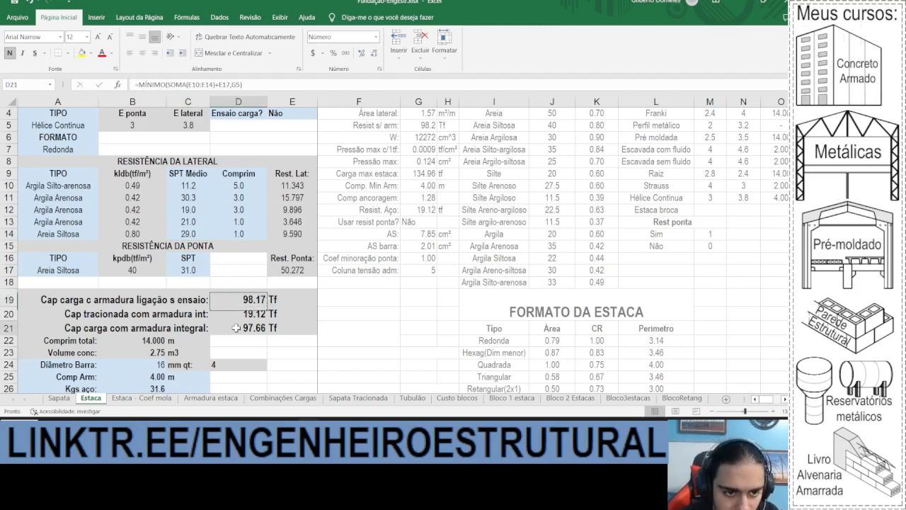
click(228, 83)
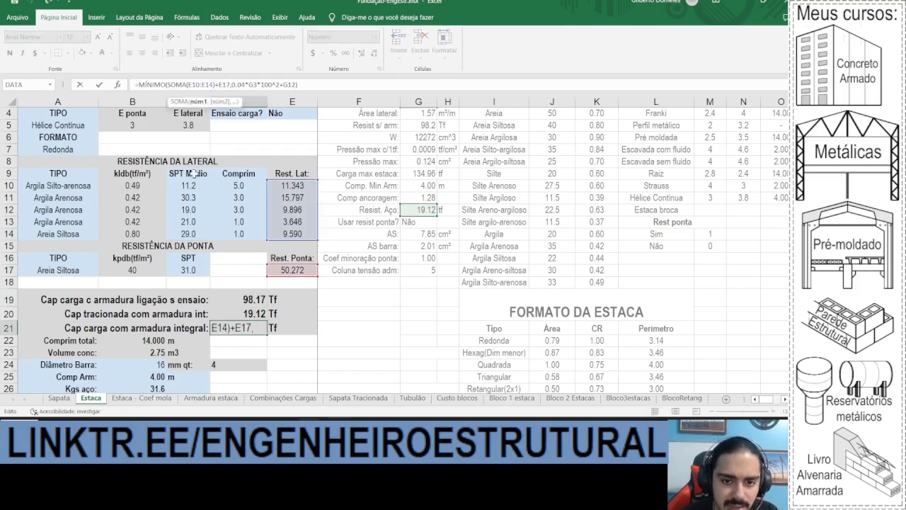
scroll(193, 157, up, 1)
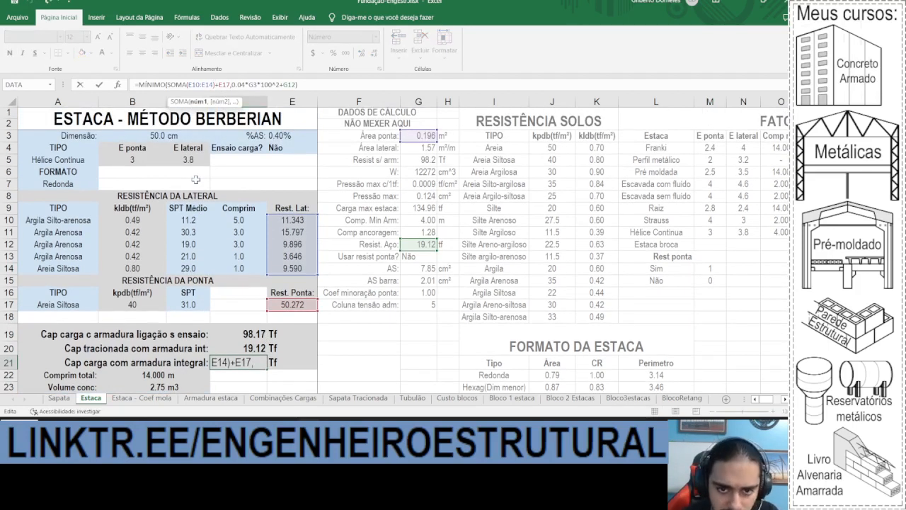
key(Escape)
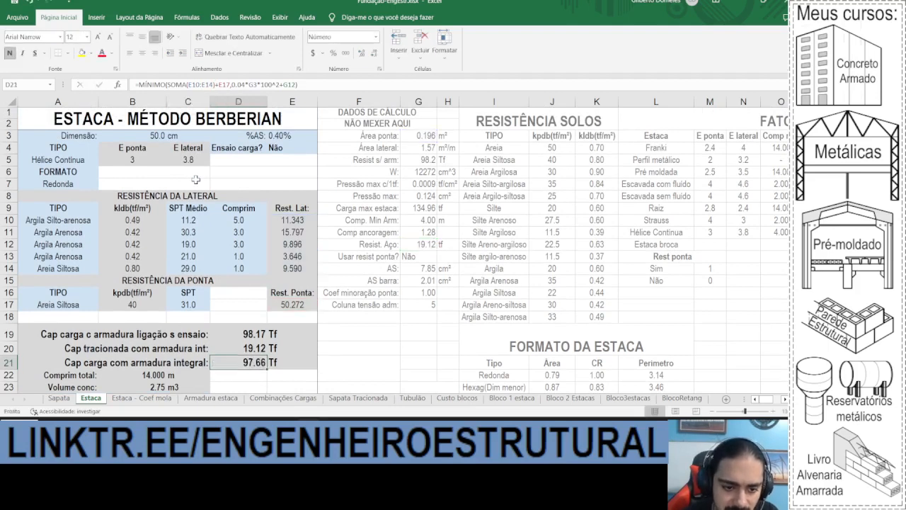
- Try a steel ratio of 0.5% for the pile and undo the change
click(283, 135)
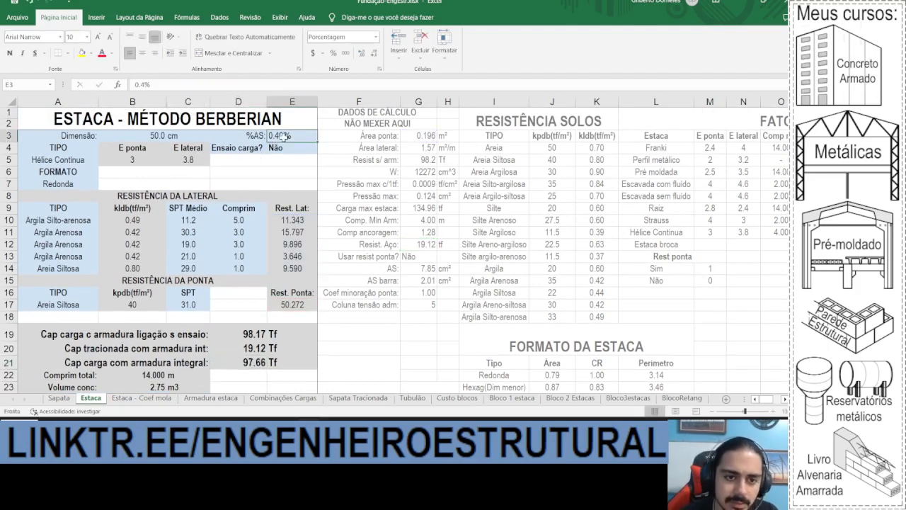
text(0.5)
key(Return)
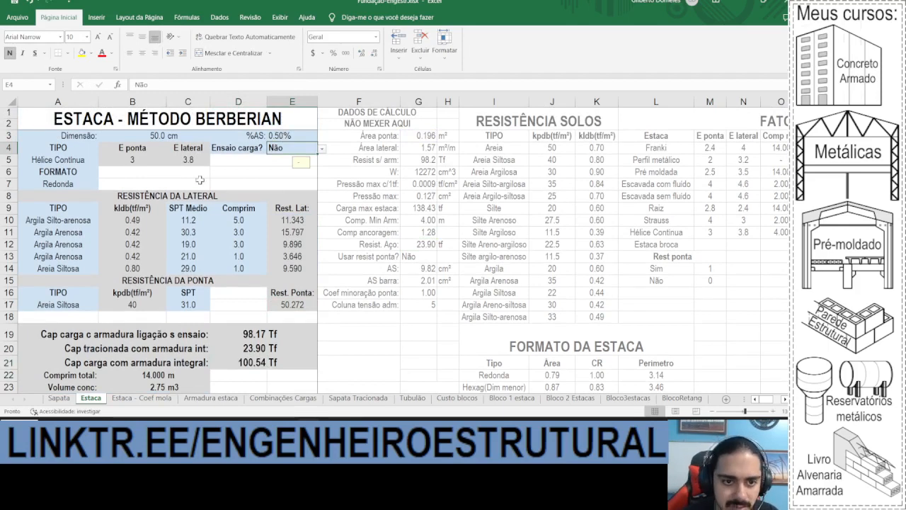
scroll(198, 172, down, 2)
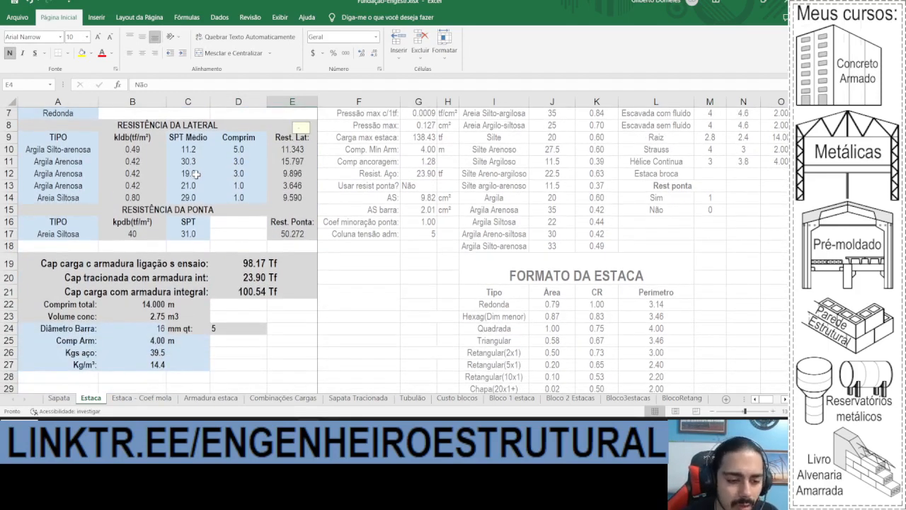
key(ctrl+z)
- Try a bar diameter of 12.5 mm for the pile reinforcement and return it to 16 mm
scroll(188, 182, down, 1)
scroll(151, 350, down, 3)
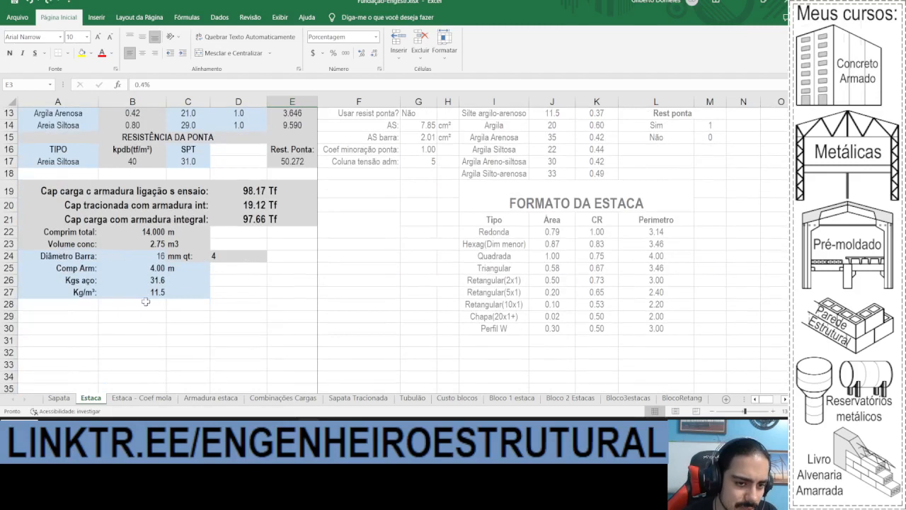
click(131, 259)
text(12.5)
key(Return)
click(138, 258)
text(16)
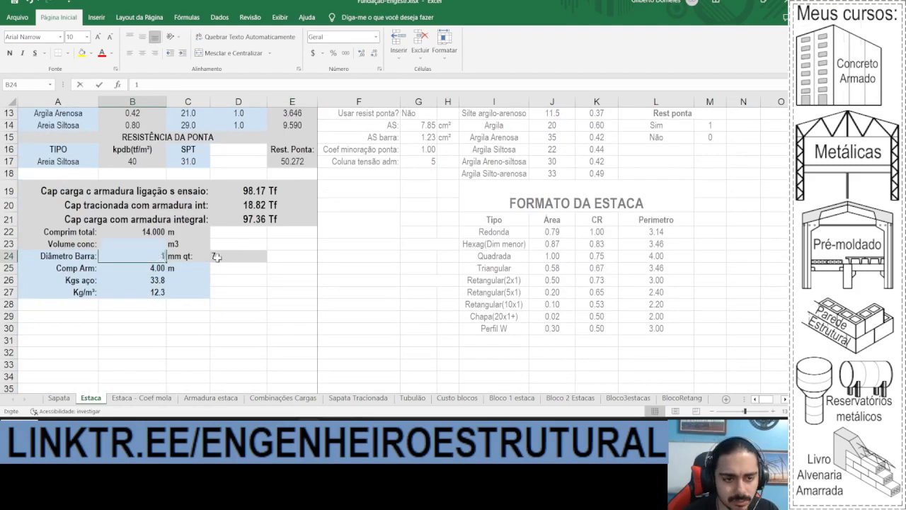
key(Return)
- Review the bar diameter and quantity, the total pile length and the length of each lateral layer
drag(217, 257, 15, 256)
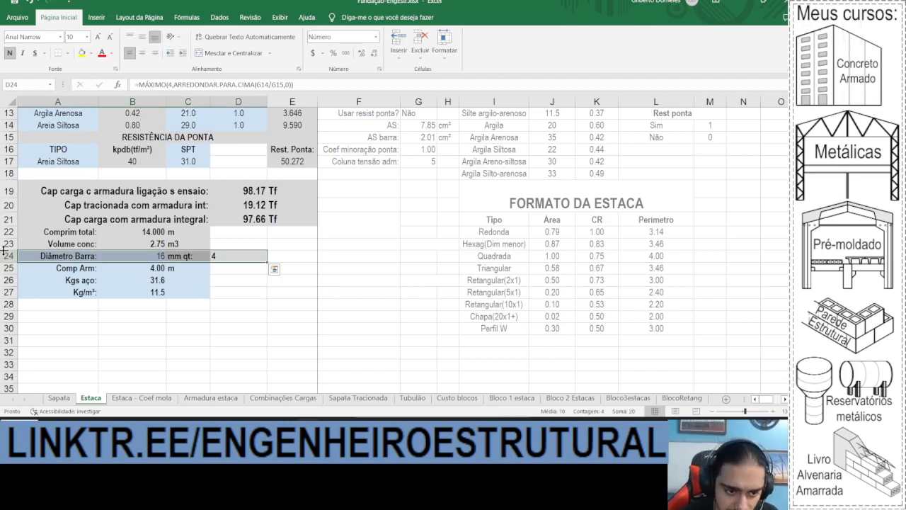
click(145, 231)
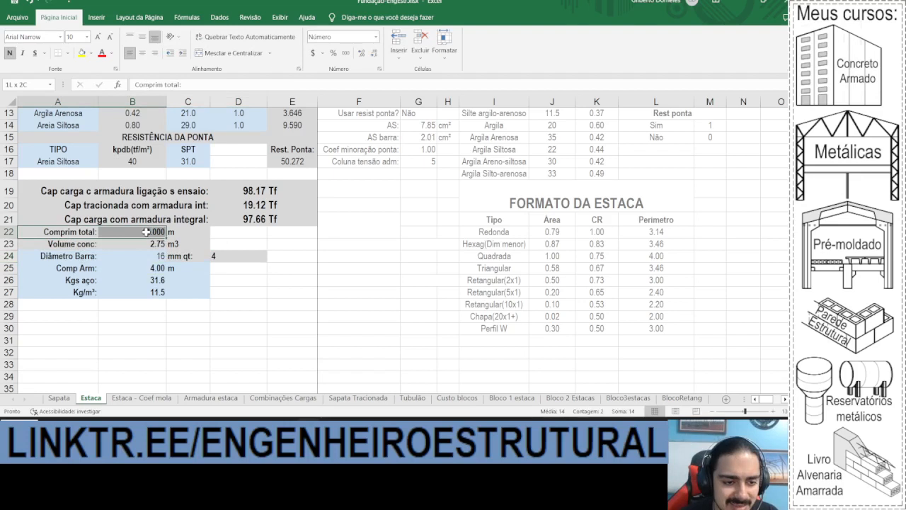
scroll(176, 238, up, 2)
click(238, 148)
click(241, 160)
click(243, 172)
click(243, 184)
click(240, 198)
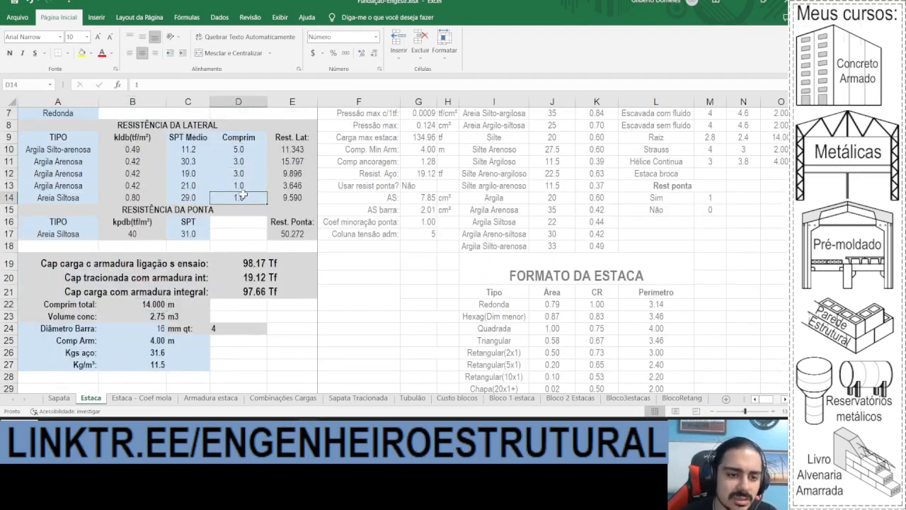
- Review the tip layer's SPT value and the pile diameter in the spreadsheet
click(185, 234)
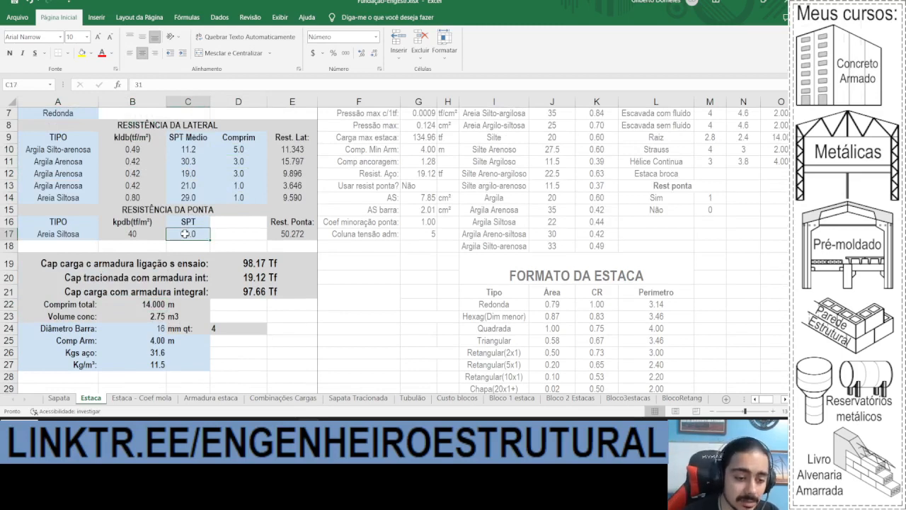
scroll(185, 234, up, 2)
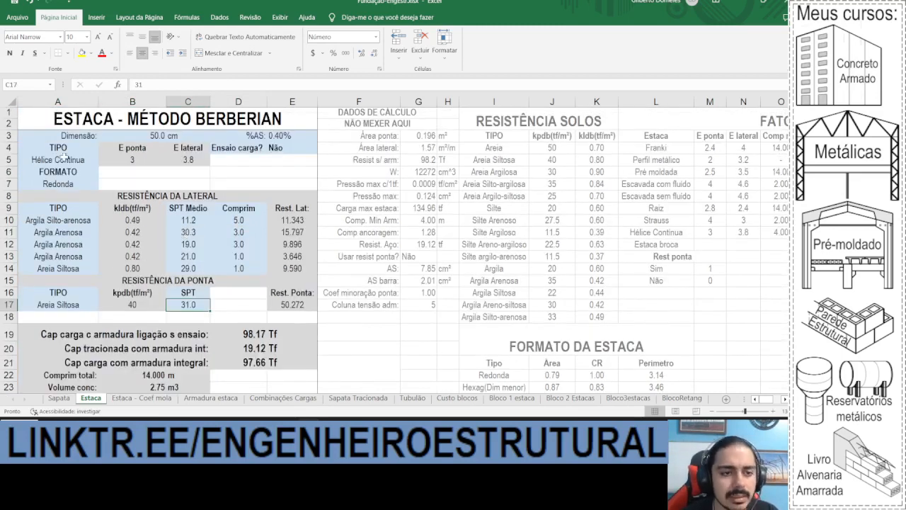
click(113, 136)
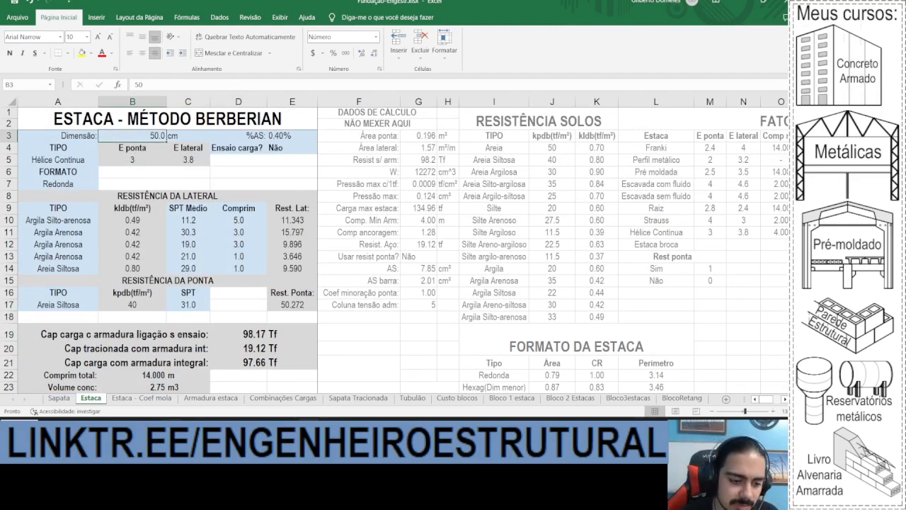
- Switch to AutoCAD and duplicate the "Estaca Armadura Construtiva" pile detail into the empty area above the standard details
key(alt+Tab)
scroll(298, 212, down, 4)
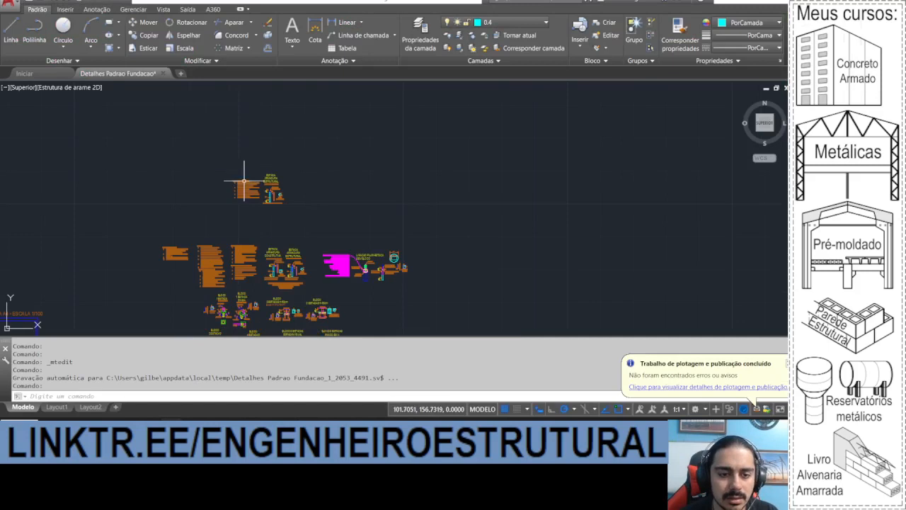
scroll(245, 262, up, 3)
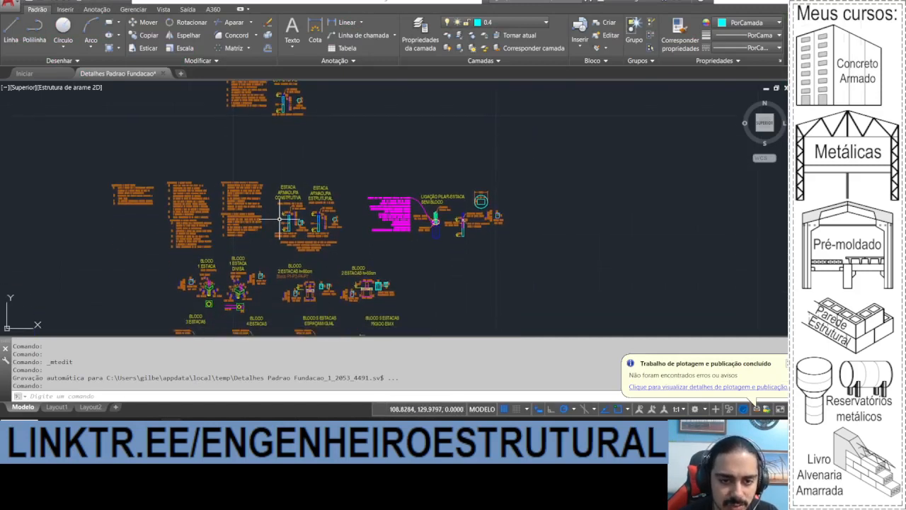
click(266, 171)
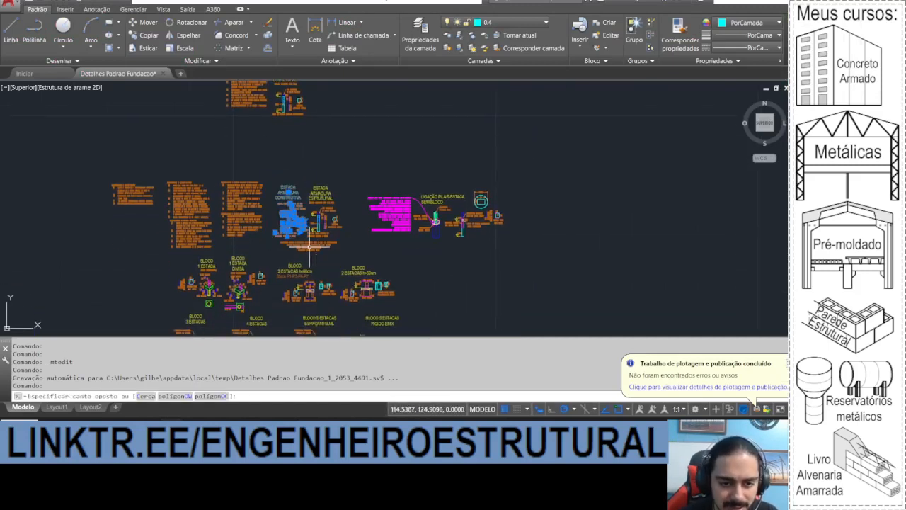
click(309, 247)
key(ctrl+c)
key(ctrl+v)
click(287, 186)
- Change the copied detail's title to "Estaca Hélice Ø50 - P23", consulting the column load table for the column name
scroll(305, 155, up, 6)
click(337, 146)
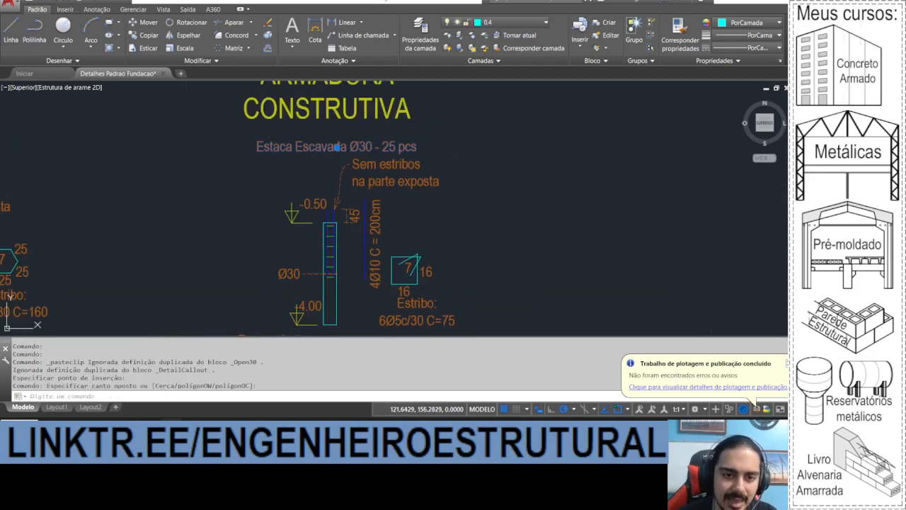
double_click(306, 147)
double_click(310, 146)
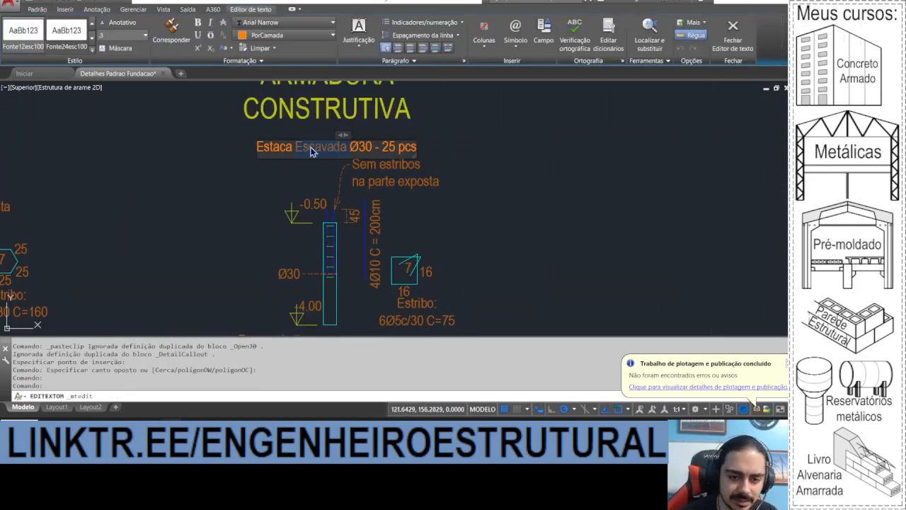
text(Hélice)
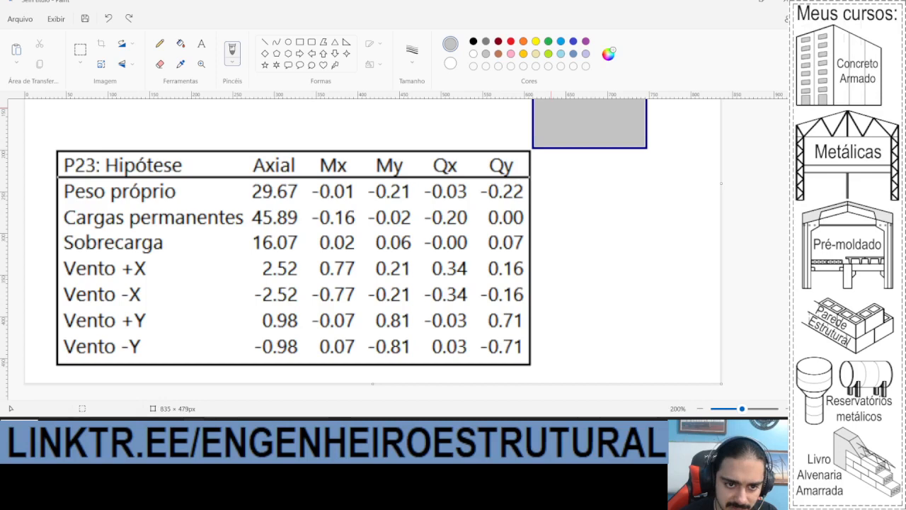
scroll(298, 209, up, 3)
click(740, 2)
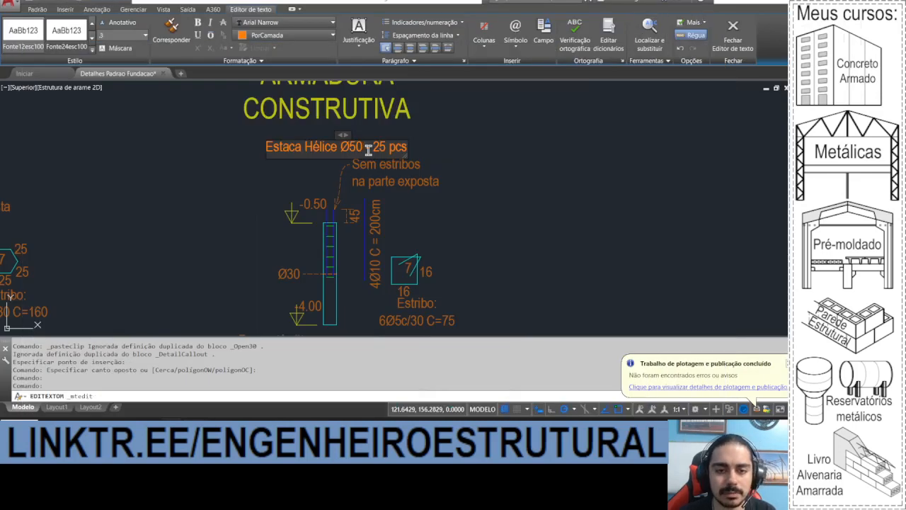
drag(373, 147, 471, 149)
text(P23)
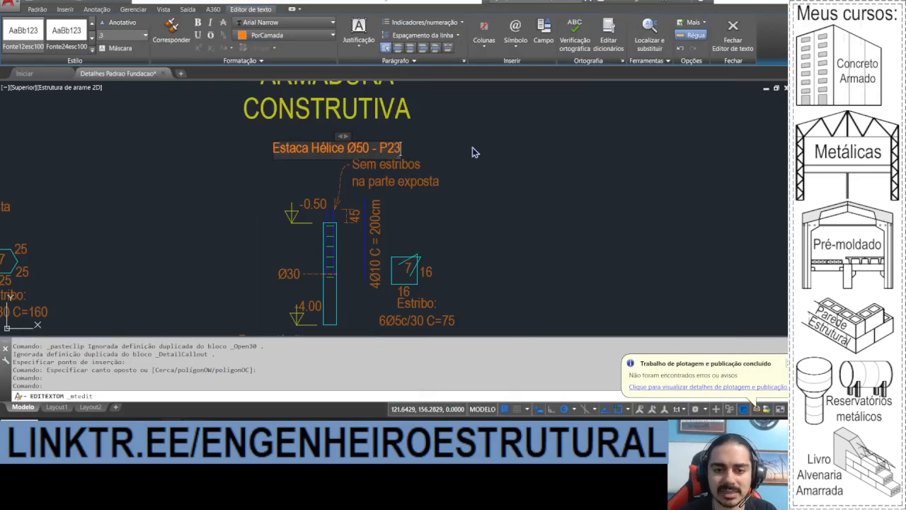
click(472, 150)
- Set the dimension text of the exposed bar length above the pile head to 55
scroll(471, 126, down, 3)
scroll(462, 163, up, 3)
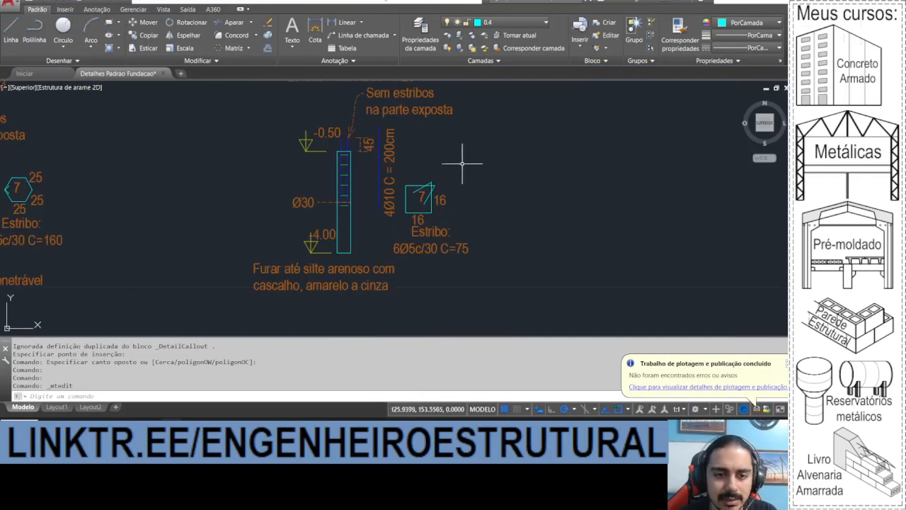
double_click(363, 145)
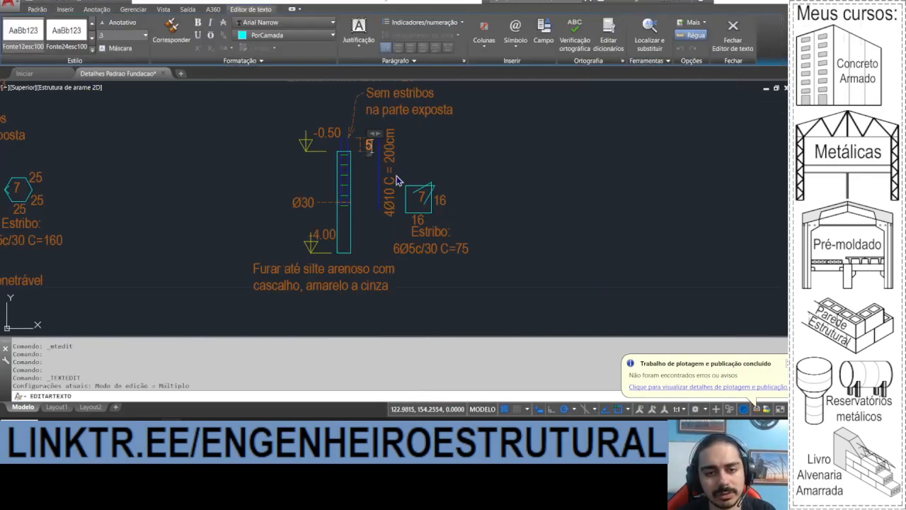
click(453, 135)
drag(419, 149, 434, 175)
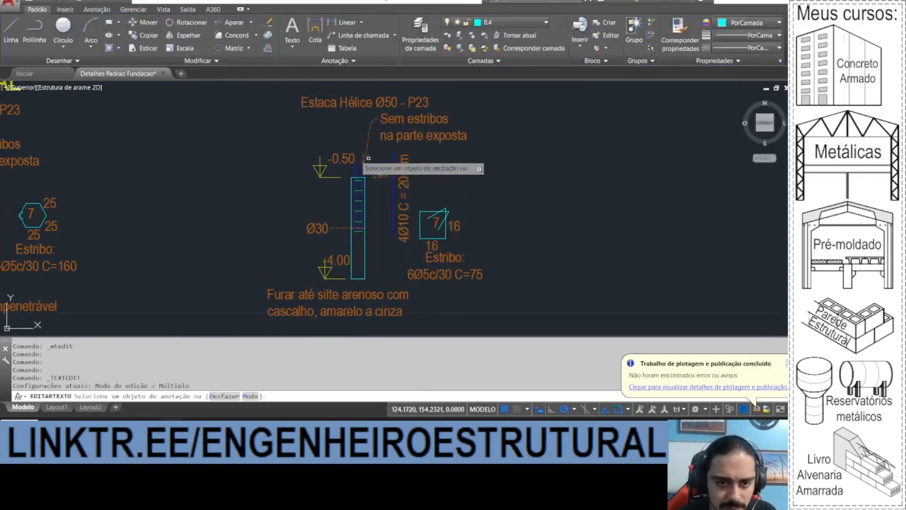
drag(306, 150, 377, 155)
drag(177, 168, 305, 143)
drag(437, 161, 166, 159)
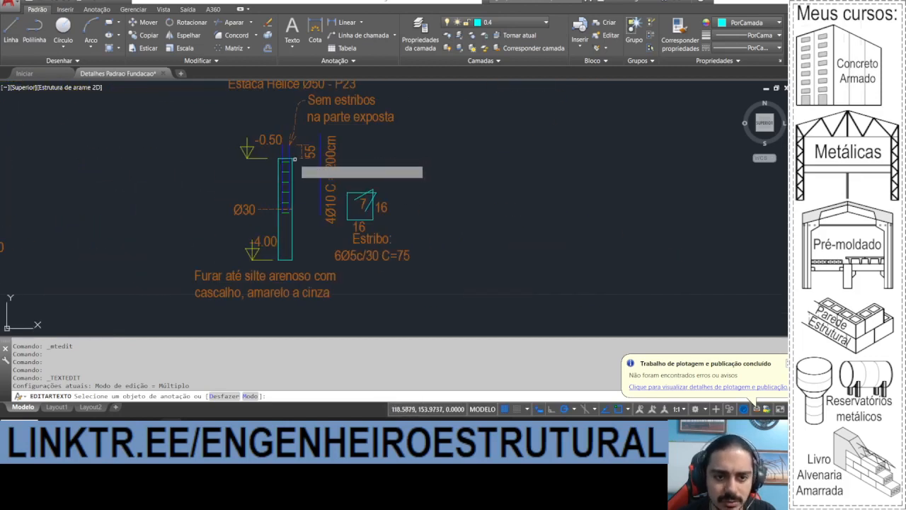
- Set the pile head level to -0.60 and shift its text away from the bars, over the level marker
click(272, 142)
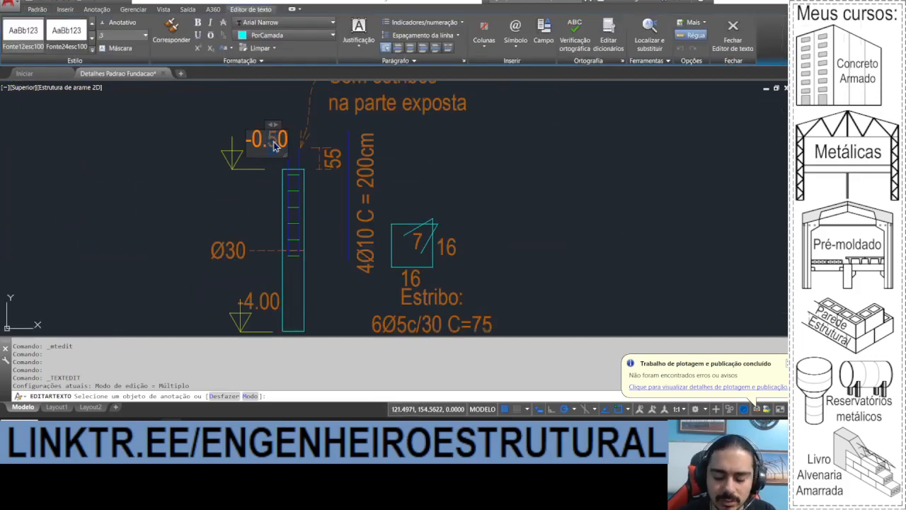
click(215, 118)
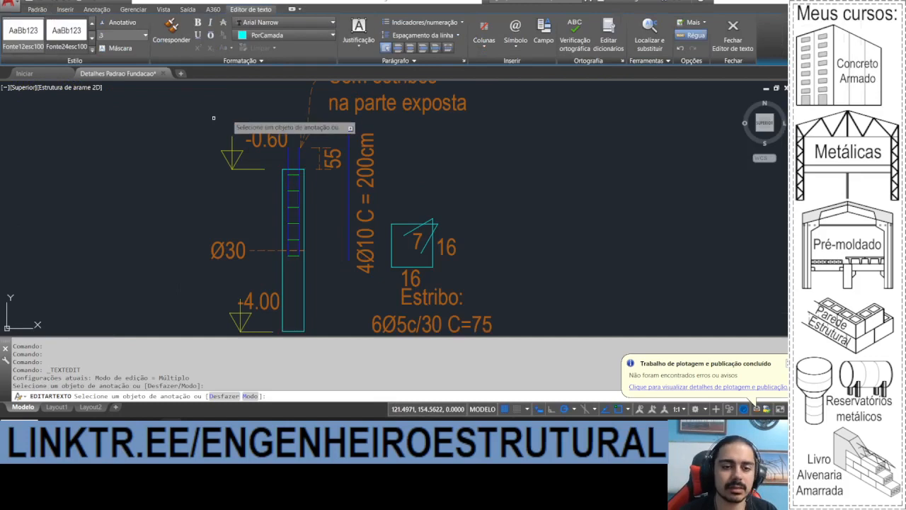
key(Escape)
click(263, 118)
click(245, 138)
key(ctrl+x)
key(ctrl+v)
click(231, 150)
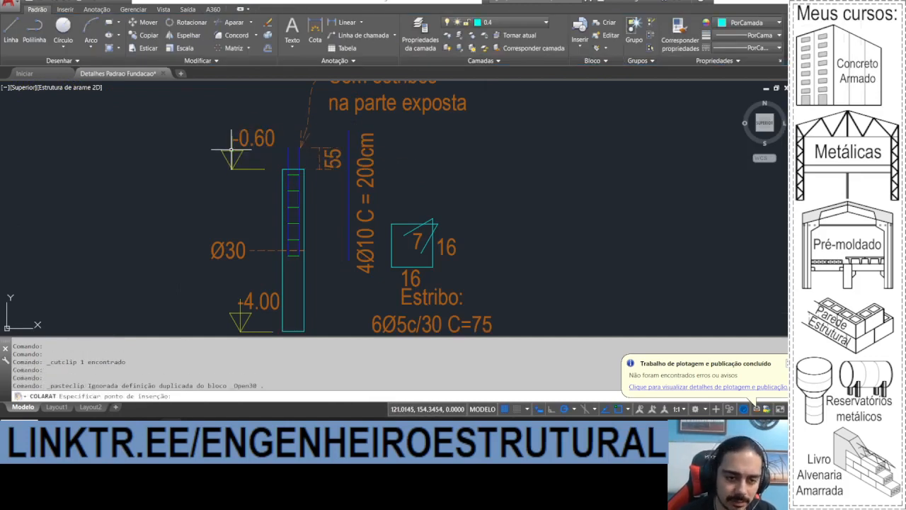
- Change the pile diameter label beside the shaft to Ø50
click(231, 246)
double_click(231, 246)
click(230, 255)
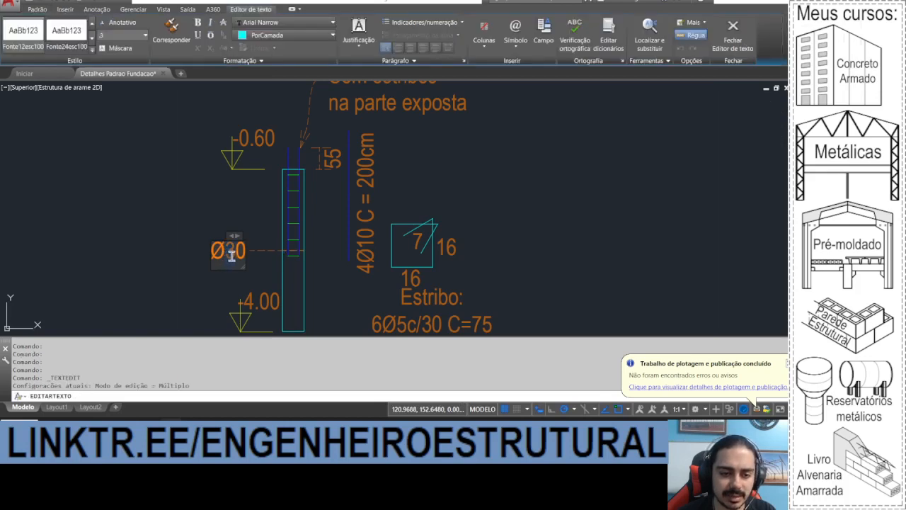
key(BackSpace)
text(5)
scroll(264, 184, down, 4)
click(253, 235)
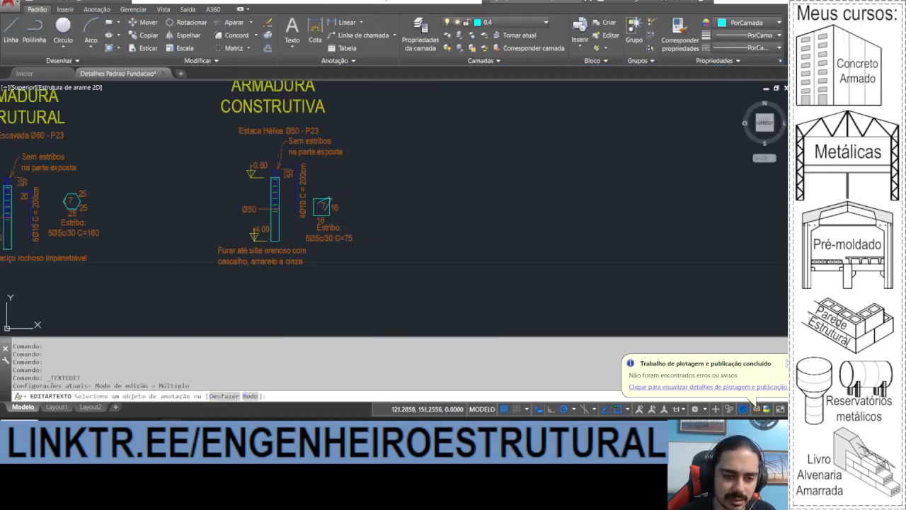
- Set the pile base level text to -14.00
scroll(255, 234, up, 5)
click(261, 238)
key(Escape)
key(Escape)
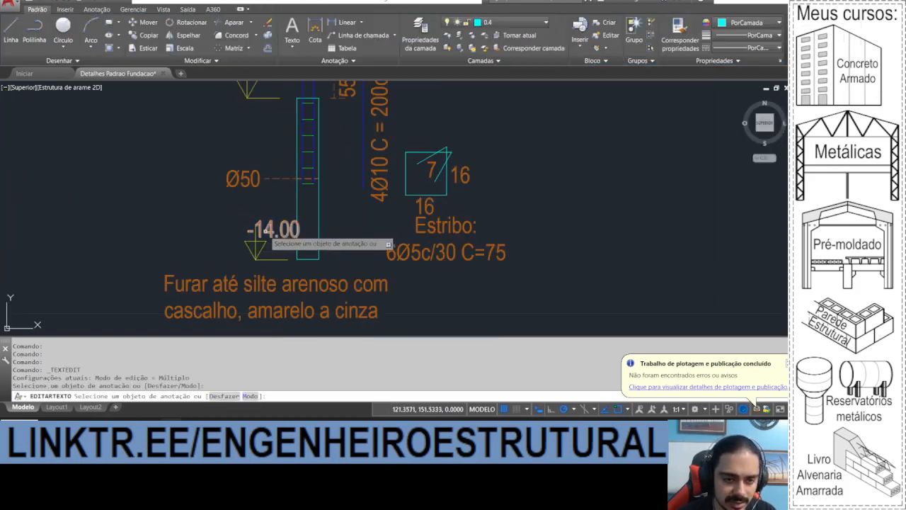
- Shift the -14.00 level text clear of the pile shaft, over its level marker
click(276, 254)
click(251, 230)
click(149, 24)
click(263, 229)
click(251, 228)
click(253, 221)
click(246, 233)
key(ctrl+x)
key(ctrl+v)
click(242, 237)
scroll(213, 221, down, 2)
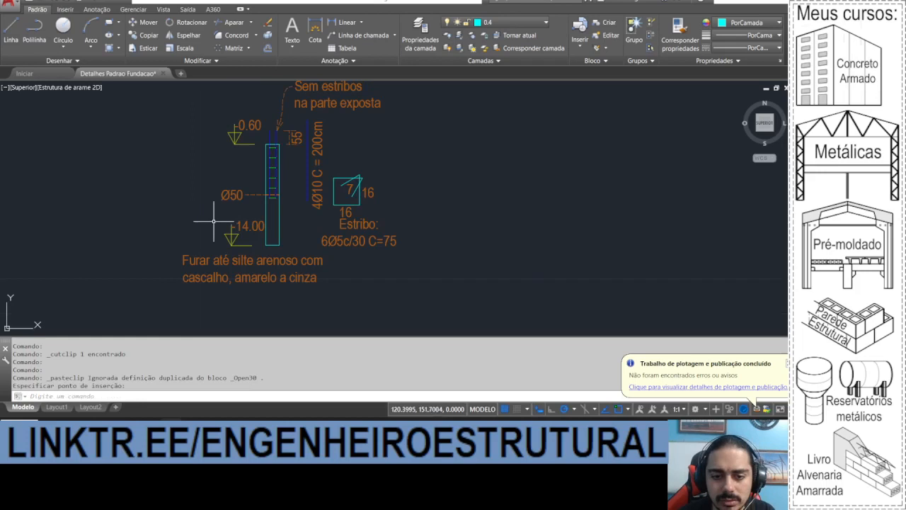
- Change the bar diameter in the longitudinal reinforcement label to 4Ø16
drag(246, 163, 255, 194)
drag(440, 186, 441, 196)
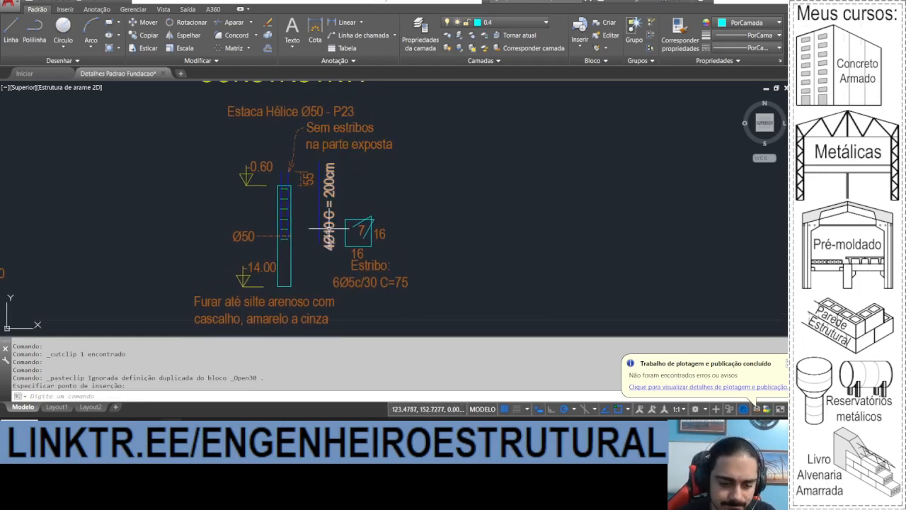
double_click(327, 190)
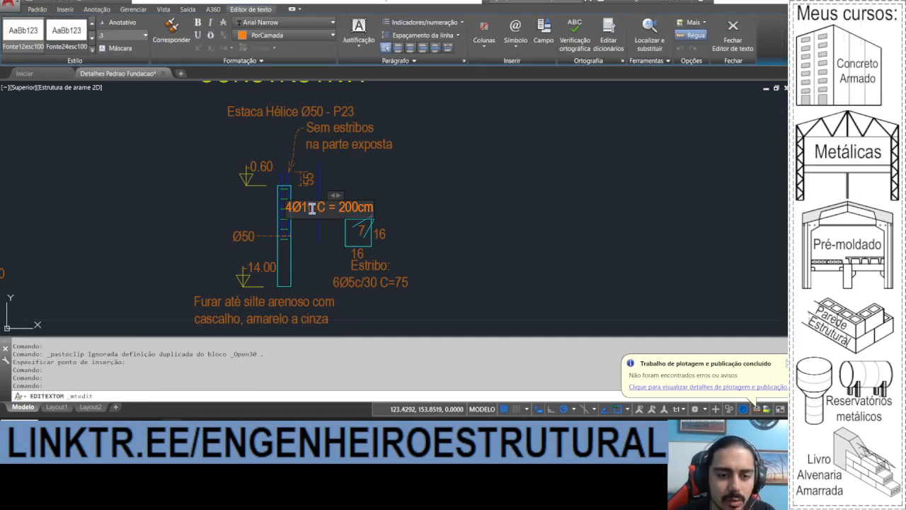
text(6)
click(354, 318)
- Open the foundation standard and check Tabela 4 for the minimum reinforcement length of continuous flight auger piles
click(307, 428)
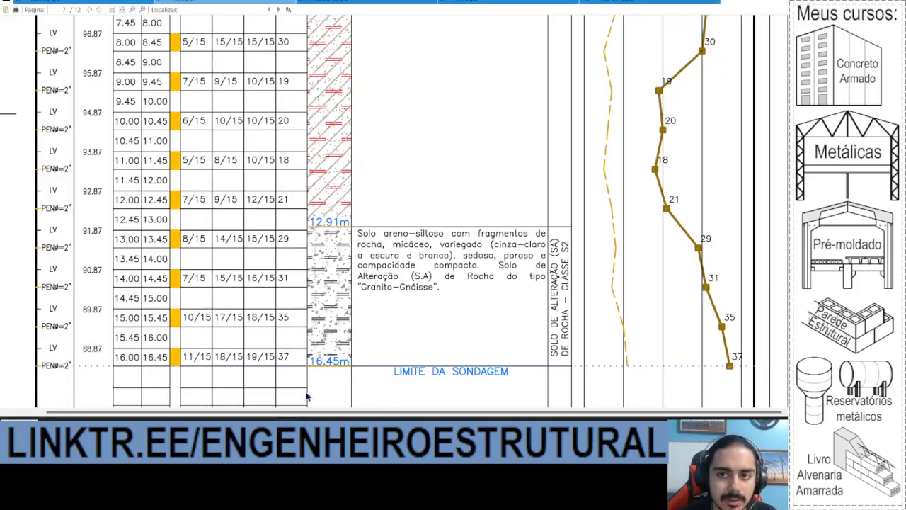
click(618, 5)
scroll(196, 161, down, 3)
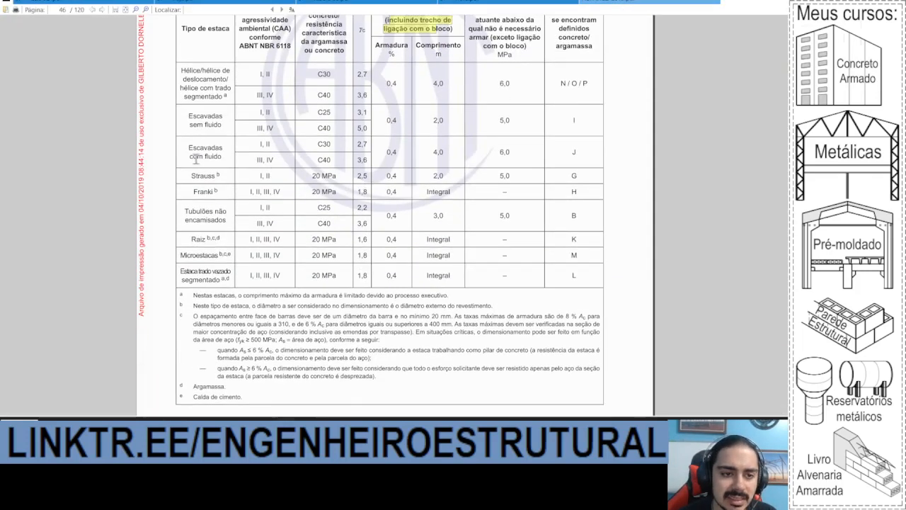
drag(182, 71, 200, 70)
scroll(321, 177, up, 2)
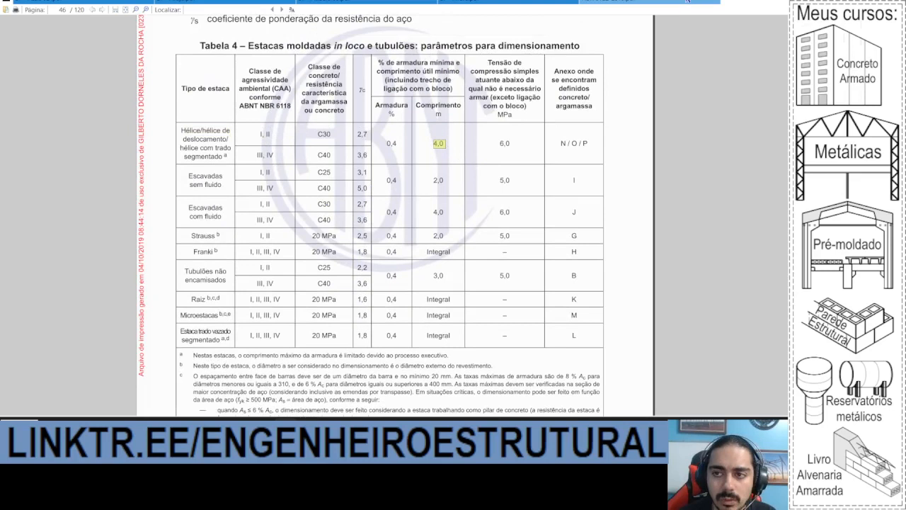
- Return to the AutoCAD detail and set the length in the longitudinal bar label to 400cm
click(737, 2)
scroll(425, 212, up, 2)
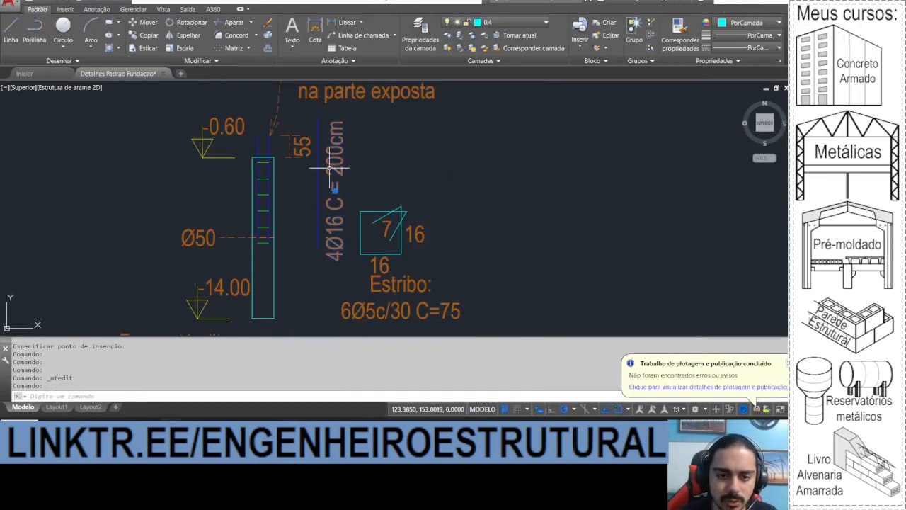
double_click(345, 198)
drag(351, 191, 360, 192)
text(4)
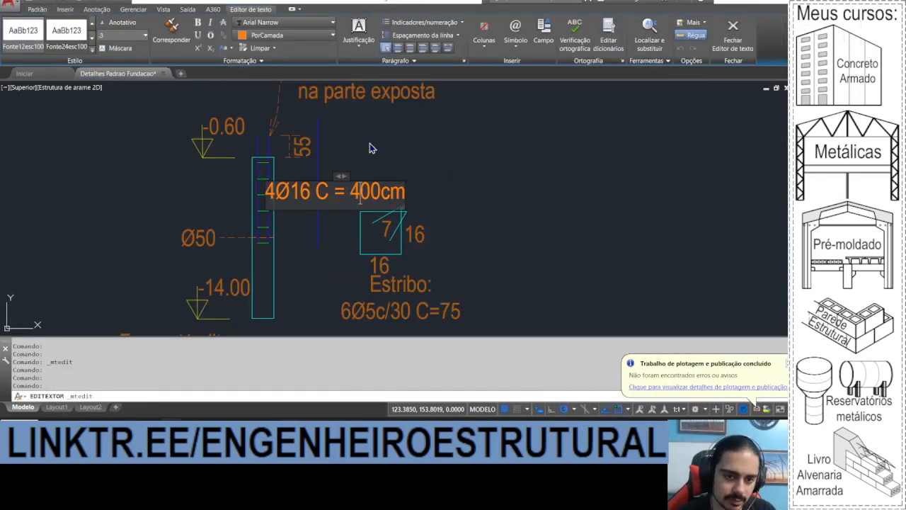
click(363, 170)
scroll(364, 149, down, 4)
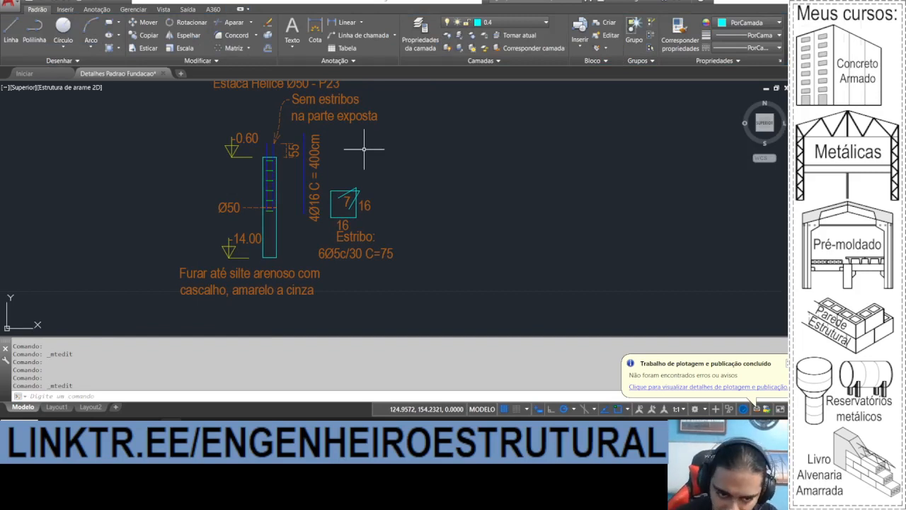
- Draw a circle with a 0.25 radius in the empty space beside the pile detail as the pile section
drag(379, 225, 315, 237)
drag(330, 160, 245, 173)
click(61, 29)
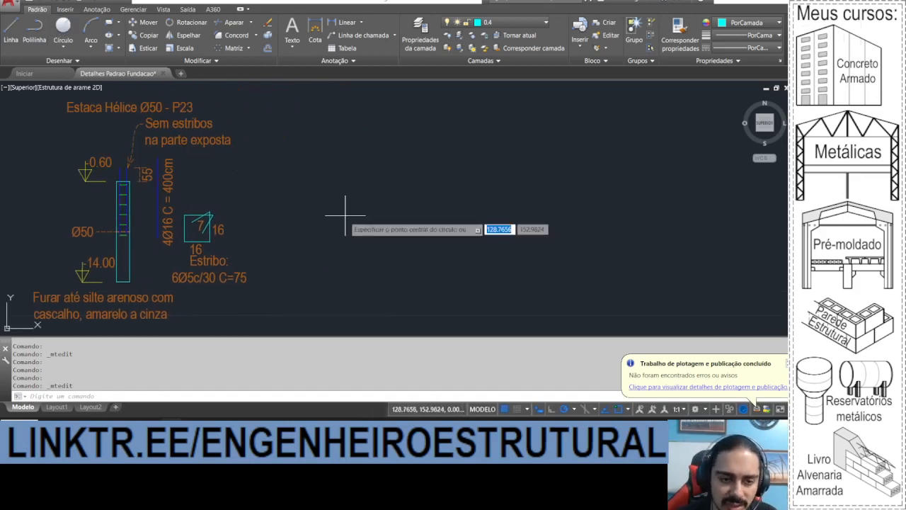
click(345, 220)
text(.25)
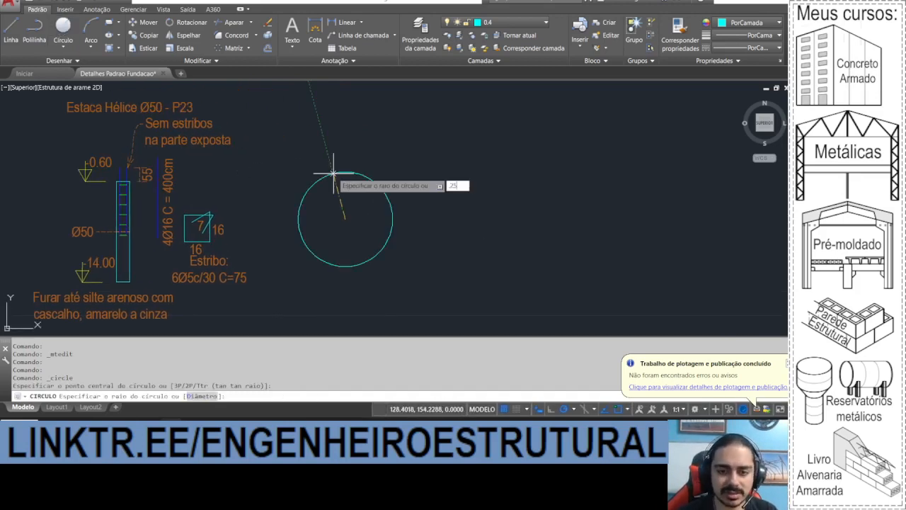
key(Return)
scroll(327, 232, up, 8)
- Draw a closed square of four lines connecting the quadrant points of the pile section circle
drag(390, 156, 304, 197)
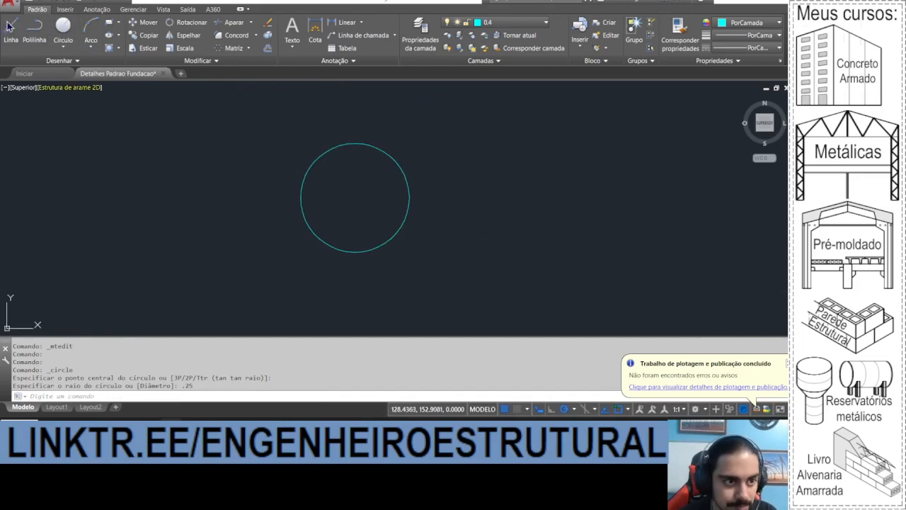
click(10, 29)
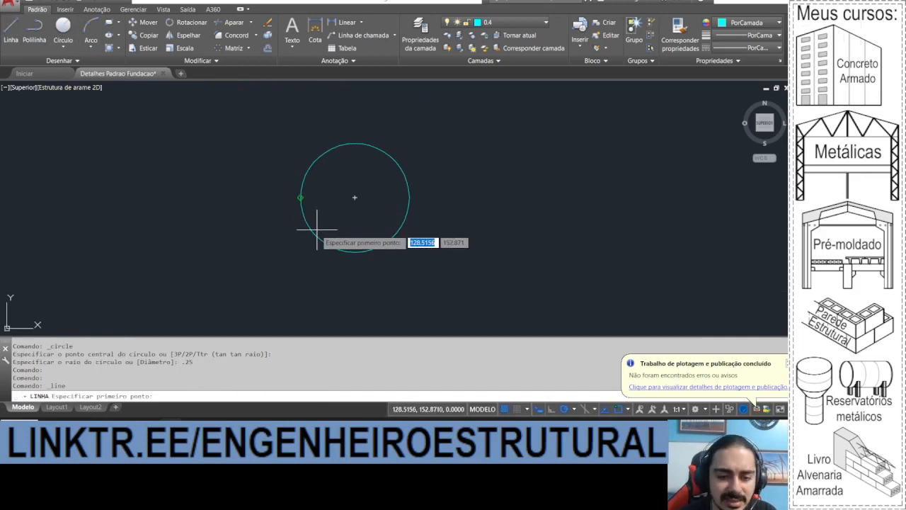
click(301, 197)
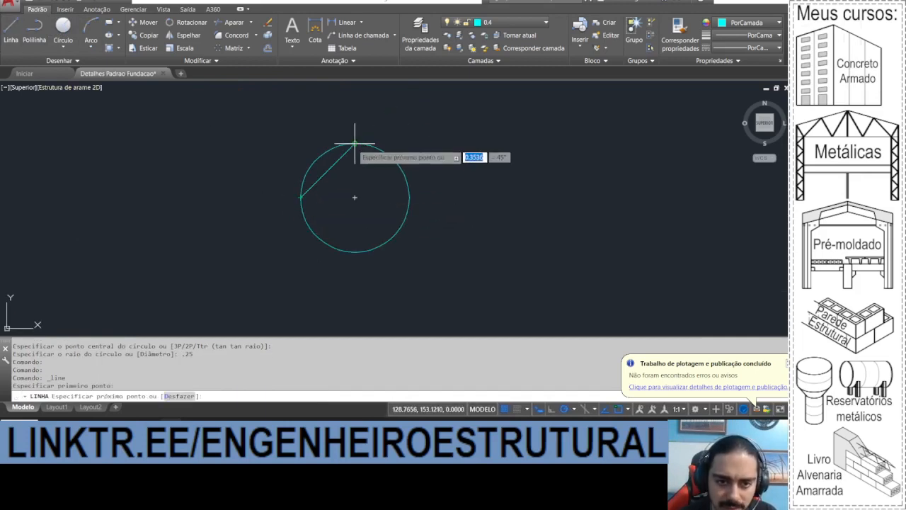
click(355, 144)
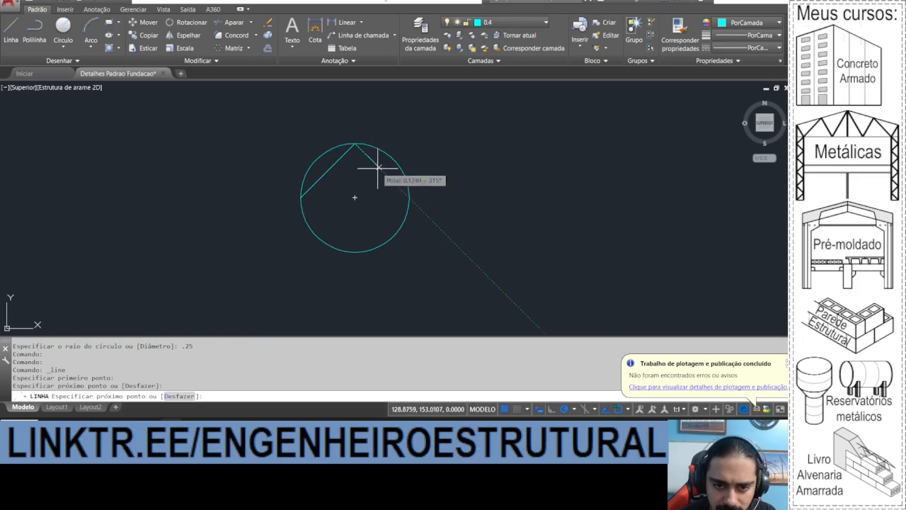
click(409, 197)
click(355, 251)
click(300, 198)
key(Escape)
- Join the four lines inside the circle into a single polyline
click(314, 184)
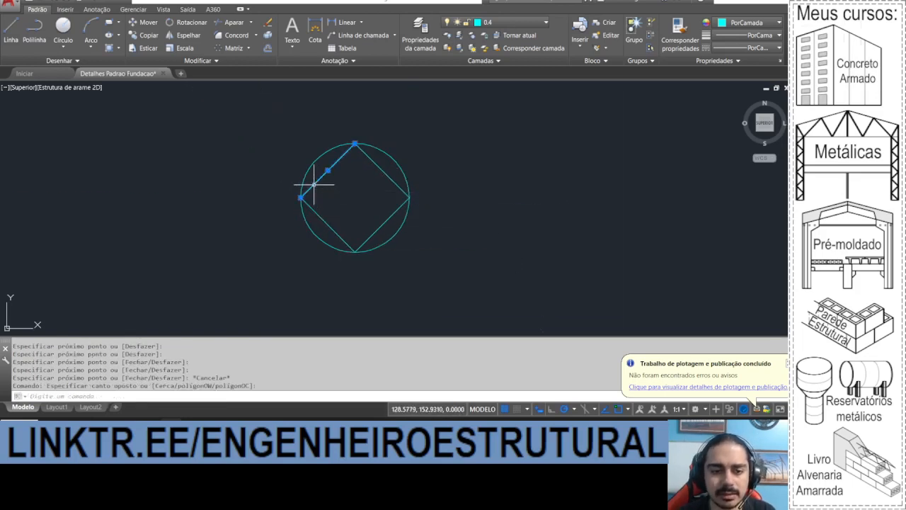
click(420, 280)
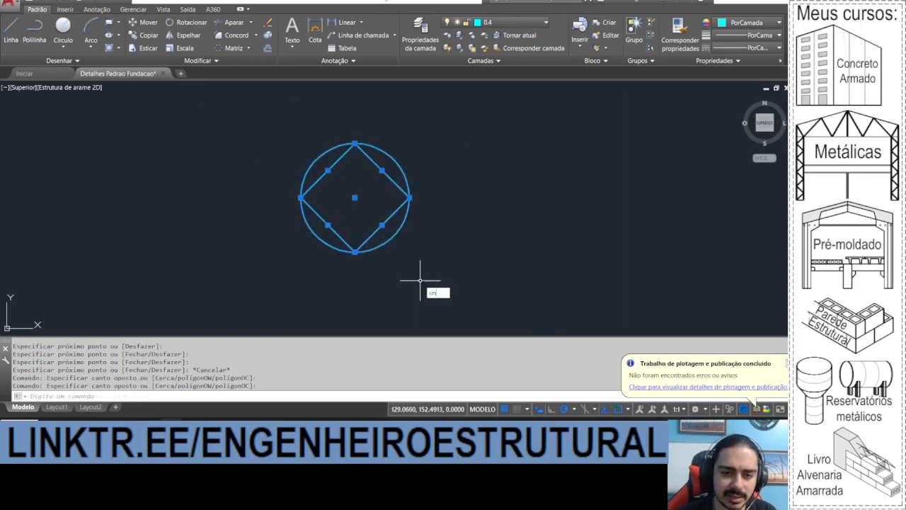
text(un)
key(Return)
- Try offsetting the inscribed square inward by 0.05
text(deslocam)
key(Return)
text(0.05)
key(Return)
click(384, 223)
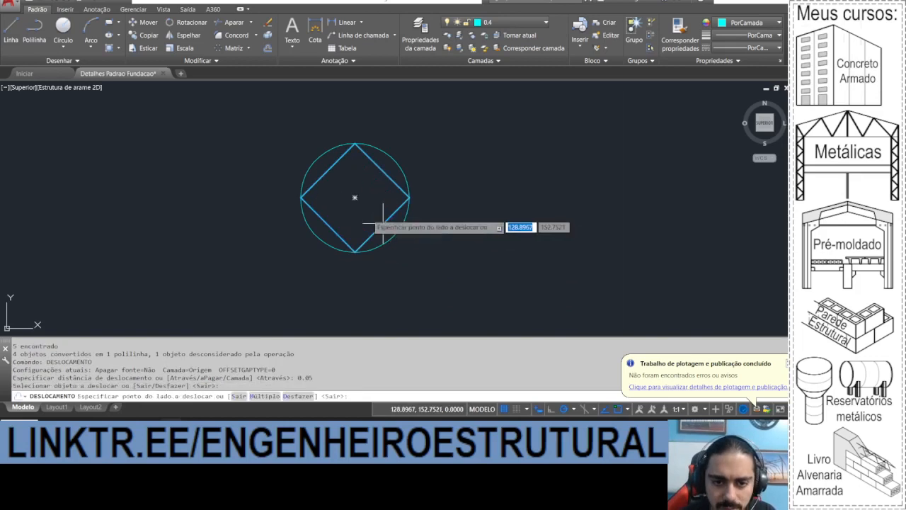
click(382, 225)
key(Escape)
- Erase the 0.05 offset copy of the square inside the circle
scroll(393, 204, up, 4)
click(345, 22)
click(429, 183)
key(Escape)
click(376, 172)
click(342, 180)
click(338, 181)
key(Delete)
- Offset the inscribed square inward by 0.035 and erase the original square that touches the circle
scroll(347, 180, down, 2)
text(es)
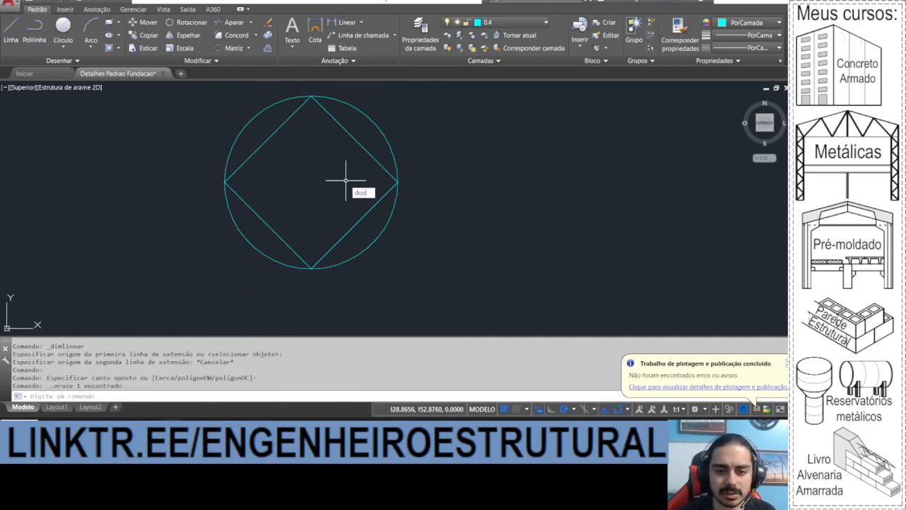
text(locamento)
key(Return)
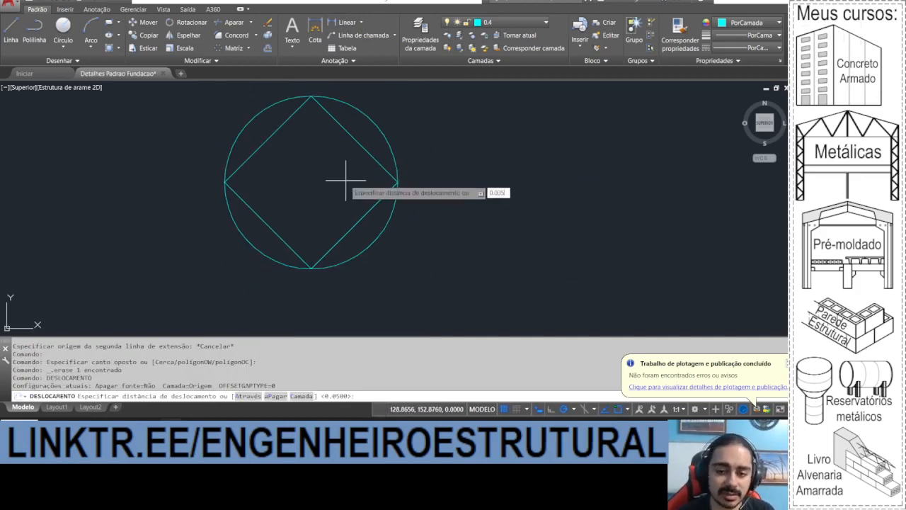
text(0.035)
key(Return)
click(357, 144)
click(351, 142)
key(Escape)
click(354, 133)
key(Delete)
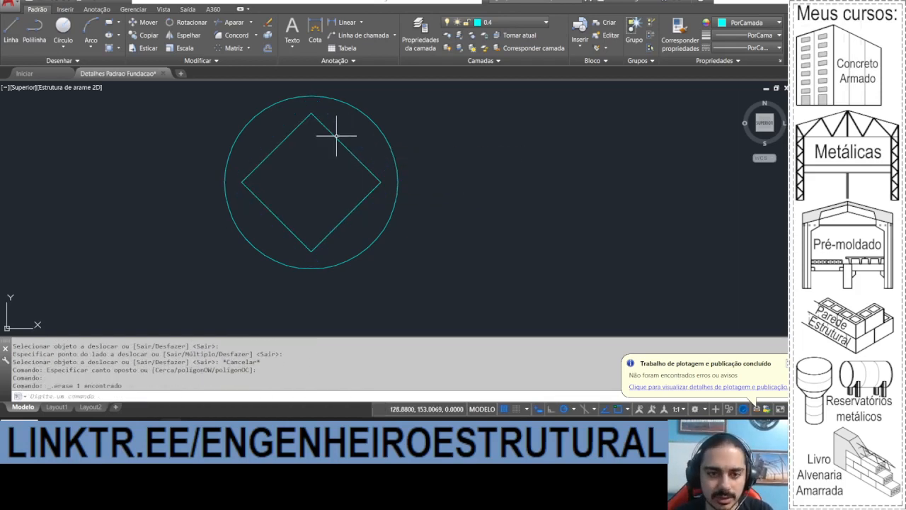
- Check the gap between the circle and the inner square's corner with a temporary line
click(7, 9)
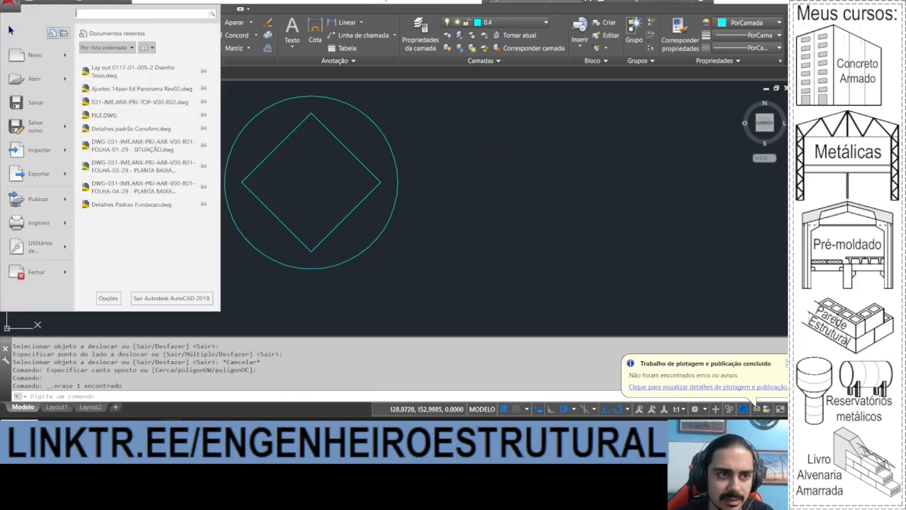
click(7, 9)
click(10, 29)
click(396, 181)
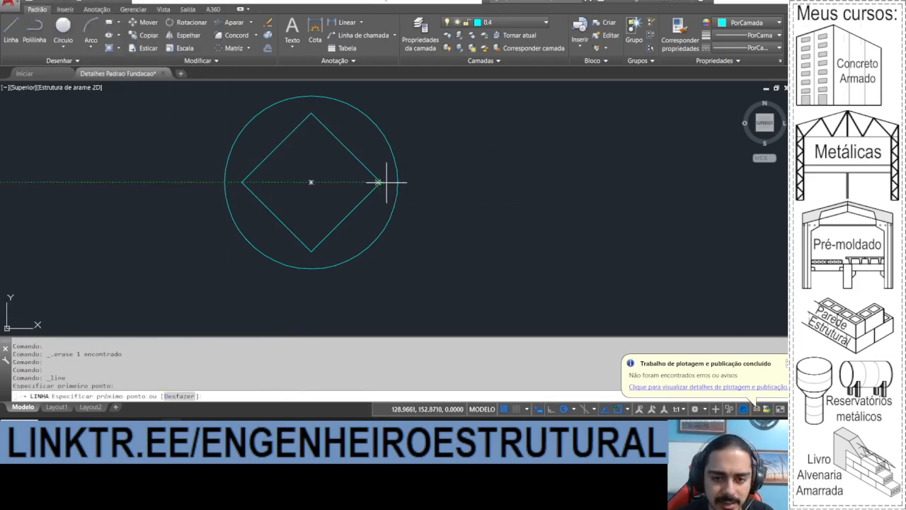
key(Escape)
- Measure the side length of the inner square with a temporary dimension
scroll(338, 167, down, 2)
click(316, 30)
scroll(340, 133, up, 2)
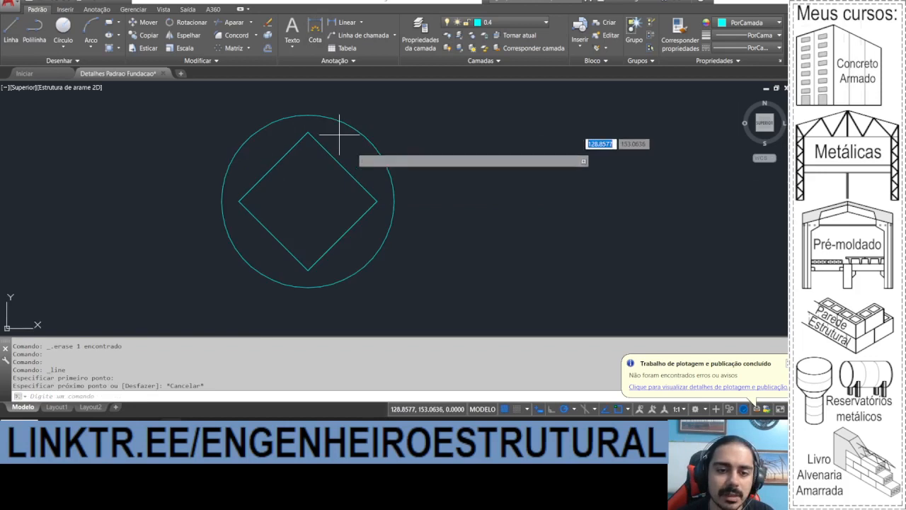
key(Return)
click(354, 178)
scroll(360, 151, down, 3)
scroll(381, 141, down, 4)
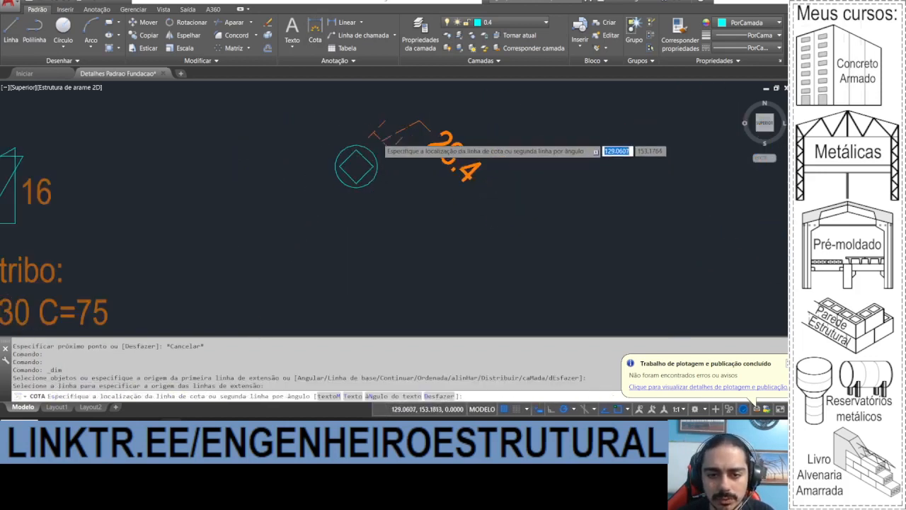
key(Escape)
- Set both side dimension labels of the square stirrup in the pile detail to 29
drag(247, 182, 395, 178)
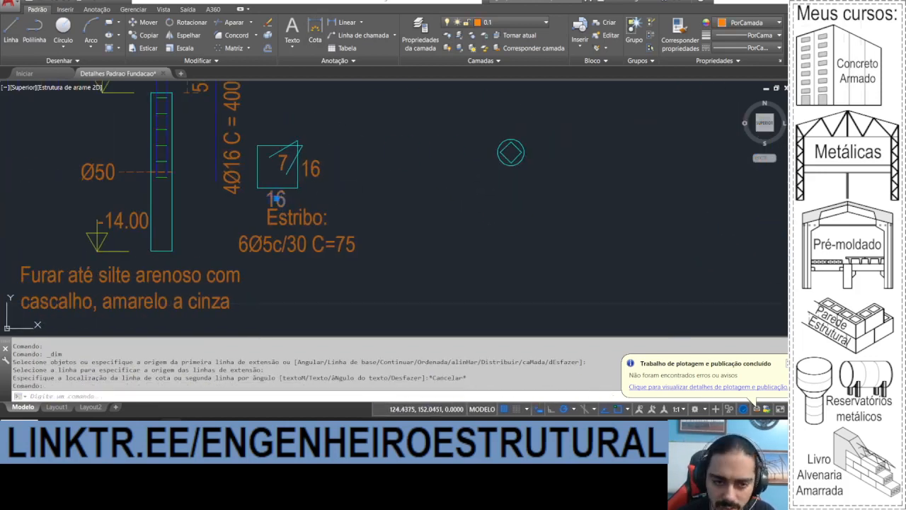
double_click(280, 199)
text(29)
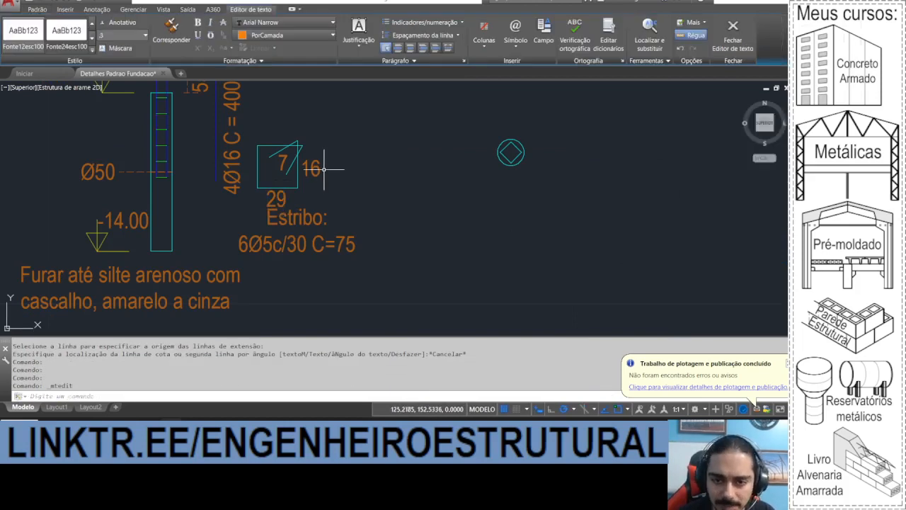
click(323, 177)
double_click(311, 168)
text(29)
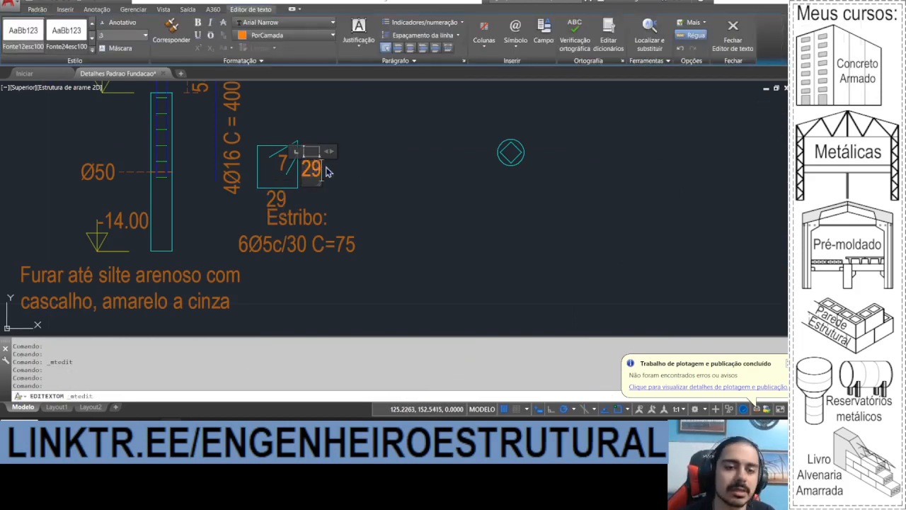
click(337, 165)
- Set the stirrup length in the stirrup label to C=130
mouse_move(362, 169)
mouse_down()
mouse_move(376, 146)
mouse_move(406, 146)
mouse_up()
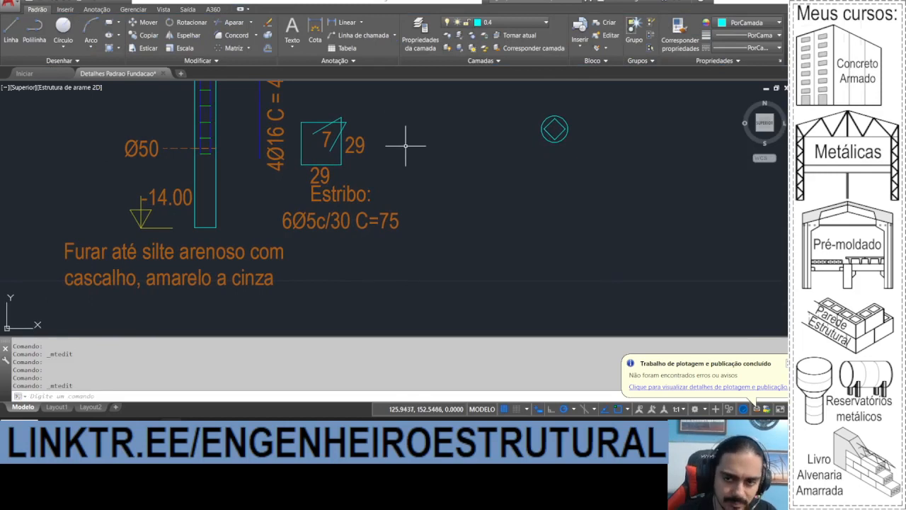
scroll(365, 167, up, 2)
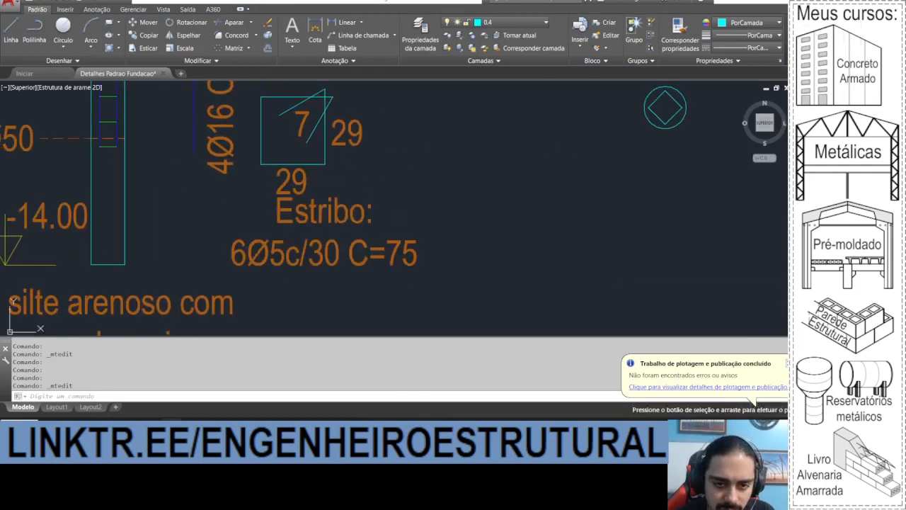
scroll(336, 149, down, 2)
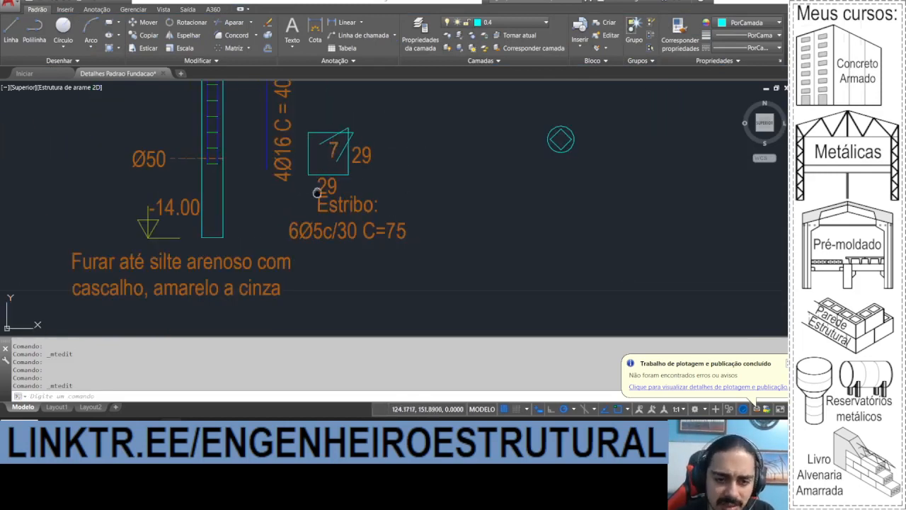
drag(318, 192, 309, 221)
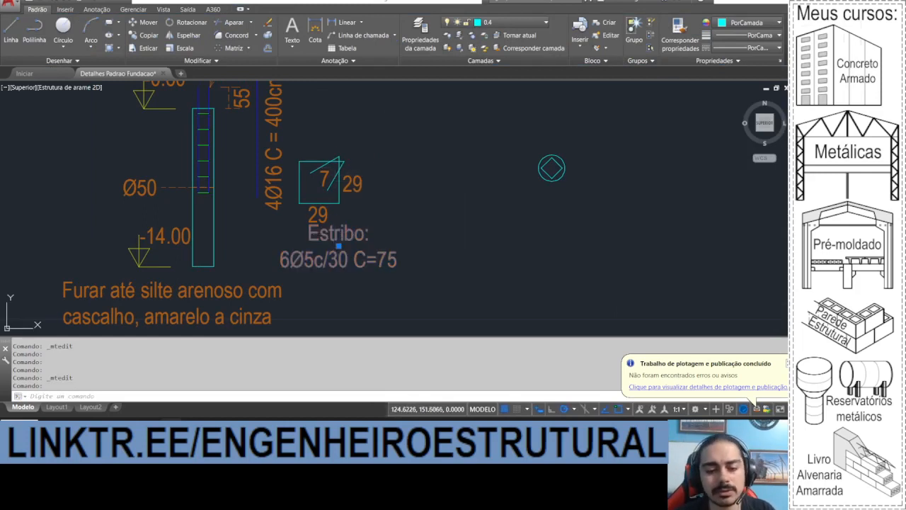
double_click(375, 262)
text(130)
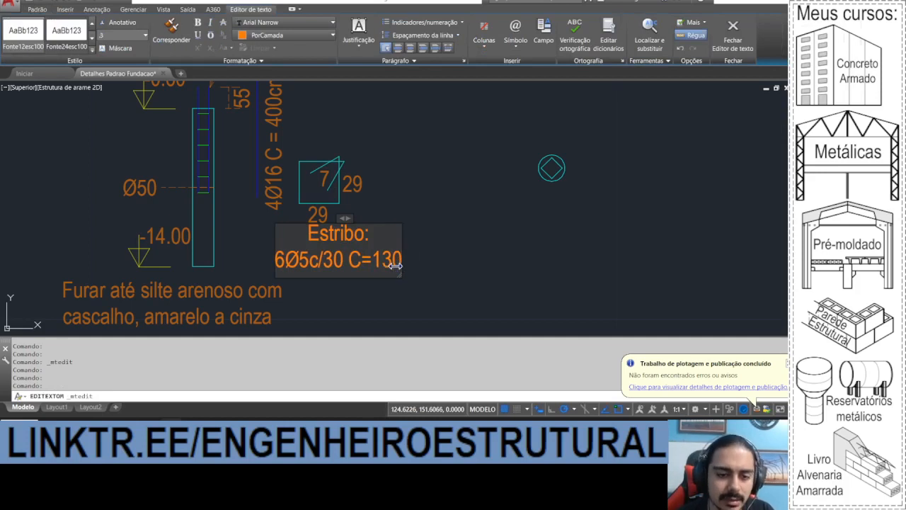
scroll(395, 266, down, 3)
click(435, 230)
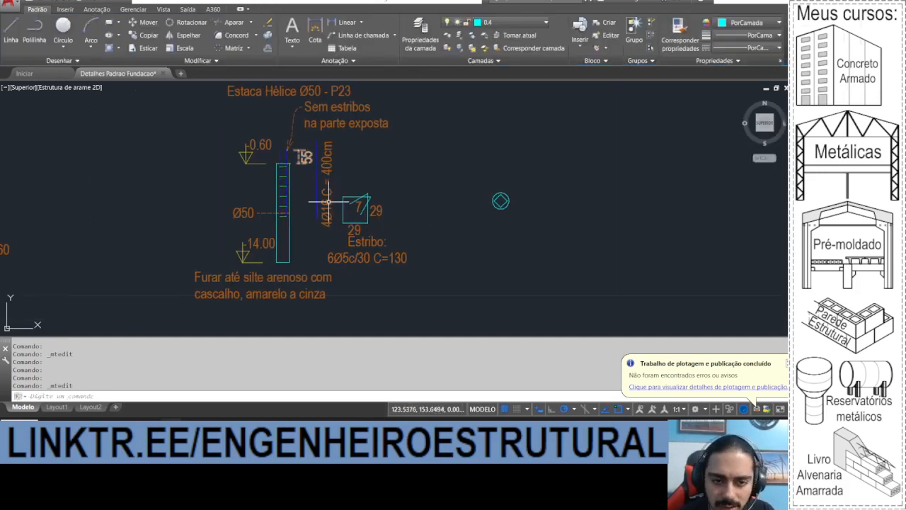
- Set the number of stirrups in the stirrup label to 12 so it reads 12Ø5c/30 C=130
scroll(307, 156, up, 2)
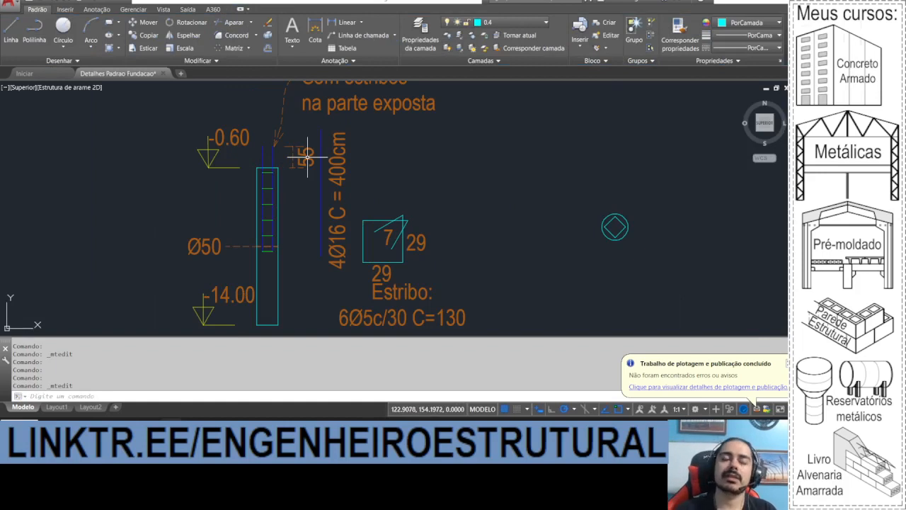
scroll(307, 155, down, 2)
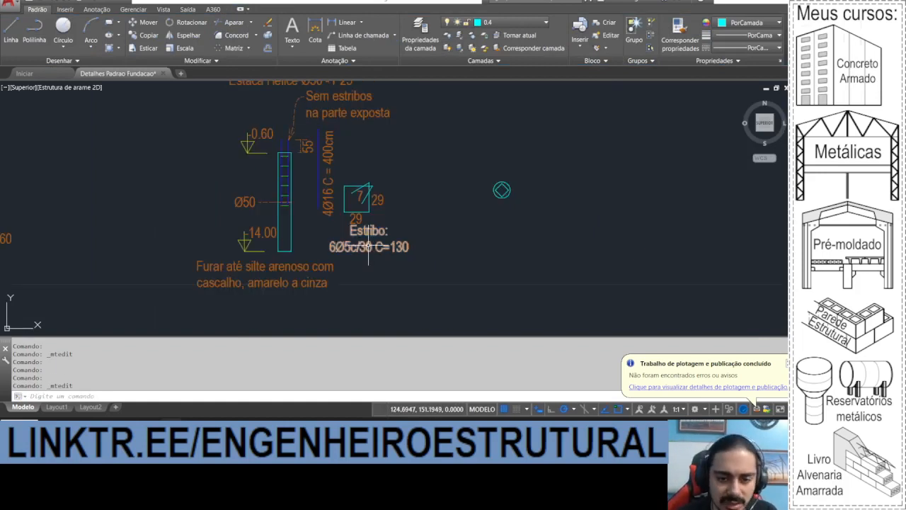
scroll(334, 249, up, 1)
double_click(336, 248)
text(12)
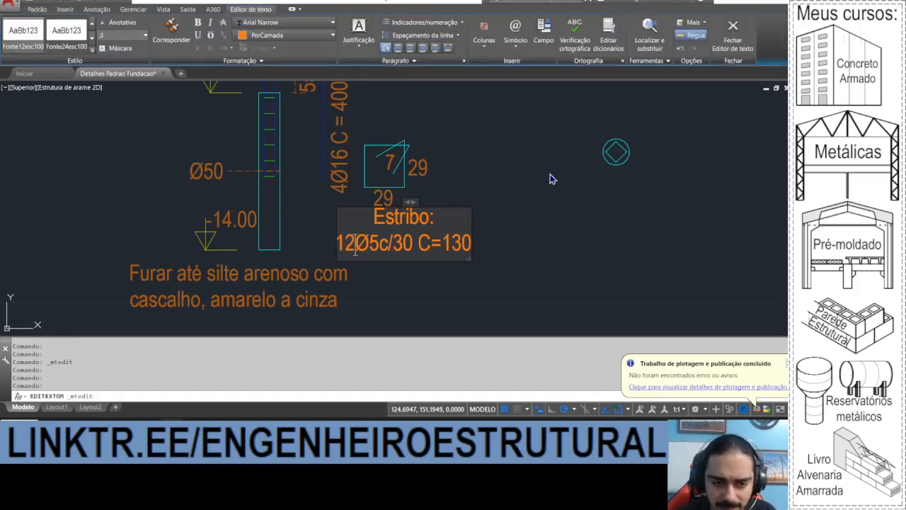
click(524, 181)
- Open the drilling note below the pile detail for text editing
scroll(370, 230, down, 2)
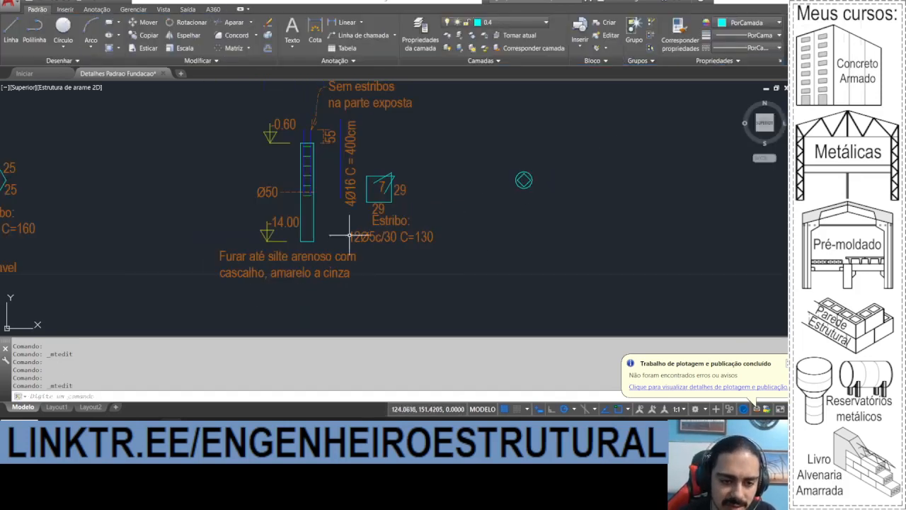
click(249, 259)
click(248, 259)
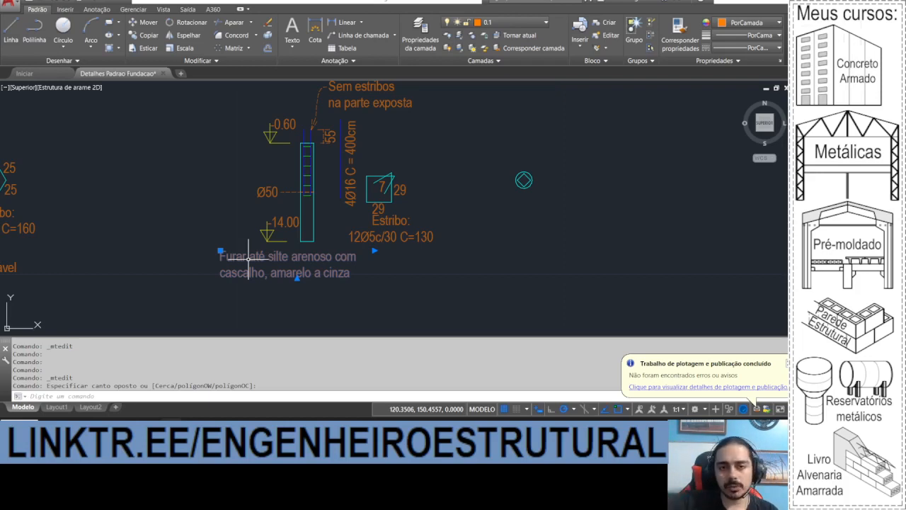
scroll(283, 241, down, 3)
scroll(307, 234, up, 3)
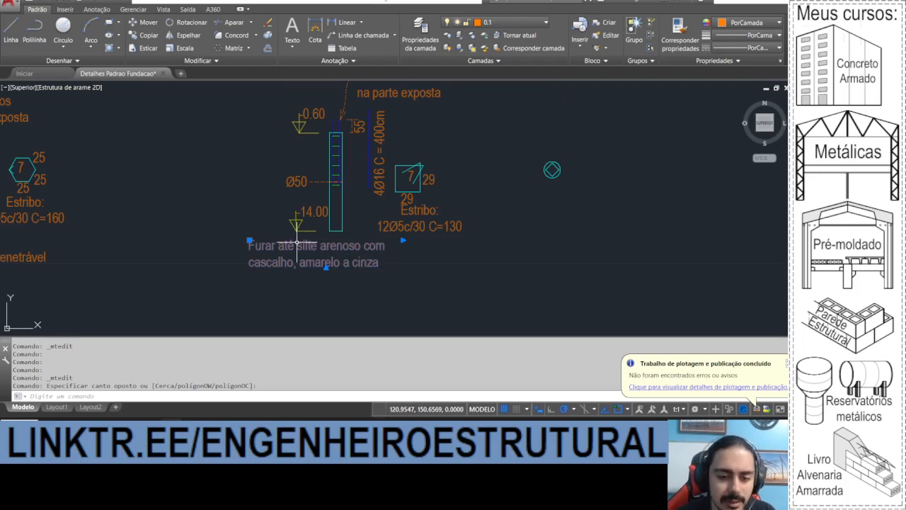
double_click(297, 242)
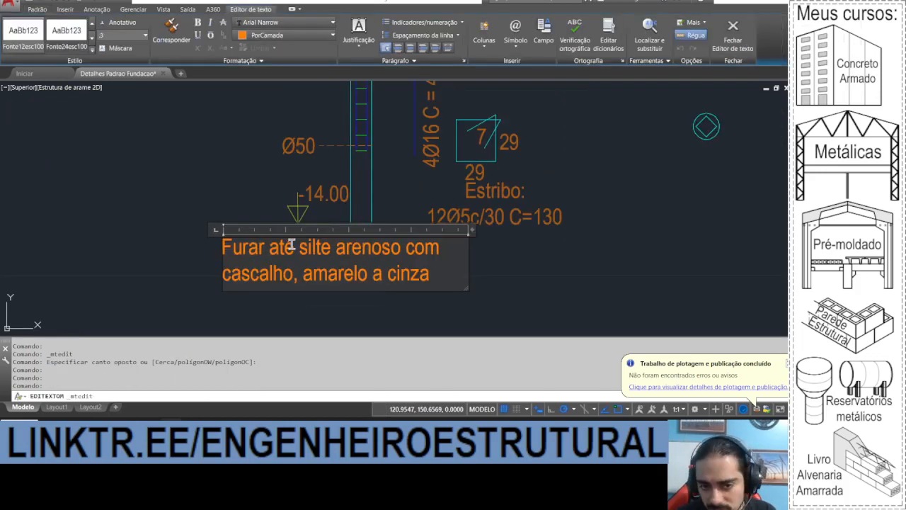
- Switch to the soil boring report, examine the soil description at the pile tip depth, and return to the open AutoCAD note
click(306, 427)
click(306, 426)
click(284, 427)
click(285, 427)
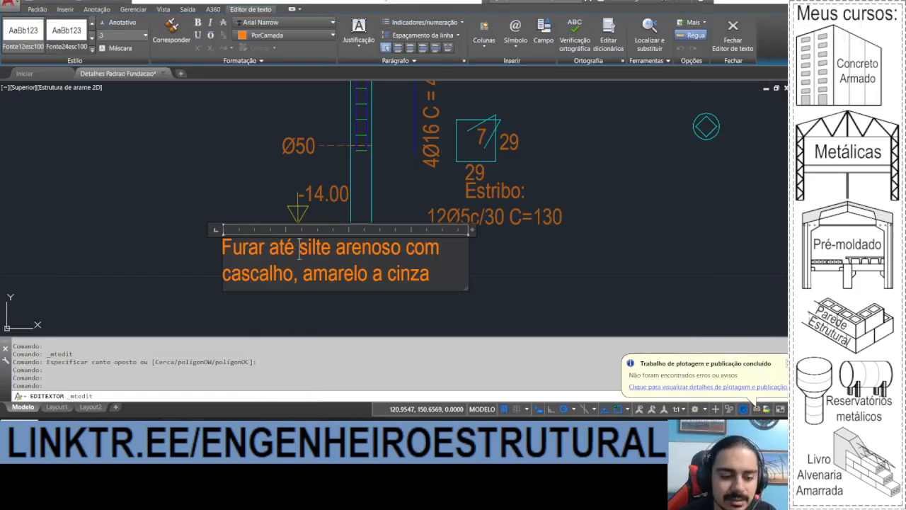
mouse_move(193, 427)
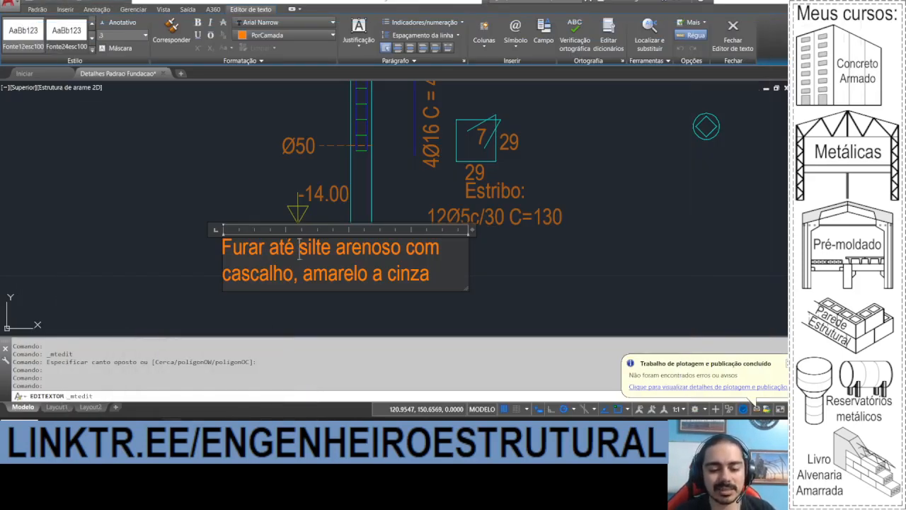
click(226, 427)
click(211, 2)
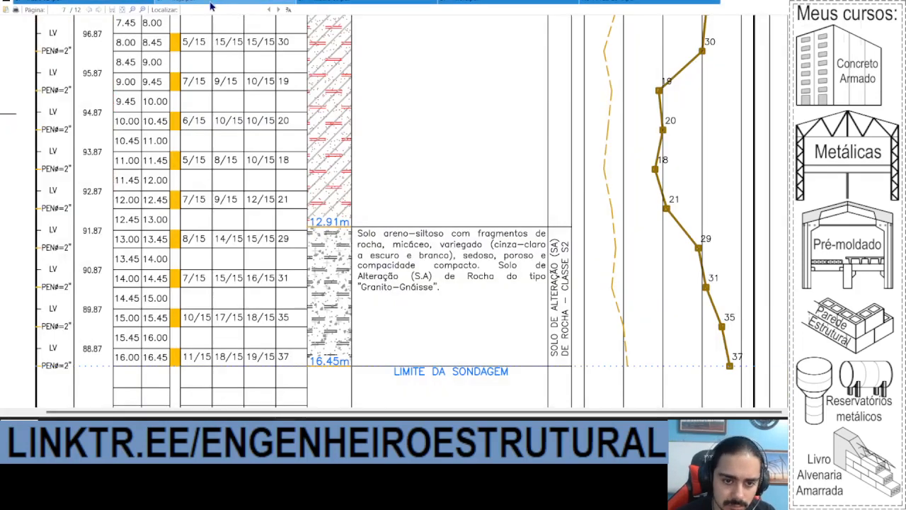
scroll(315, 145, down, 1)
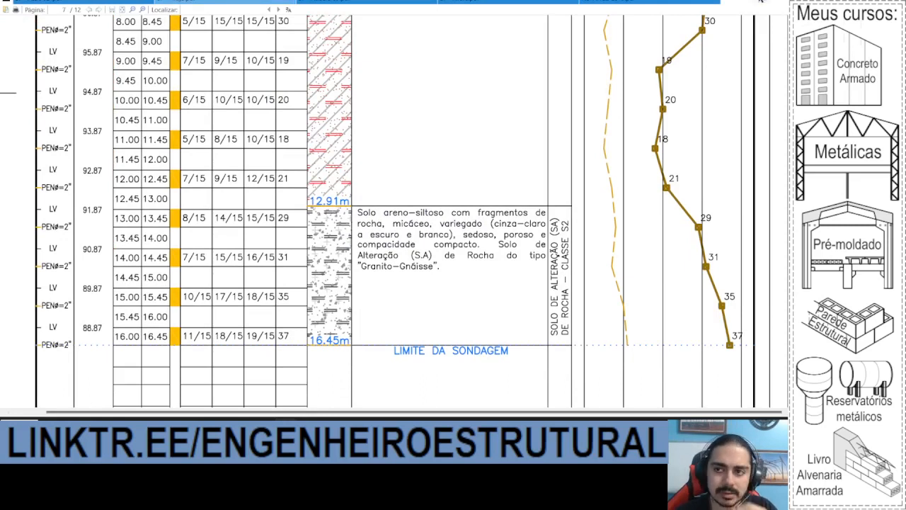
click(735, 2)
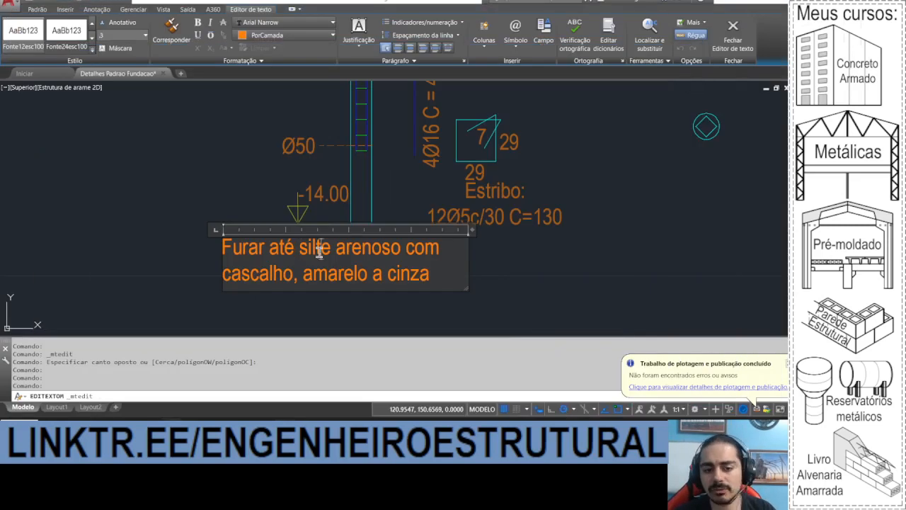
- Close the drilling note below the Ø50 pile without changes and erase it
click(117, 197)
click(234, 244)
key(Delete)
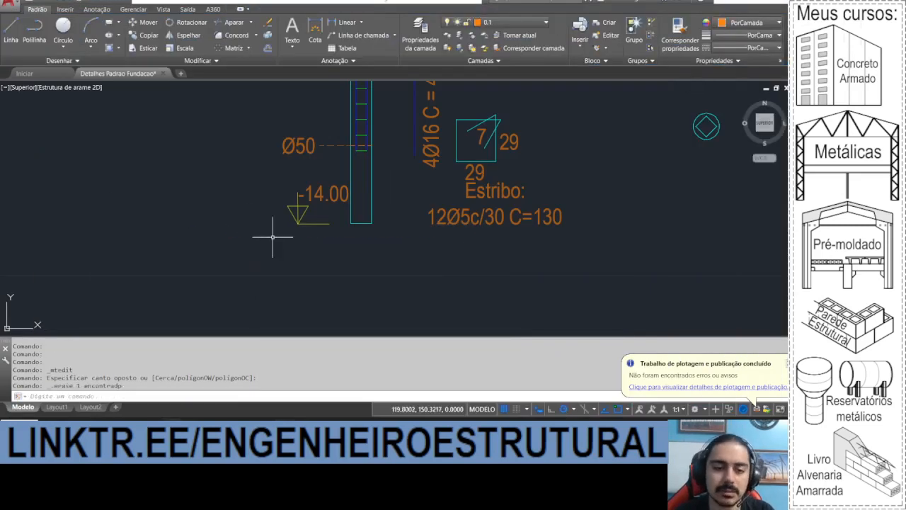
- Change the pile tip level text of the Ø50 pile to -15.00
scroll(323, 252, down, 3)
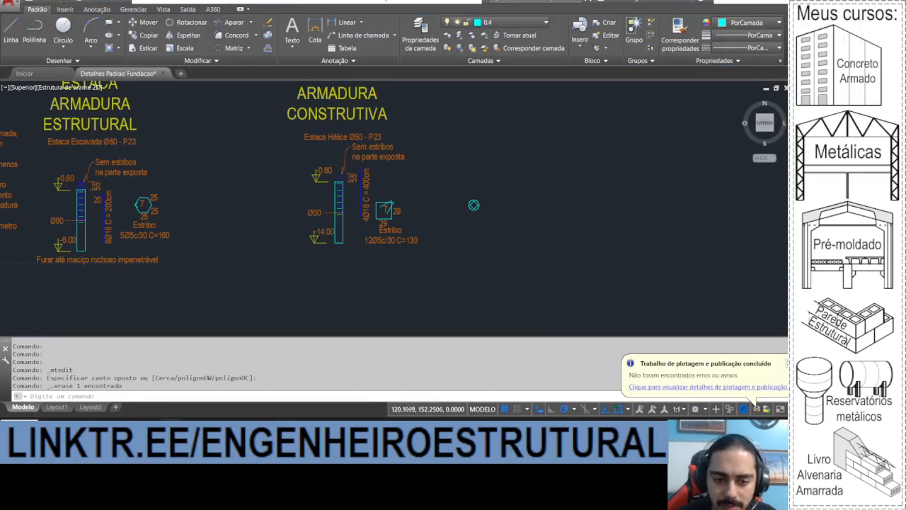
scroll(305, 221, up, 2)
scroll(321, 241, up, 2)
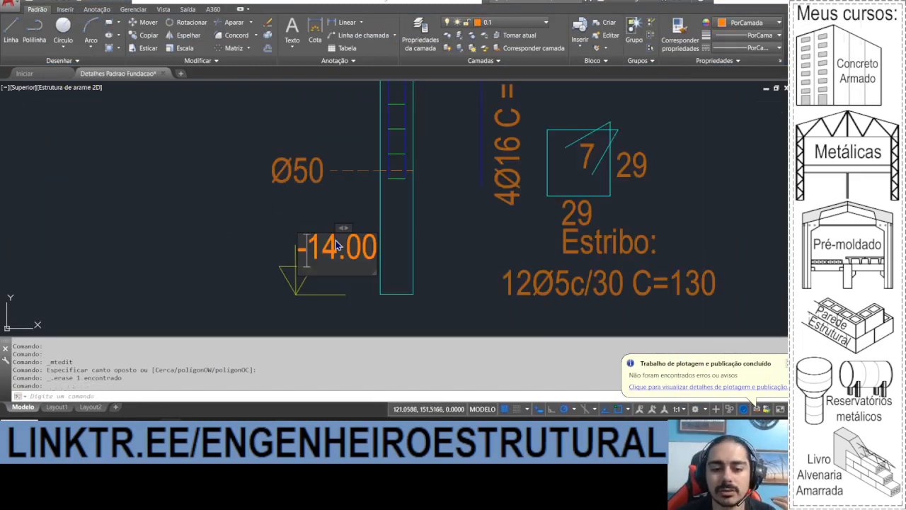
double_click(334, 250)
drag(327, 250, 336, 256)
text(5)
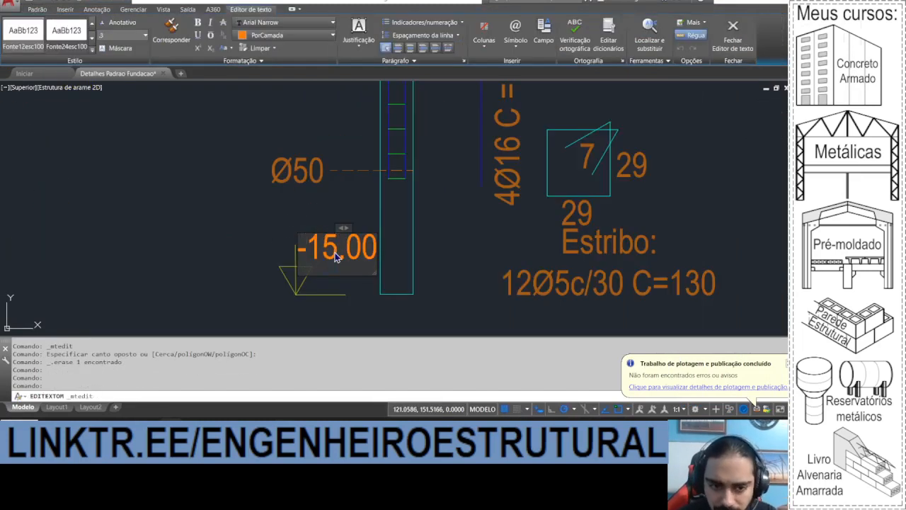
click(304, 209)
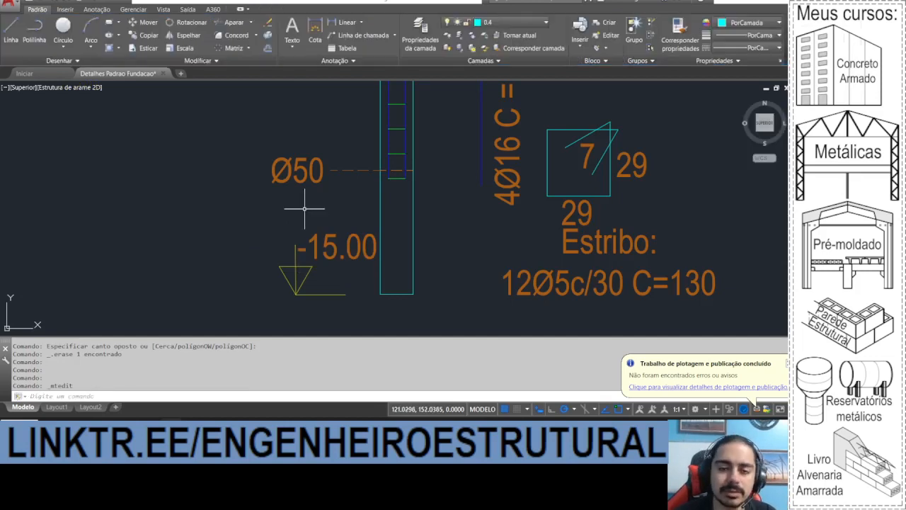
- Erase the leftover circle with the inscribed diamond beside the Ø50 pile's stirrup detail
scroll(304, 208, down, 2)
scroll(450, 213, down, 1)
click(527, 244)
click(666, 165)
key(Delete)
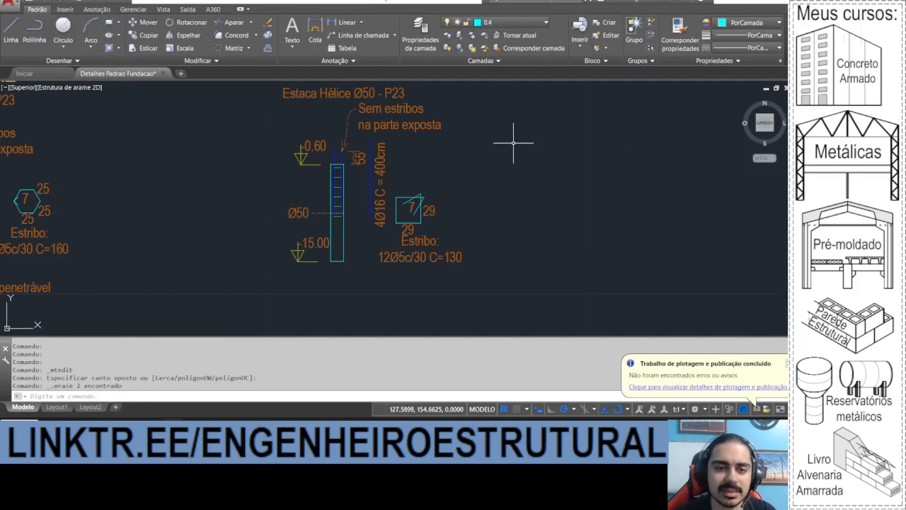
- Copy the "Procedimento - Estaca Hélice" text block from the standard notes and place it beside the P23 Ø50 pile detail
scroll(514, 142, down, 4)
scroll(320, 269, up, 2)
drag(345, 238, 218, 289)
click(63, 229)
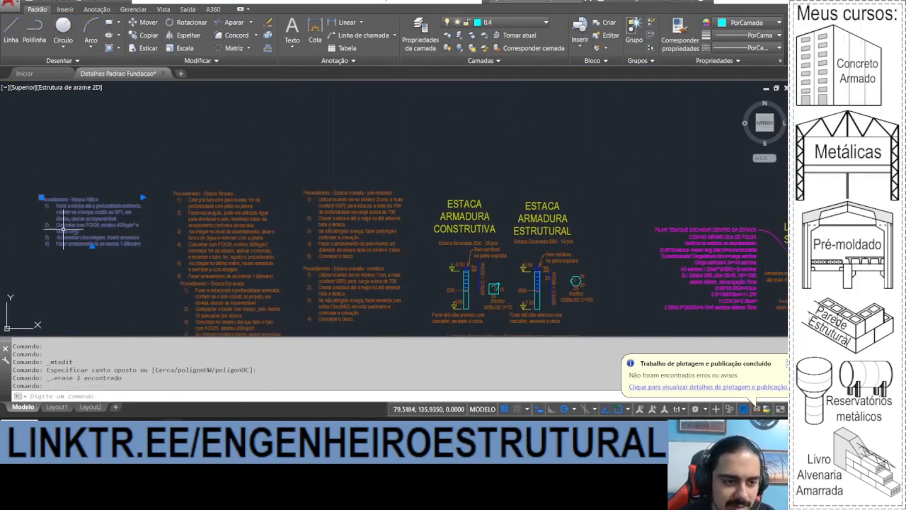
key(ctrl+c)
scroll(63, 229, down, 3)
scroll(338, 223, up, 3)
key(ctrl+v)
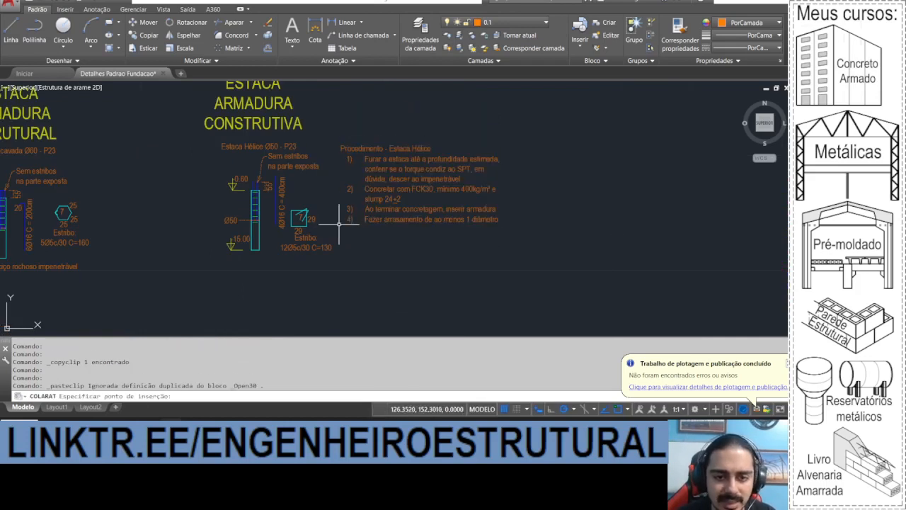
click(339, 224)
scroll(361, 177, up, 2)
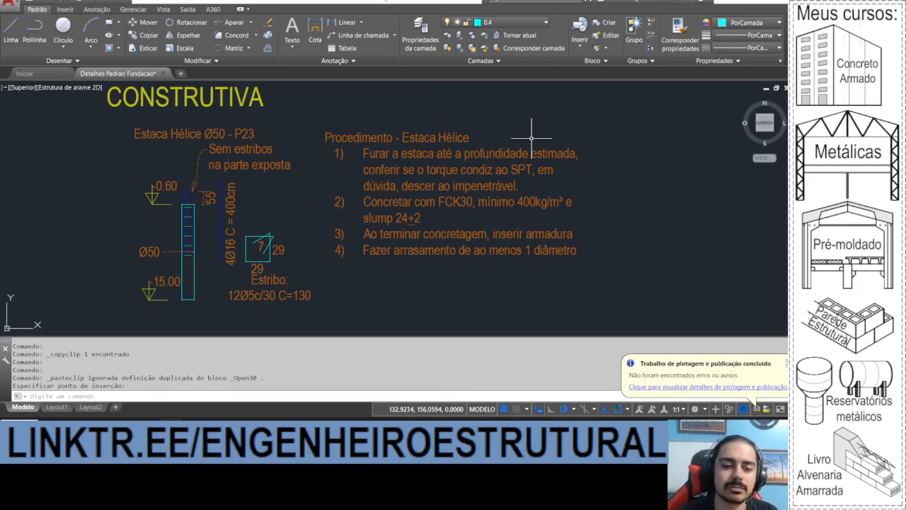
- Copy the "Estaca Hélice Ø50 - P23" title and place the copy just below the pile tip
click(195, 134)
key(ctrl+c)
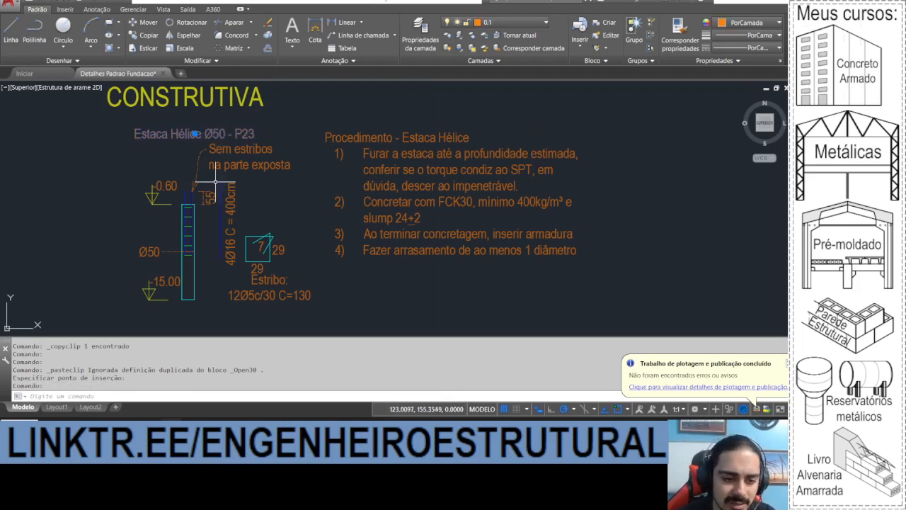
key(ctrl+v)
click(175, 278)
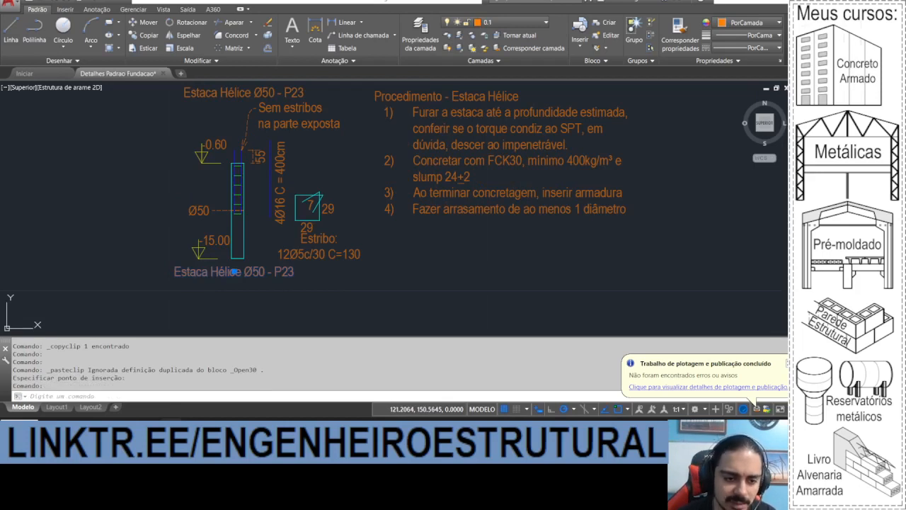
- Replace the copied title's text below the pile with "SPT estimado ponta -> 31 golpes solo arenoso"
double_click(208, 278)
text(SPT estimado)
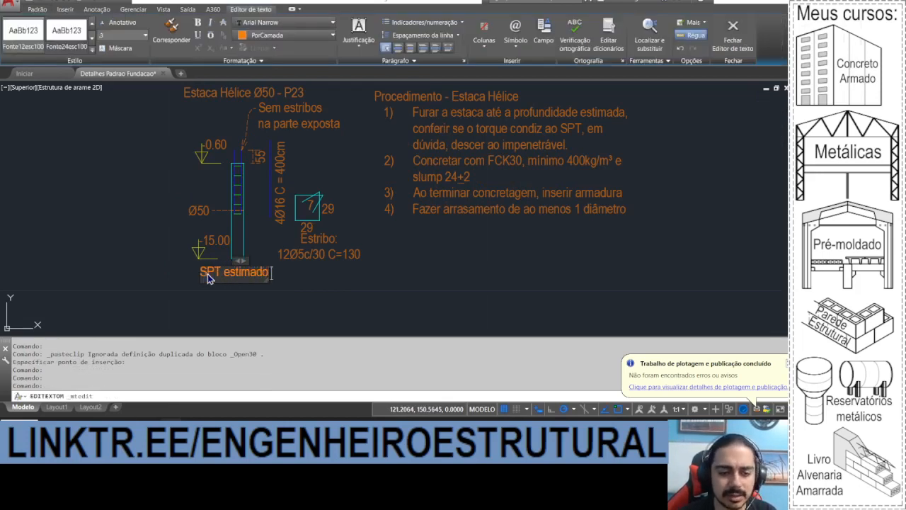
text( ponta -> 31)
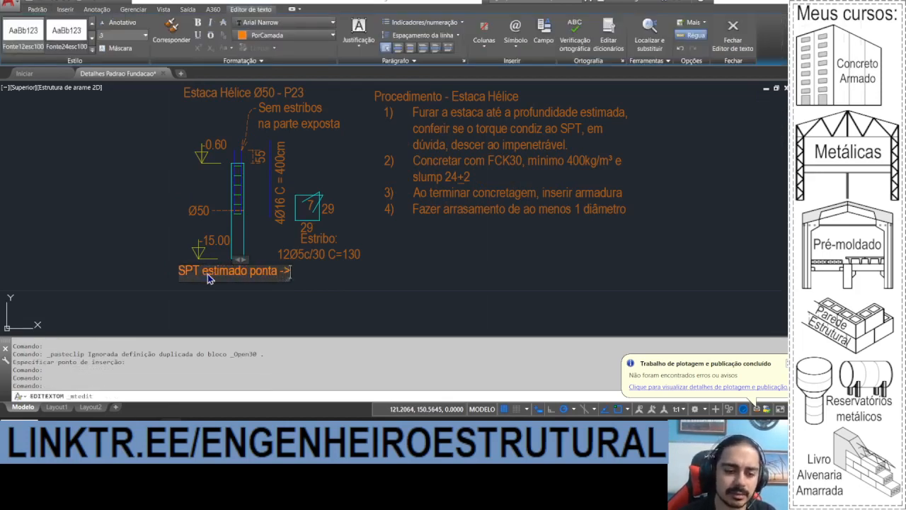
text( golpes so)
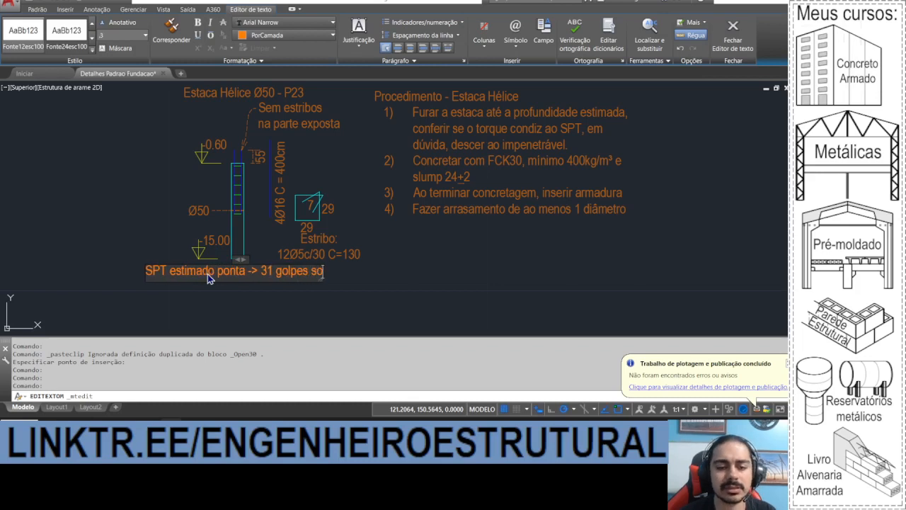
text(lo arenoso)
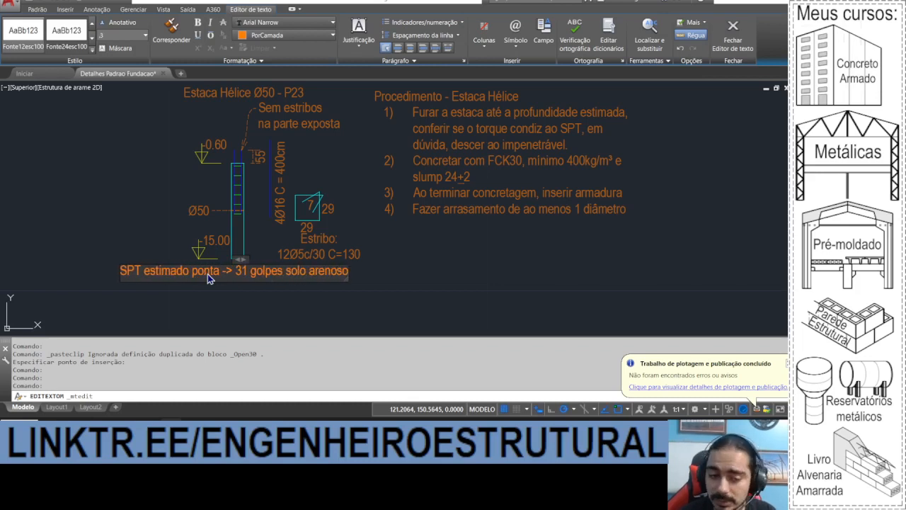
click(198, 294)
click(198, 294)
- Move the estimated SPT note slightly lower, clear of the pile tip, by cutting and re-inserting it
click(164, 274)
key(ctrl+x)
key(ctrl+v)
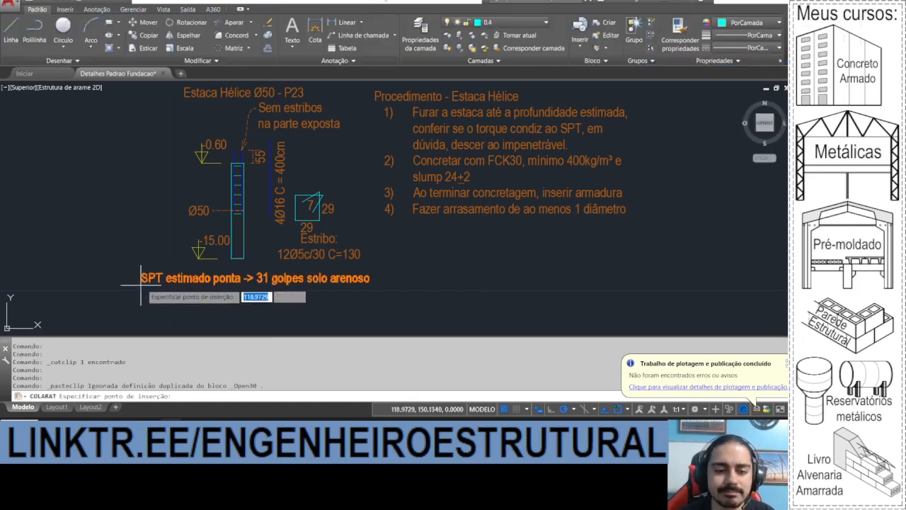
click(149, 285)
drag(196, 201, 187, 244)
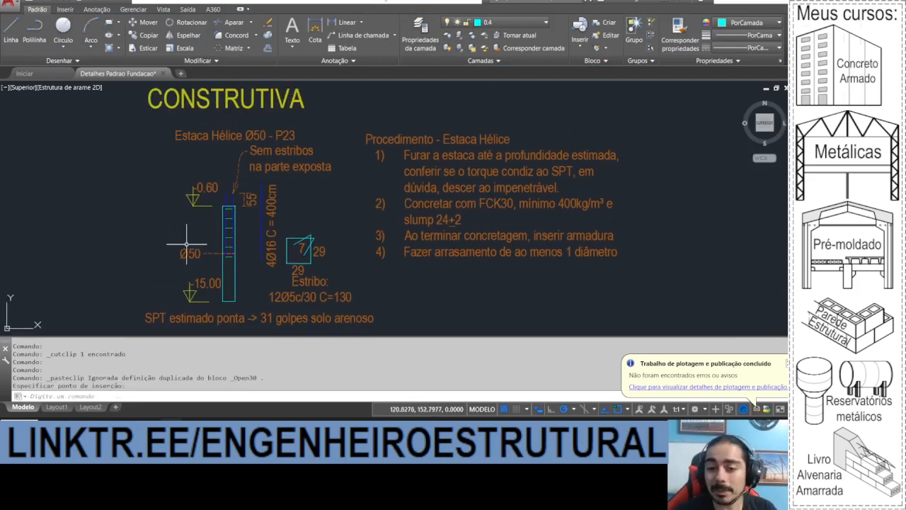
- Add "de cimento" after "mínimo 400kg/m³" in item 2 of the auger pile procedure so it reads "mínimo 400kg/m³ de cimento e slump"
scroll(276, 256, up, 2)
scroll(294, 205, down, 2)
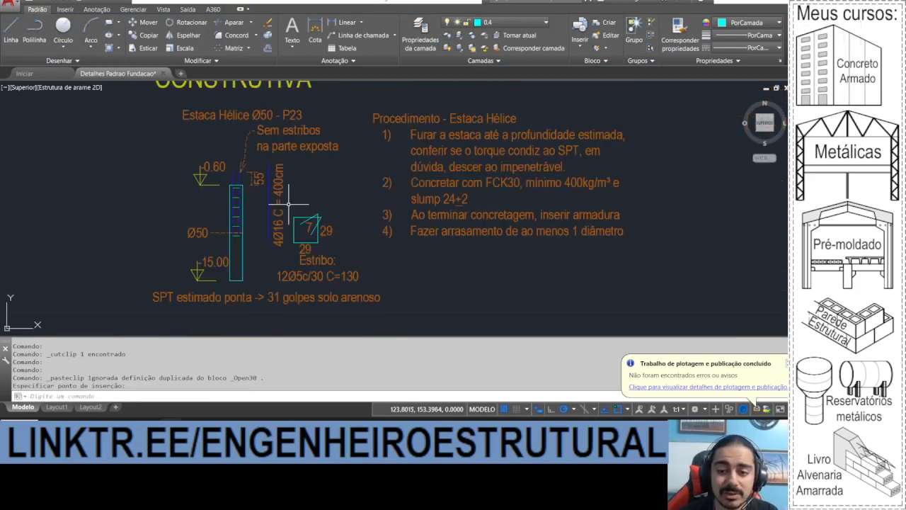
drag(281, 182, 276, 183)
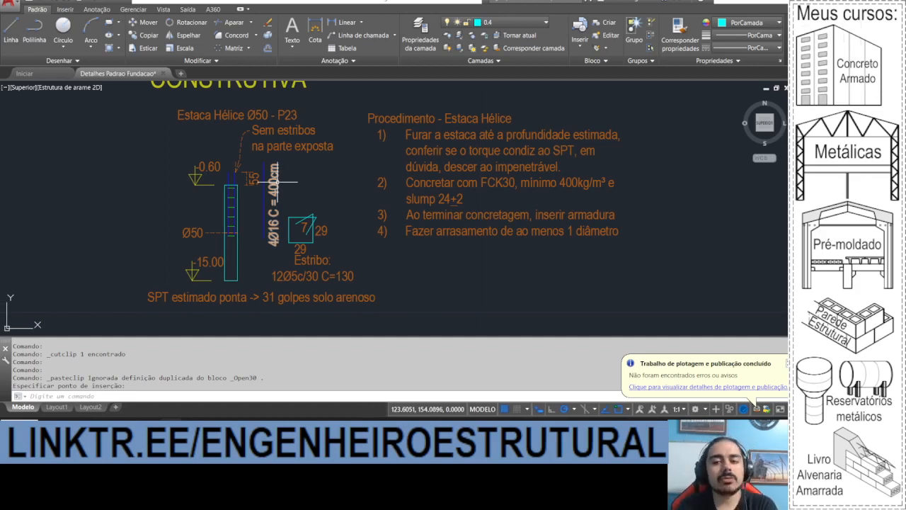
double_click(604, 197)
text(de ciment)
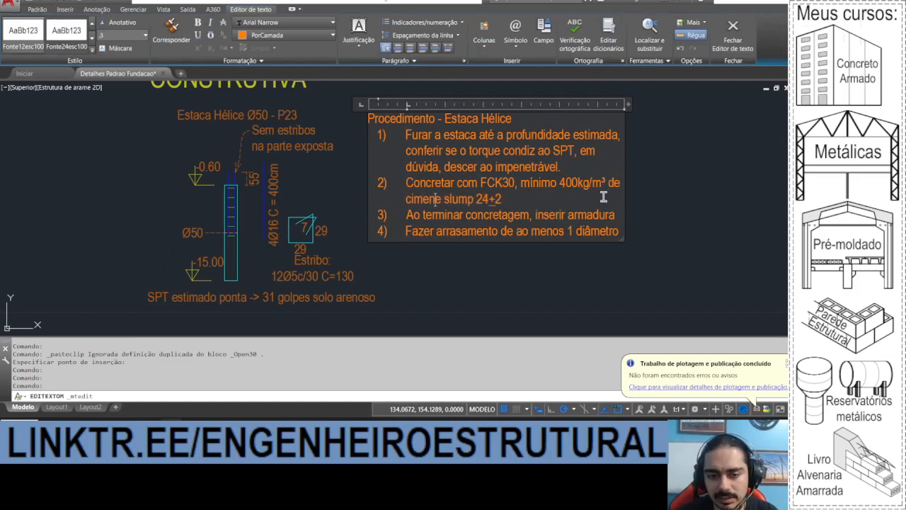
text(o e)
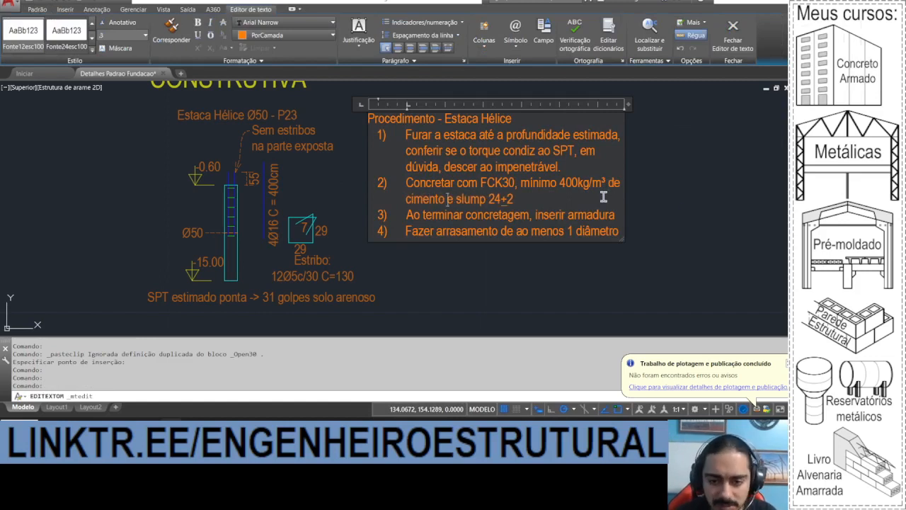
click(682, 205)
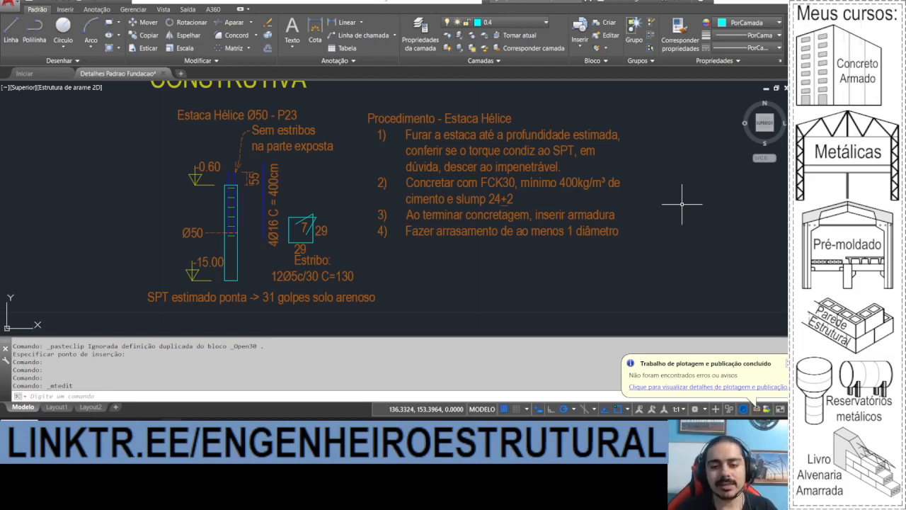
drag(264, 192, 264, 181)
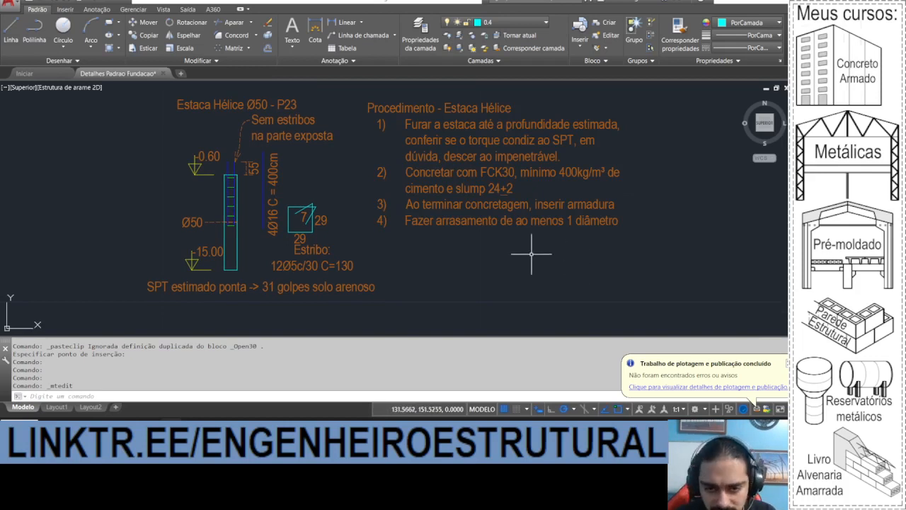
drag(532, 254, 541, 263)
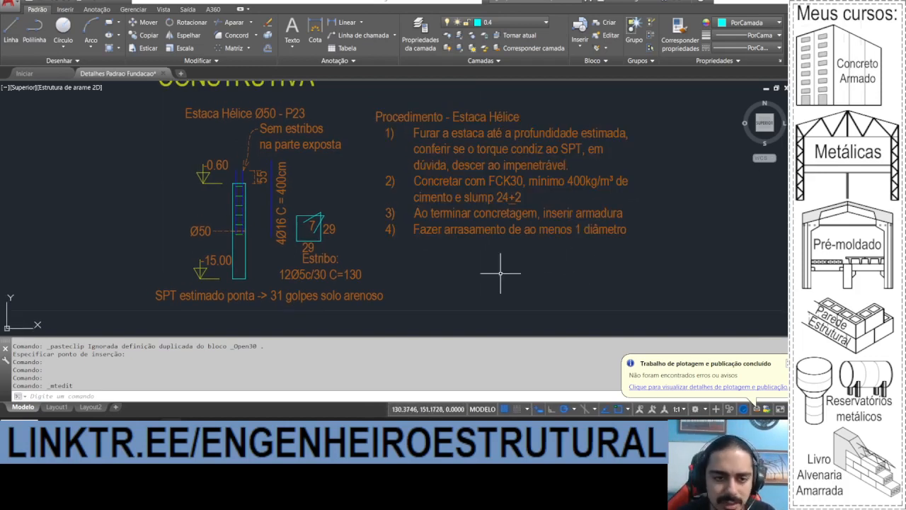
scroll(378, 270, down, 3)
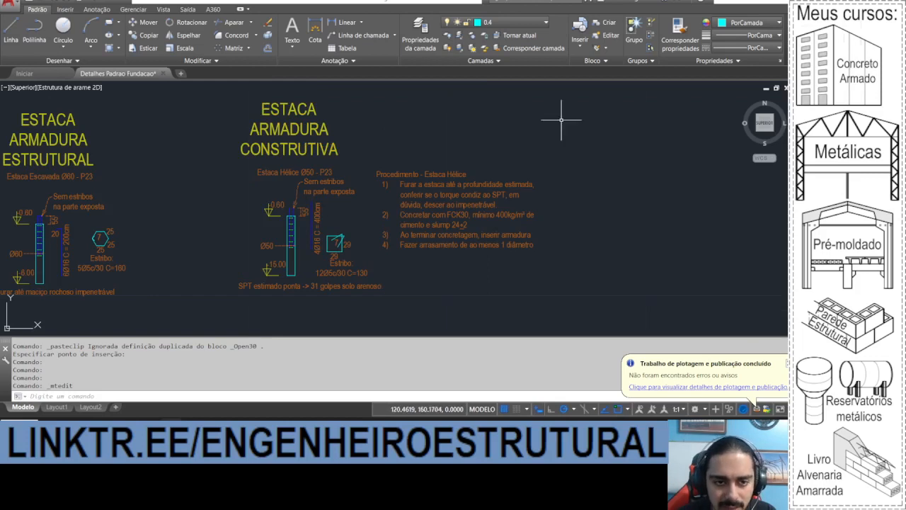
scroll(461, 185, up, 3)
drag(460, 186, 499, 127)
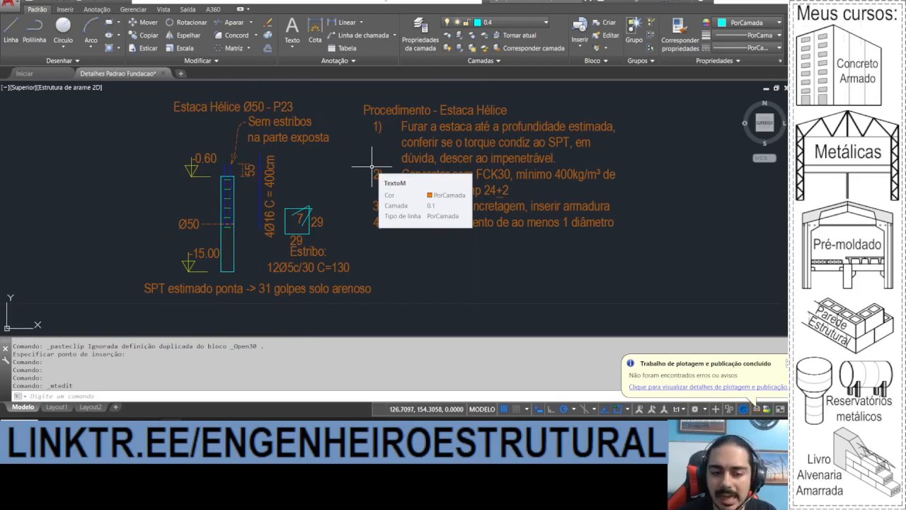
mouse_move(330, 174)
mouse_down()
mouse_move(443, 170)
mouse_move(272, 167)
mouse_up()
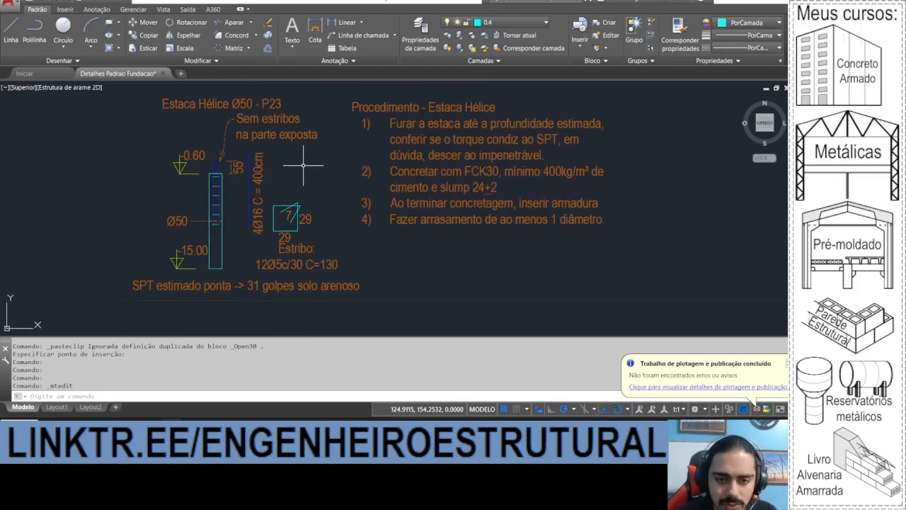